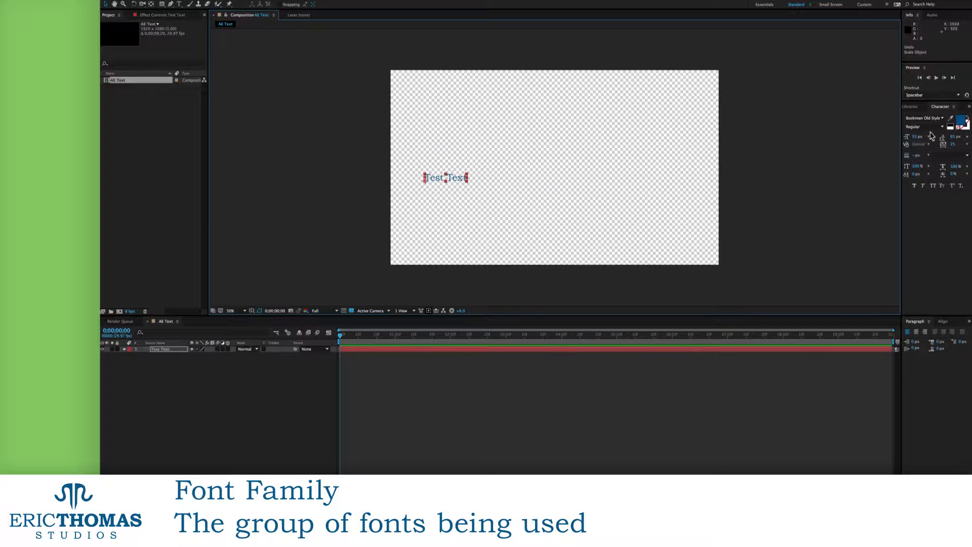
# Centre the Test Text layer horizontally and vertically in the composition
pyautogui.click(941, 321)
pyautogui.click(919, 340)
pyautogui.click(954, 340)
pyautogui.click(915, 322)
# Preview Bradley Hand and the next font families, then keep Bookman Old Style Bold
pyautogui.scroll(1, 555, 171)
pyautogui.scroll(1, 555, 171)
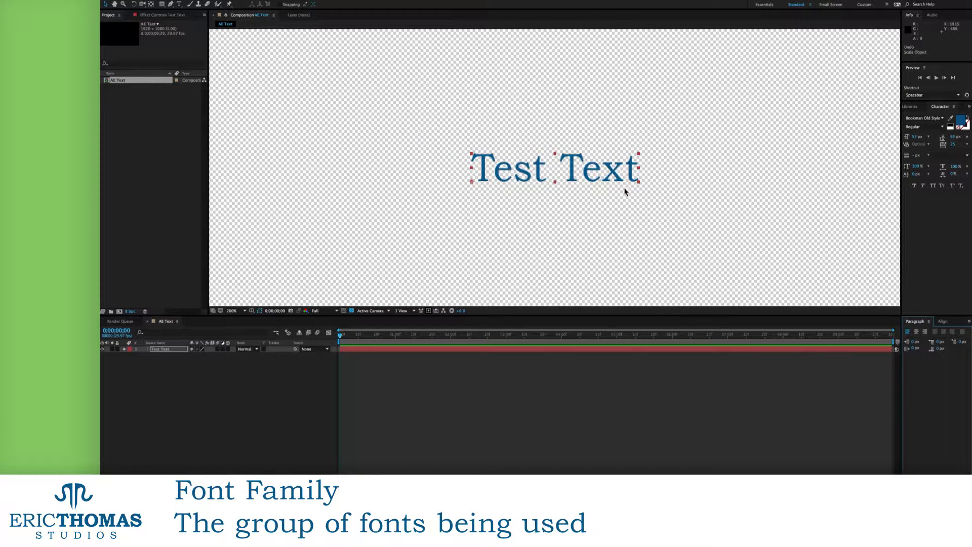
pyautogui.click(943, 118)
pyautogui.click(935, 133)
pyautogui.press('Down')
pyautogui.press('Down')
pyautogui.press('Down')
pyautogui.press('Down')
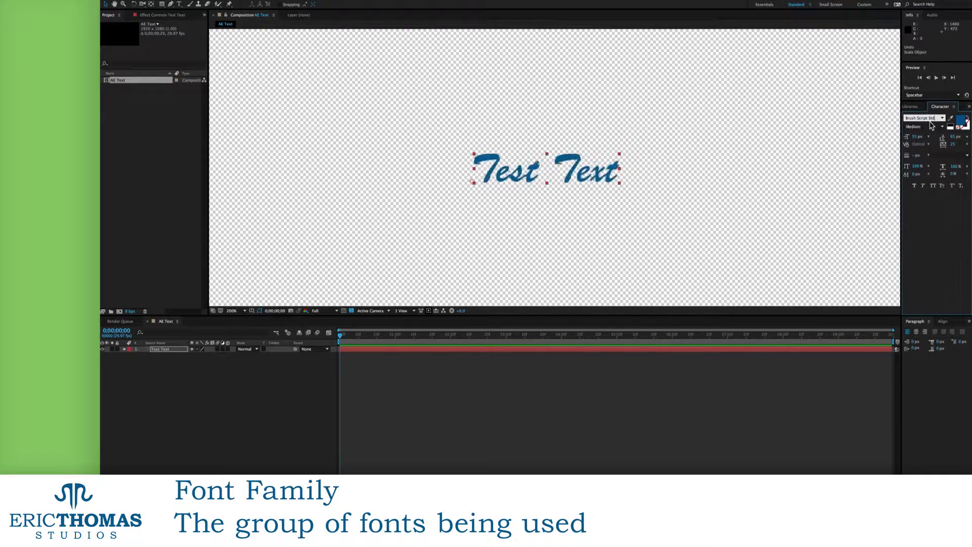
pyautogui.press('Down')
pyautogui.press('Escape')
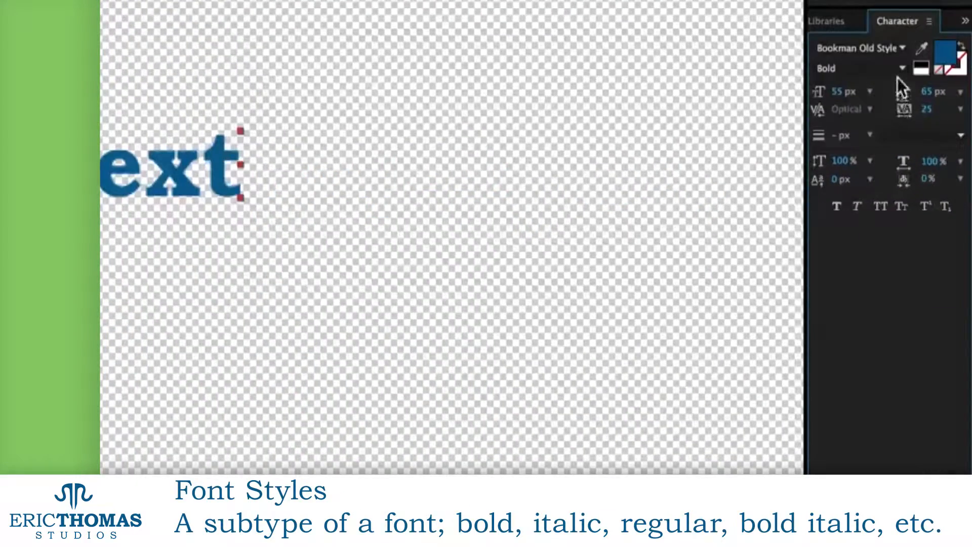
# Cycle Test Text through the Regular, Italic, Bold and Bold Italic styles, ending on Bold
pyautogui.click(900, 70)
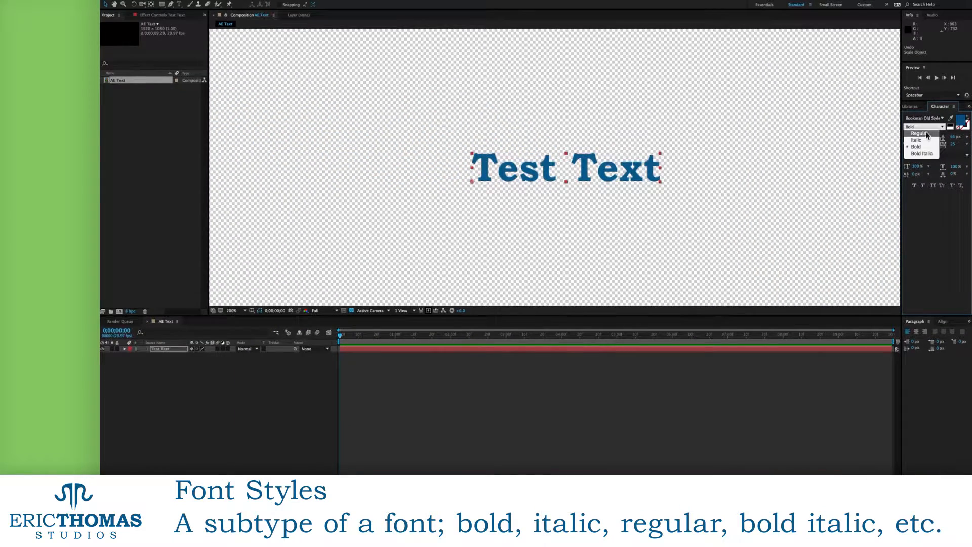
pyautogui.click(941, 134)
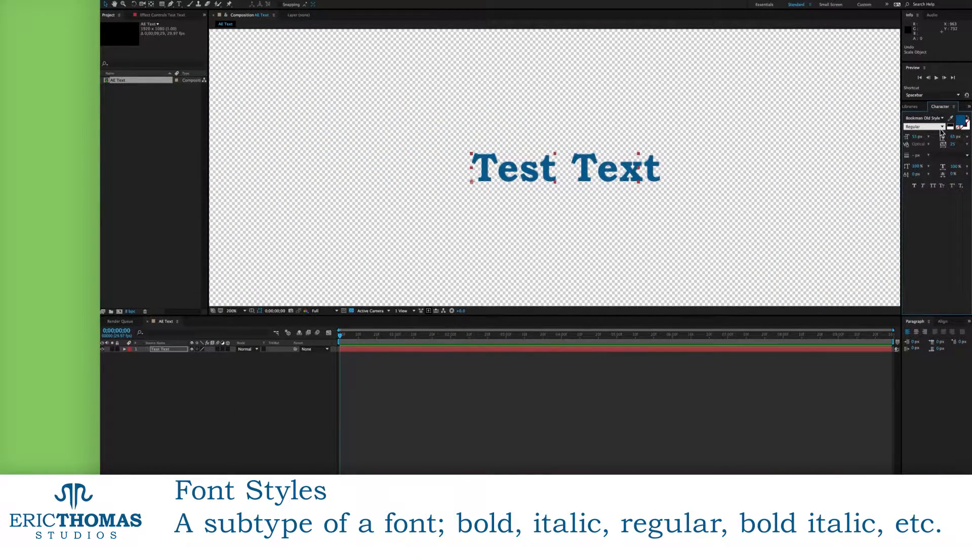
pyautogui.click(943, 127)
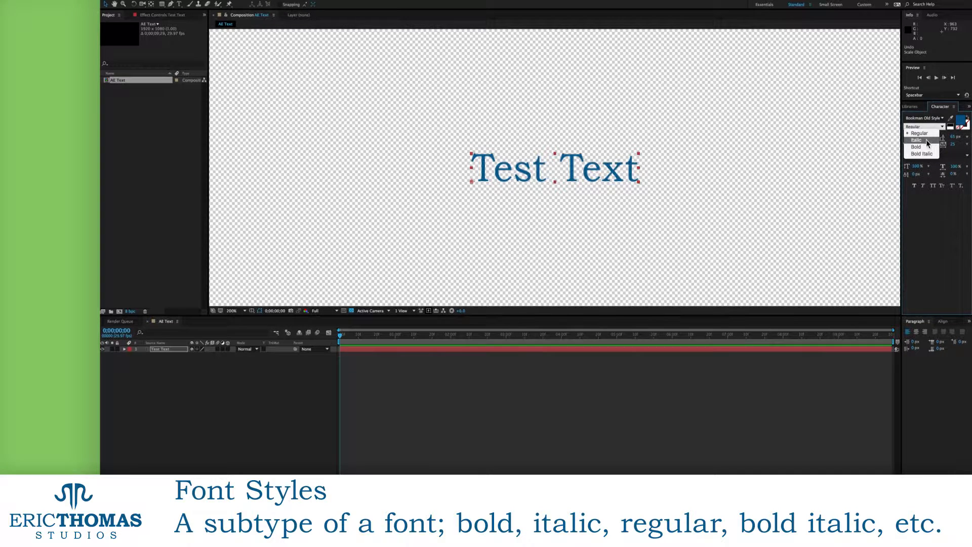
pyautogui.click(929, 140)
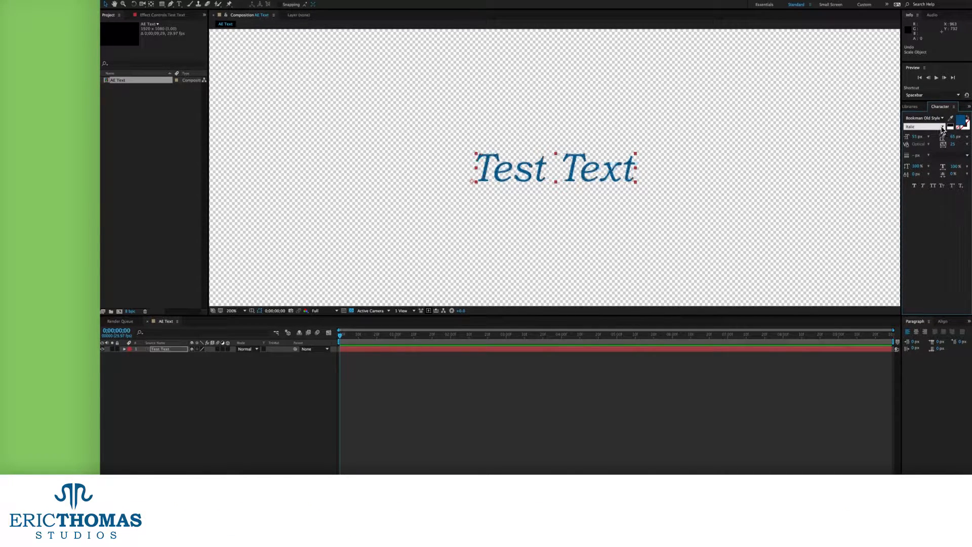
pyautogui.click(943, 127)
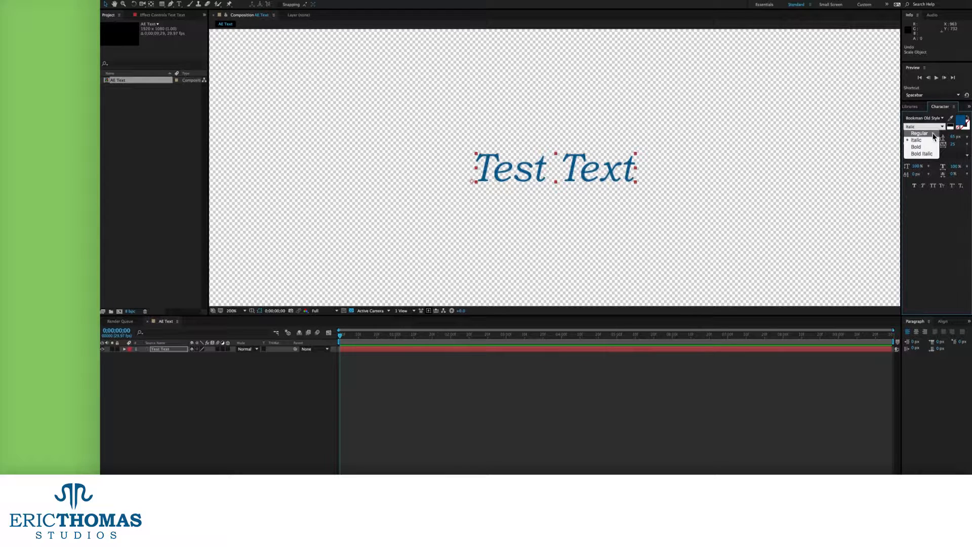
pyautogui.click(919, 147)
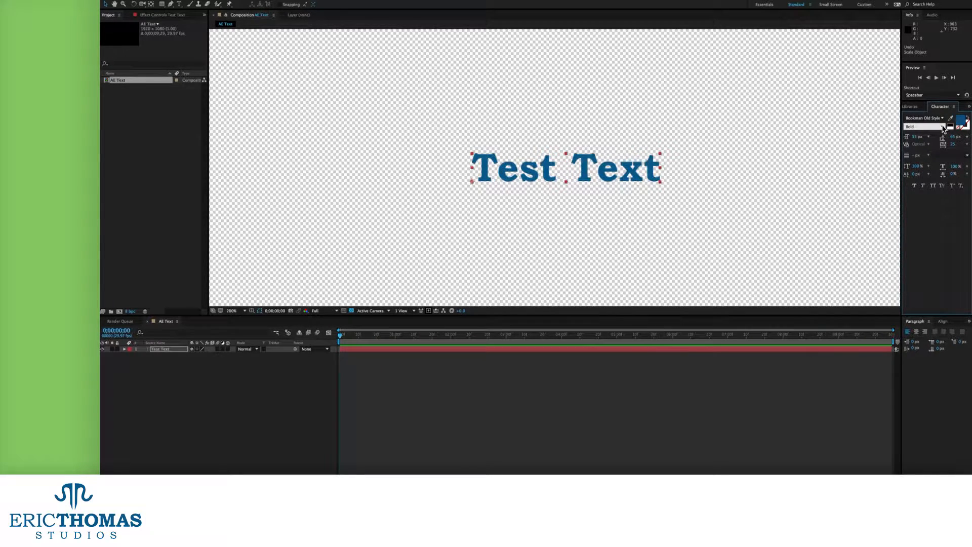
pyautogui.click(943, 127)
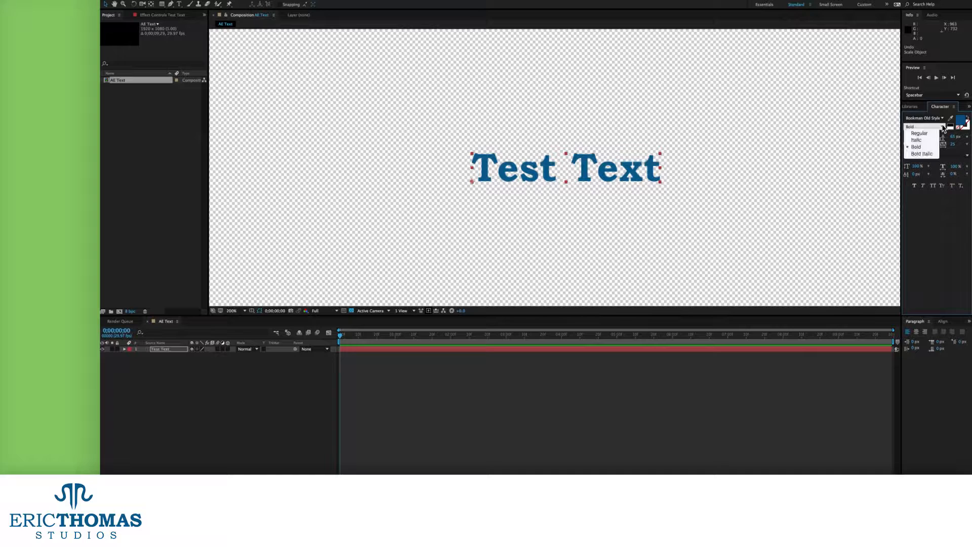
pyautogui.click(928, 155)
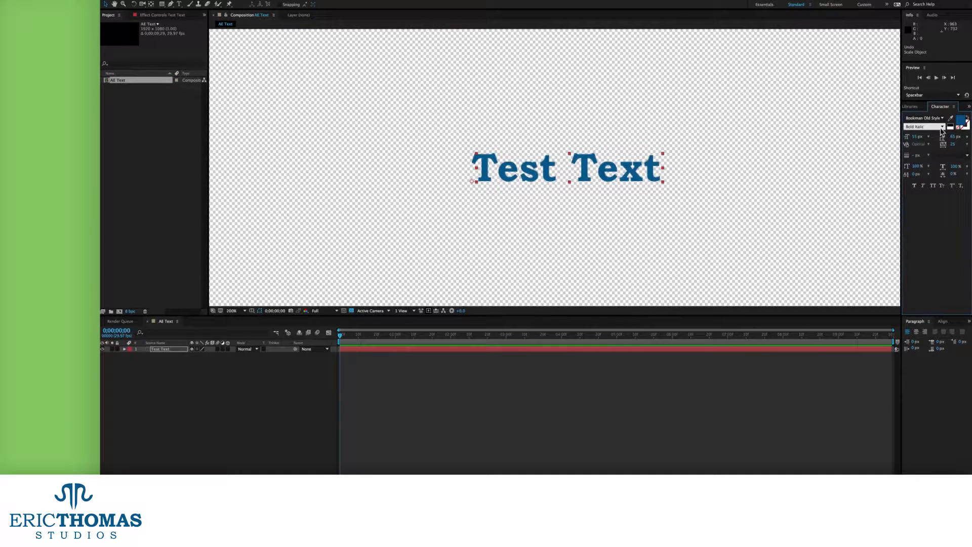
pyautogui.click(944, 127)
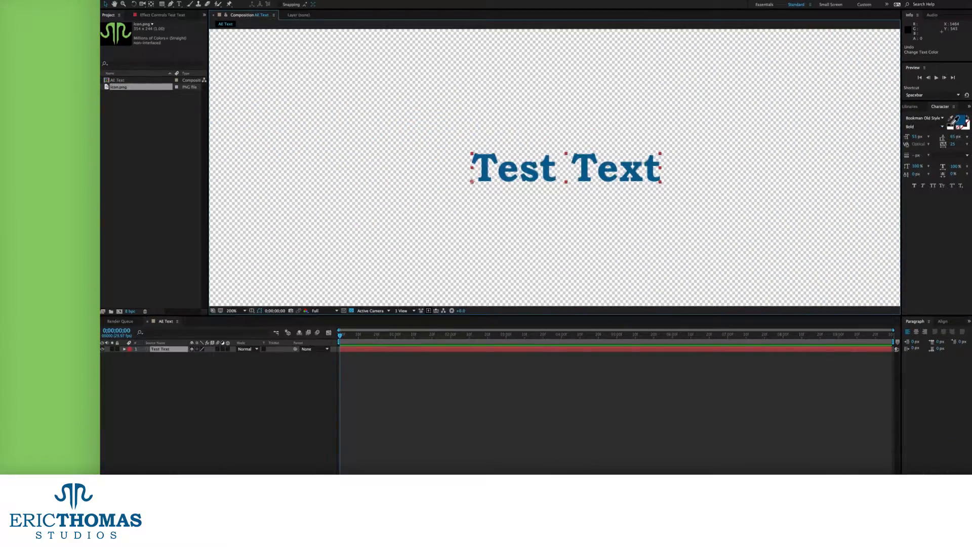
pyautogui.click(953, 123)
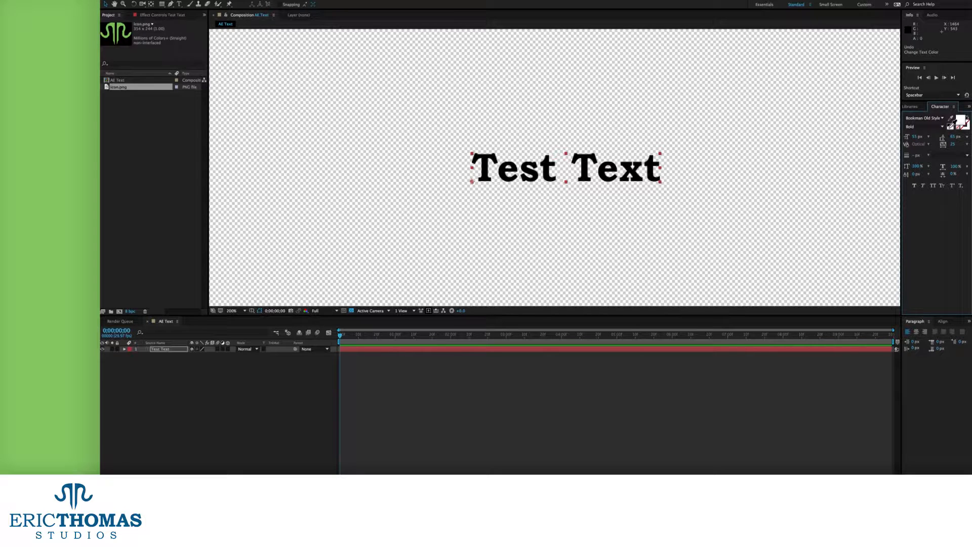
pyautogui.click(951, 125)
pyautogui.hotkey('ctrl', 'z')
pyautogui.hotkey('ctrl', 'z')
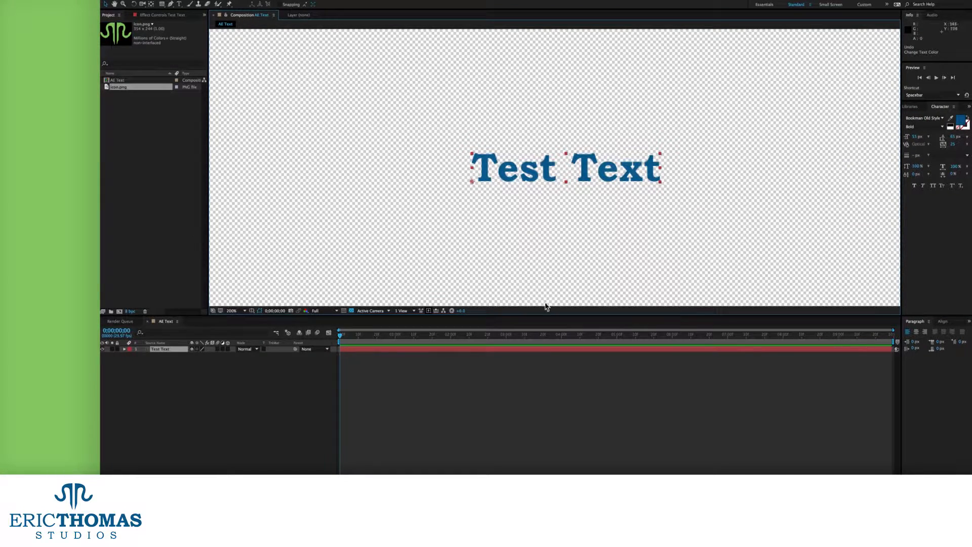
pyautogui.moveTo(126, 89); pyautogui.dragTo(291, 142)
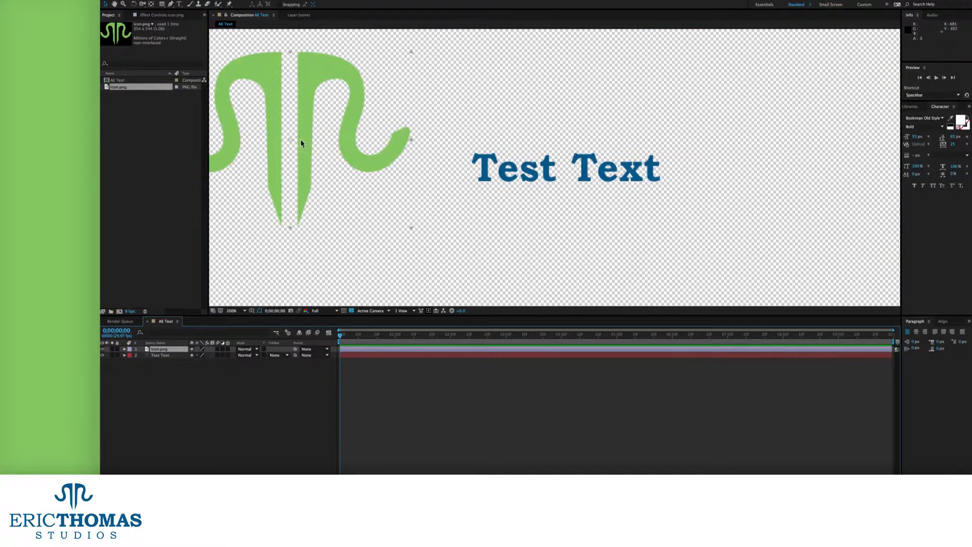
pyautogui.click(571, 174)
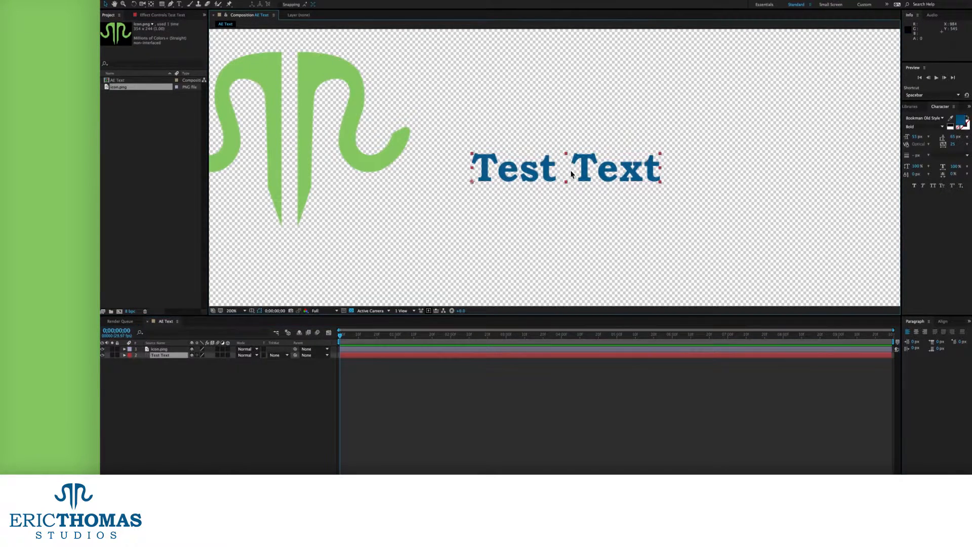
pyautogui.click(951, 117)
pyautogui.click(340, 76)
pyautogui.click(333, 70)
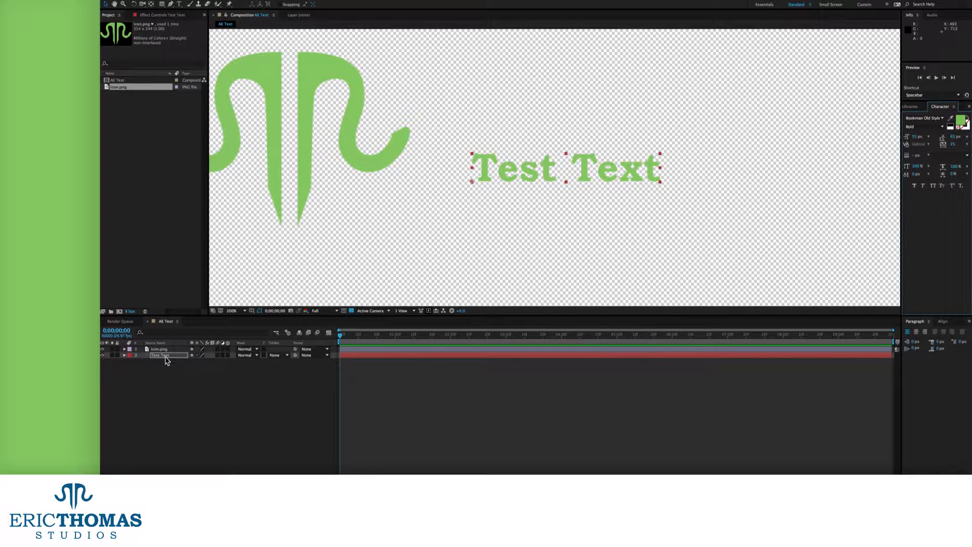
pyautogui.hotkey('ctrl', 'z')
pyautogui.hotkey('ctrl', 'z')
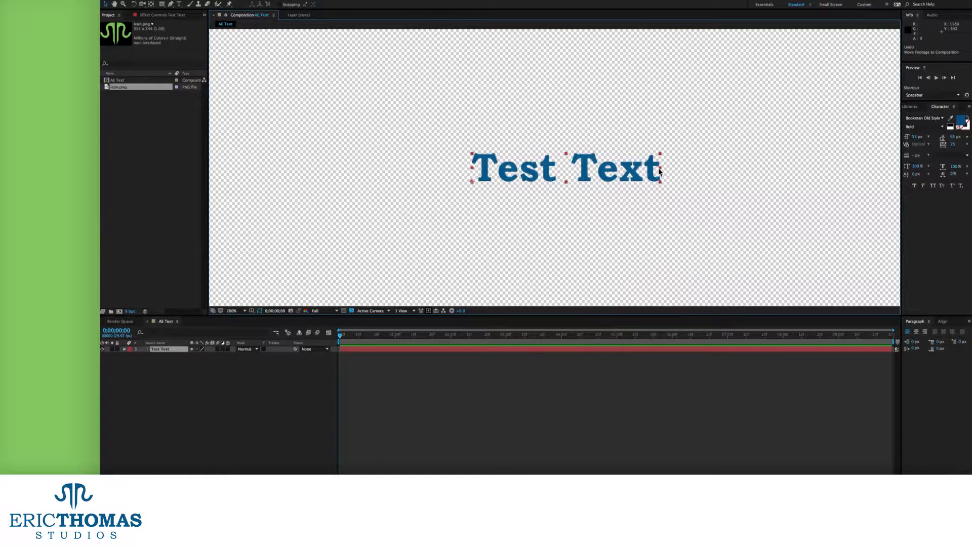
pyautogui.click(964, 122)
pyautogui.click(202, 163)
pyautogui.moveTo(202, 163); pyautogui.dragTo(252, 145)
pyautogui.click(251, 179)
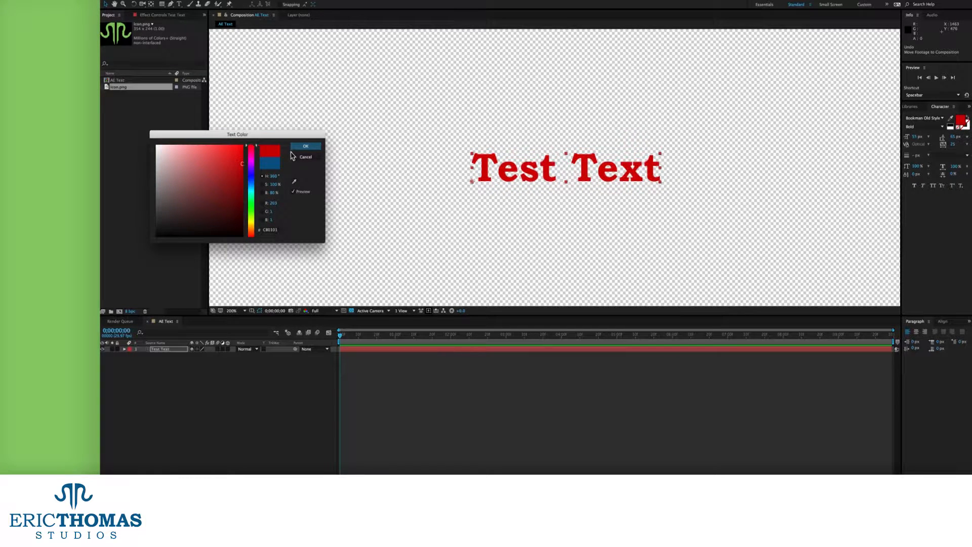
pyautogui.click(306, 157)
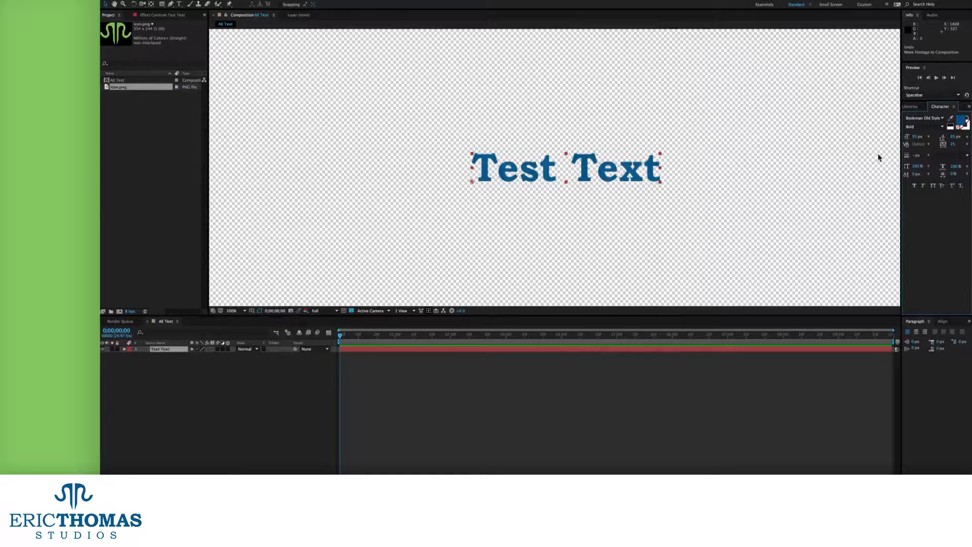
pyautogui.click(967, 118)
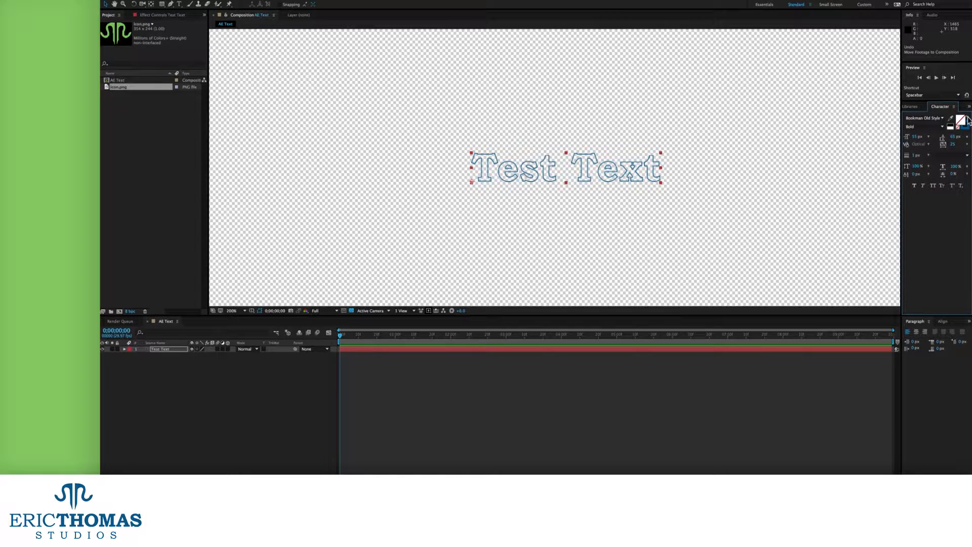
pyautogui.click(968, 118)
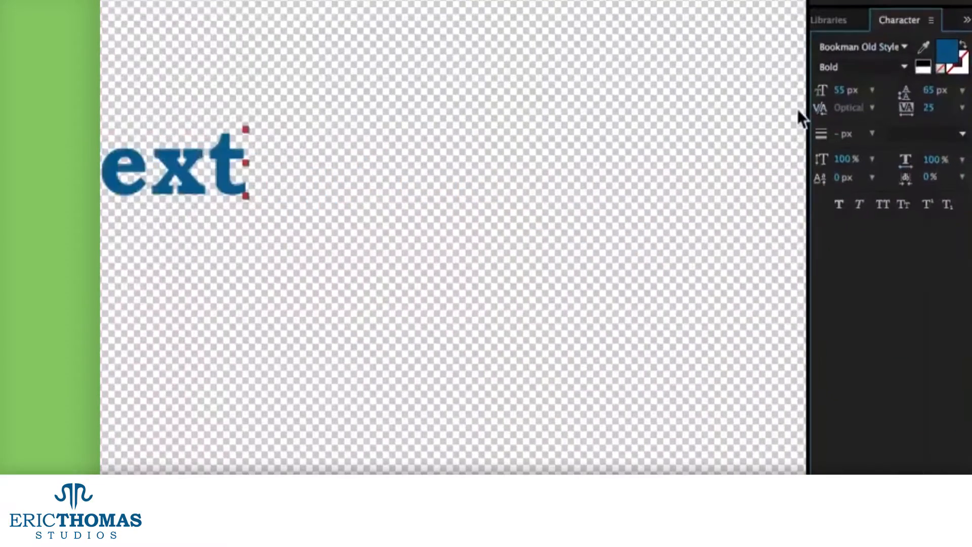
# Try a 100 px font size, nudge it up, scrub it to about 79 px, then settle on 55 px
pyautogui.click(843, 90)
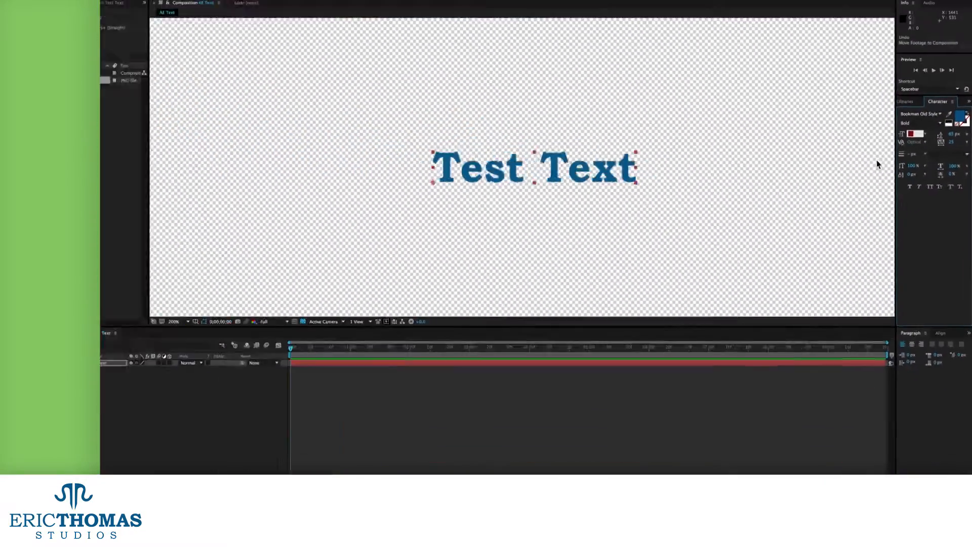
pyautogui.write('100')
pyautogui.press('Tab')
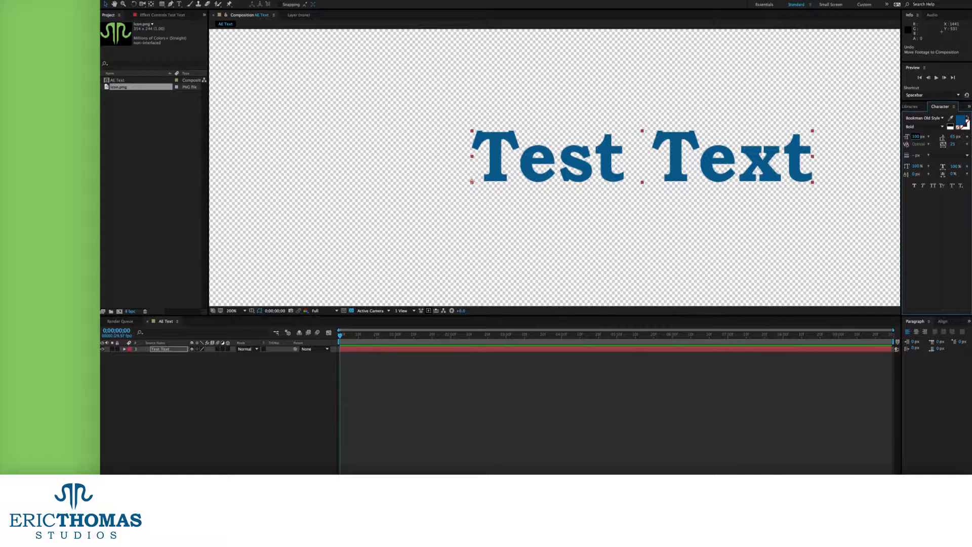
pyautogui.click(916, 136)
pyautogui.press('Up')
pyautogui.press('Up')
pyautogui.press('Up')
pyautogui.press('Up')
pyautogui.press('Up')
pyautogui.press('Up')
pyautogui.press('Up')
pyautogui.press('Up')
pyautogui.press('Tab')
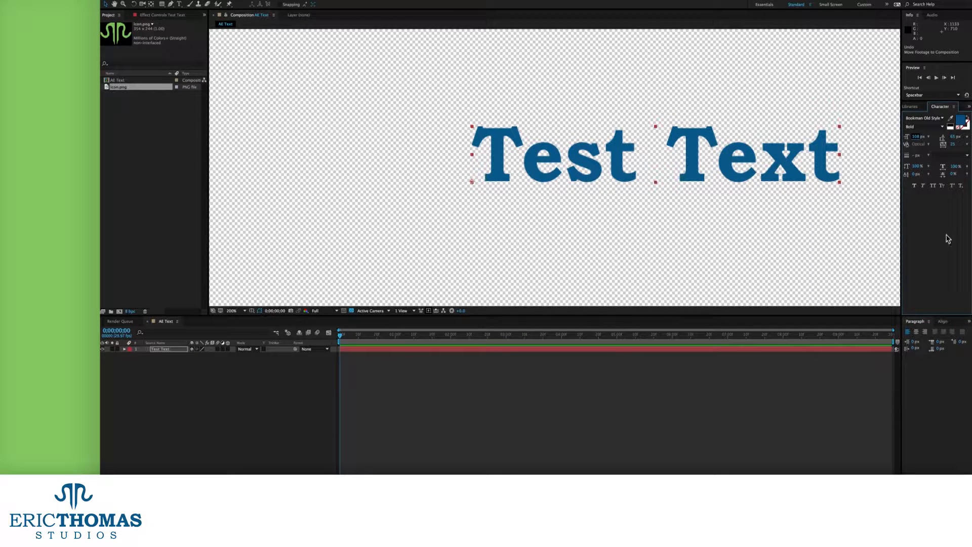
pyautogui.moveTo(916, 136); pyautogui.dragTo(899, 141)
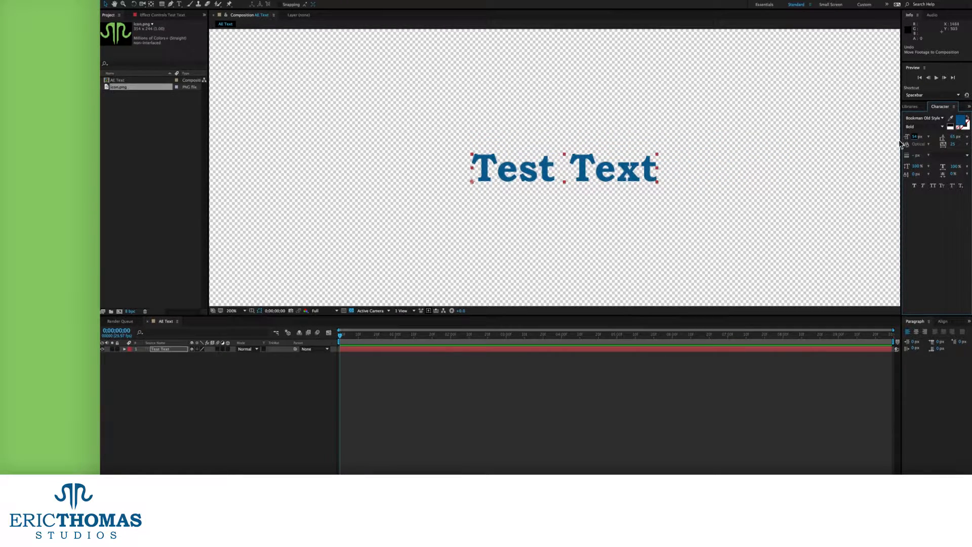
pyautogui.click(913, 138)
pyautogui.write('55')
pyautogui.press('Return')
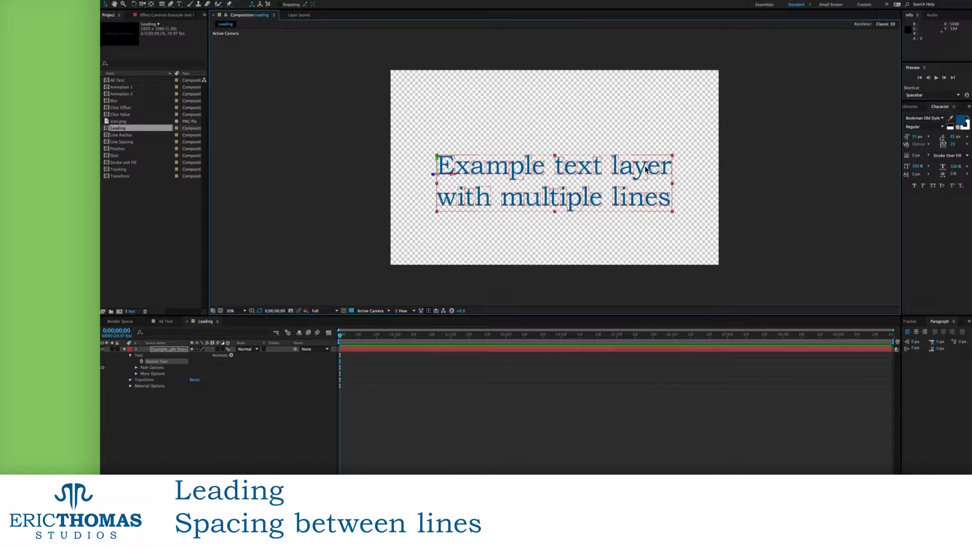
# Move the two-line text up, tighten the leading until the lines overlap, then undo that change
pyautogui.moveTo(645, 170); pyautogui.dragTo(646, 157)
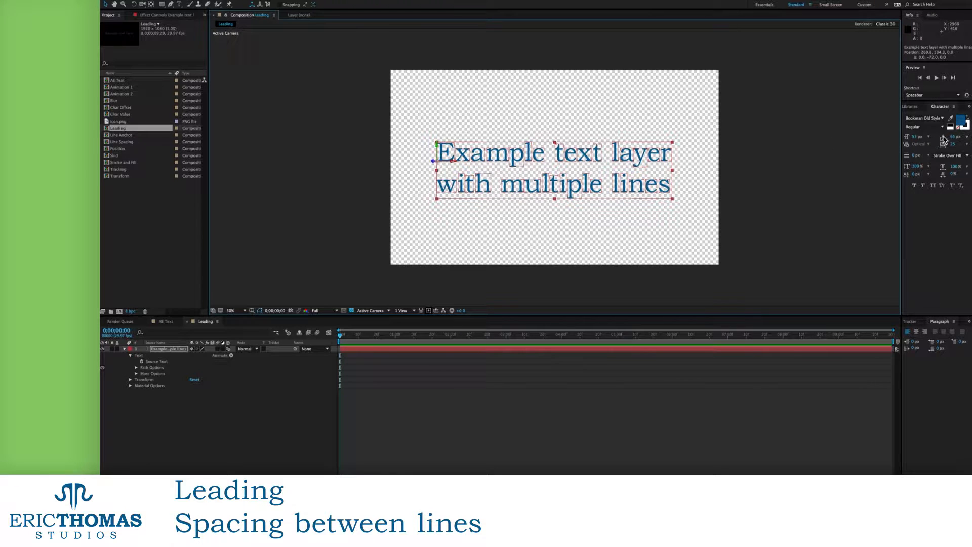
pyautogui.moveTo(953, 139)
pyautogui.mouseDown()
pyautogui.moveTo(933, 140)
pyautogui.moveTo(961, 135)
pyautogui.moveTo(969, 114)
pyautogui.moveTo(952, 134)
pyautogui.mouseUp()
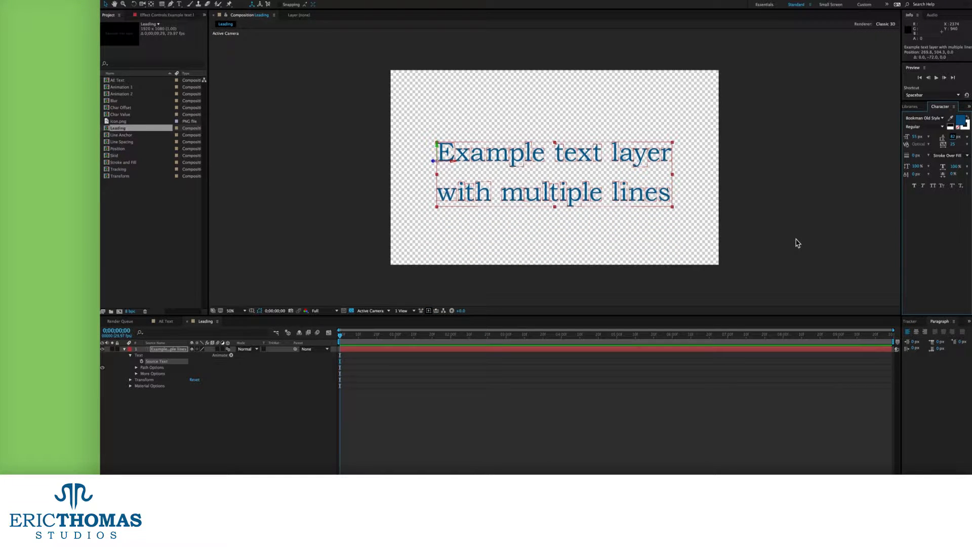
pyautogui.hotkey('ctrl', 'z')
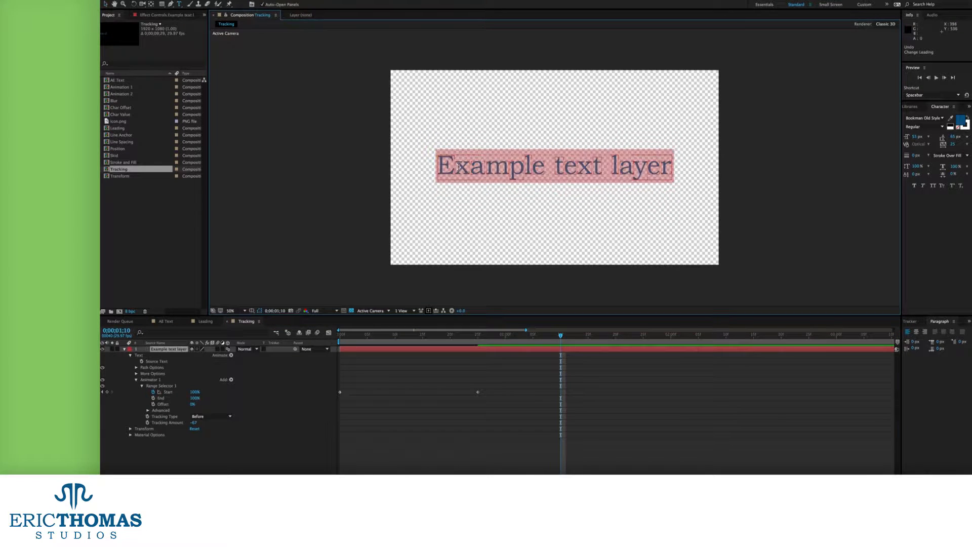
# Scrub the kerning between E and x, try Metrics, then reset the kerning to Optical
pyautogui.moveTo(918, 144); pyautogui.dragTo(673, 239)
pyautogui.moveTo(917, 144); pyautogui.dragTo(966, 25)
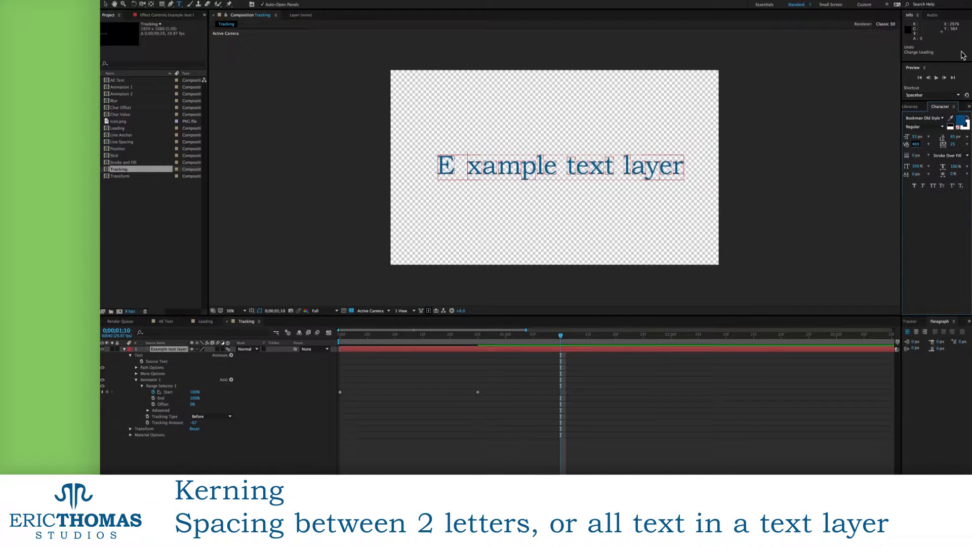
pyautogui.click(929, 145)
pyautogui.click(916, 155)
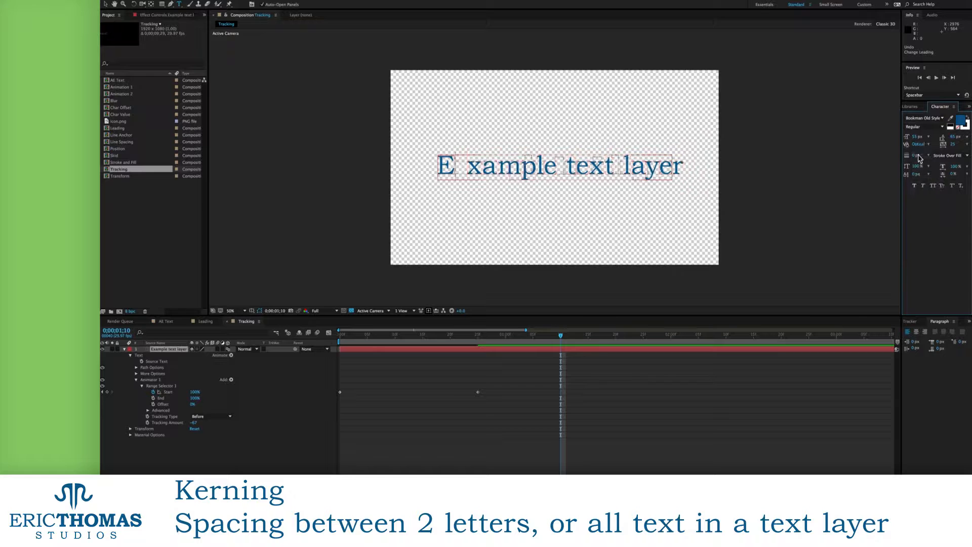
pyautogui.click(152, 350)
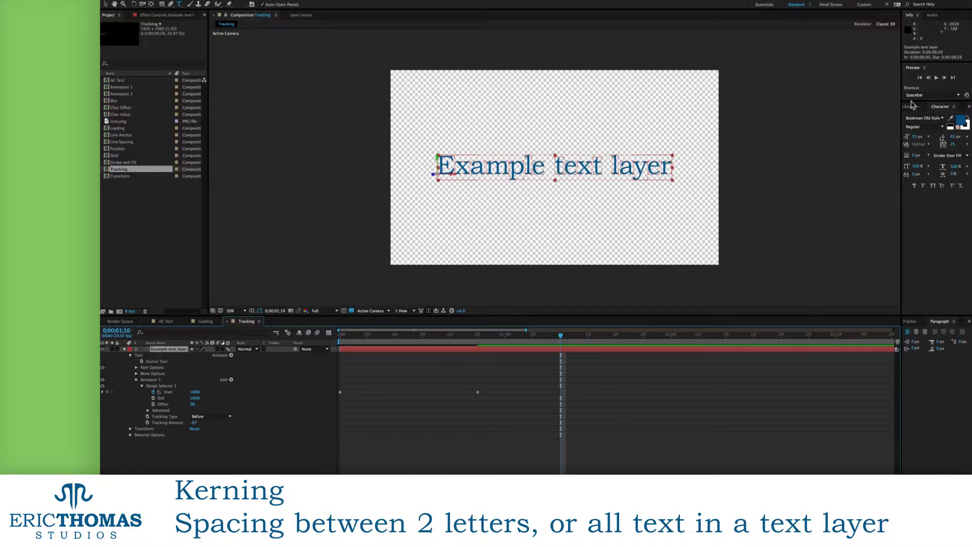
pyautogui.click(929, 145)
pyautogui.click(927, 151)
pyautogui.click(929, 145)
pyautogui.click(927, 157)
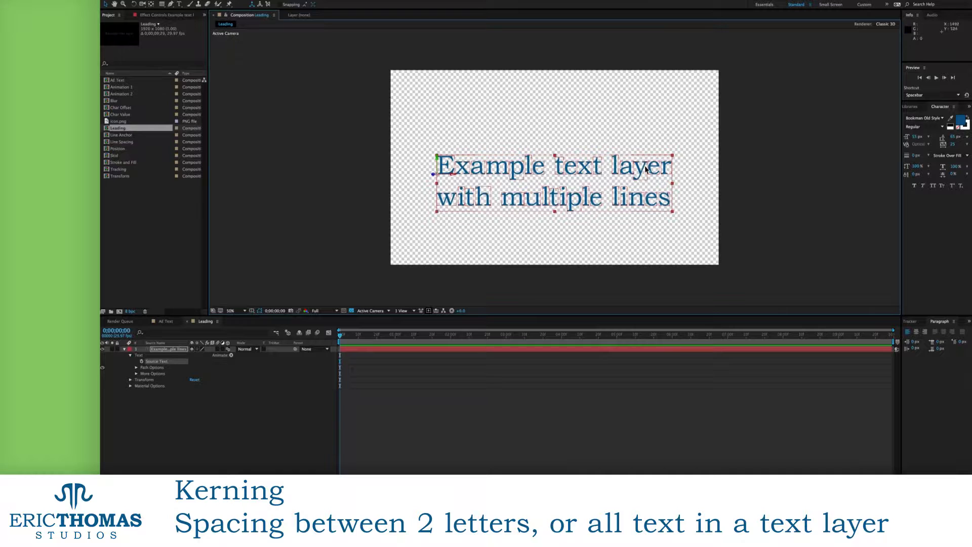
# Nudge the two-line text up, tighten its leading, and widen the text stroke
pyautogui.moveTo(646, 169); pyautogui.dragTo(647, 156)
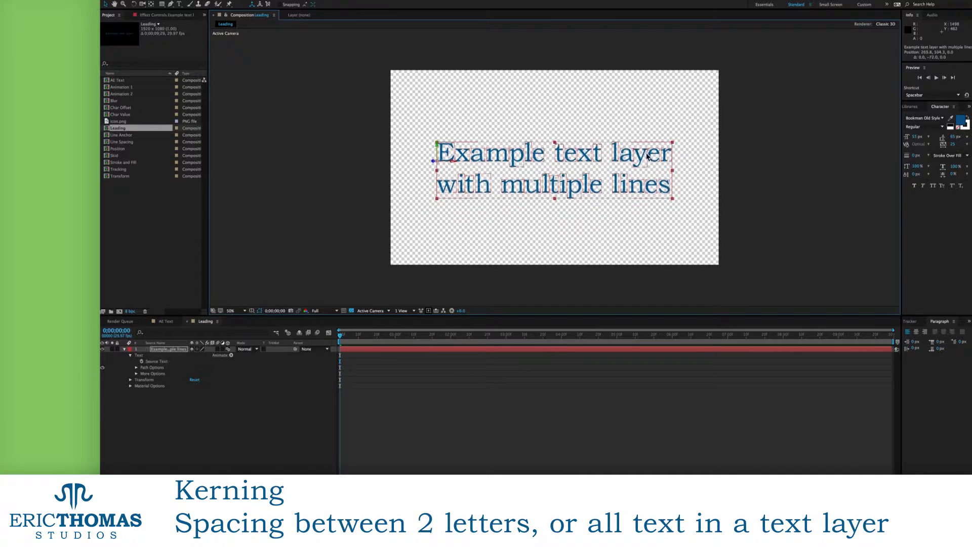
pyautogui.moveTo(952, 137)
pyautogui.mouseDown()
pyautogui.moveTo(931, 140)
pyautogui.moveTo(953, 134)
pyautogui.mouseUp()
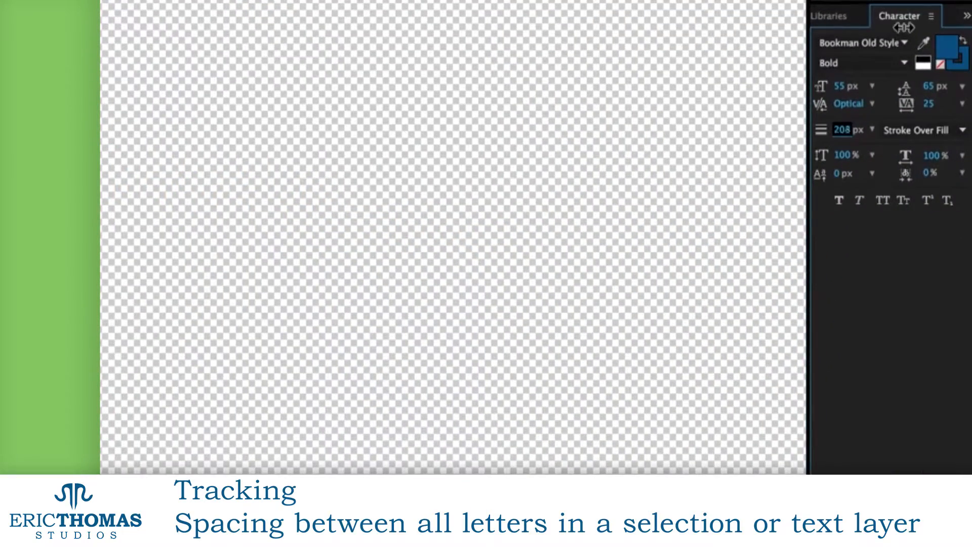
pyautogui.moveTo(904, 27); pyautogui.dragTo(927, 7)
# Make the stroke colour white and give all of Test a 35 px stroke
pyautogui.click(961, 68)
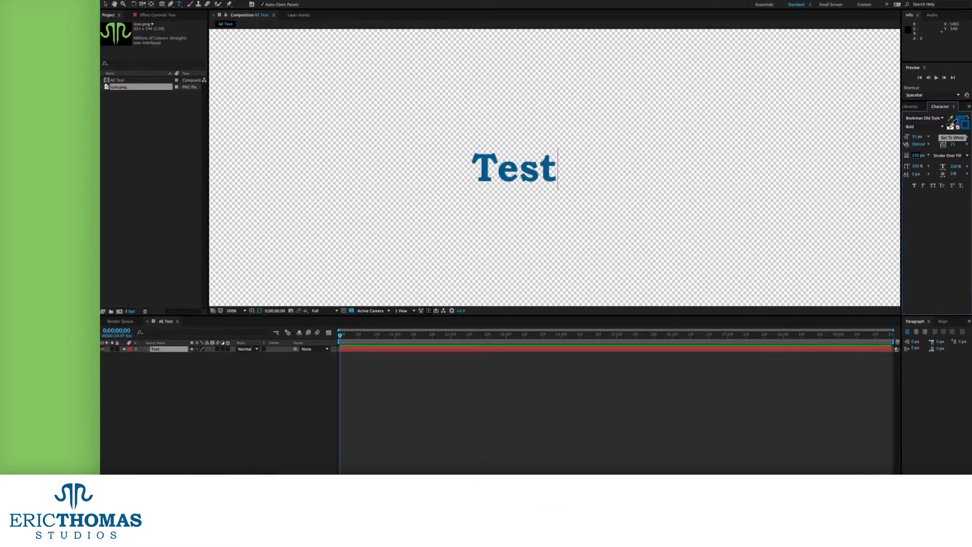
pyautogui.click(923, 66)
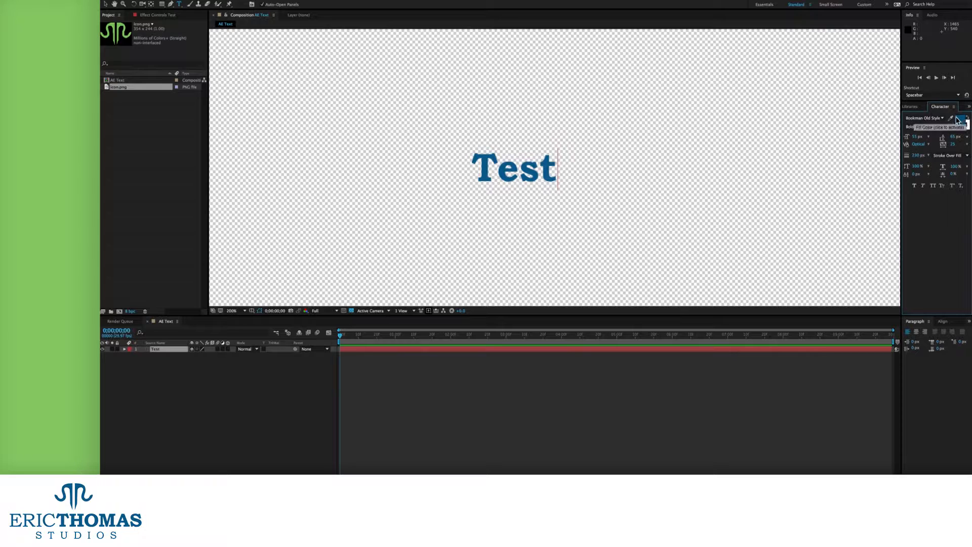
pyautogui.hotkey('ctrl', 'a')
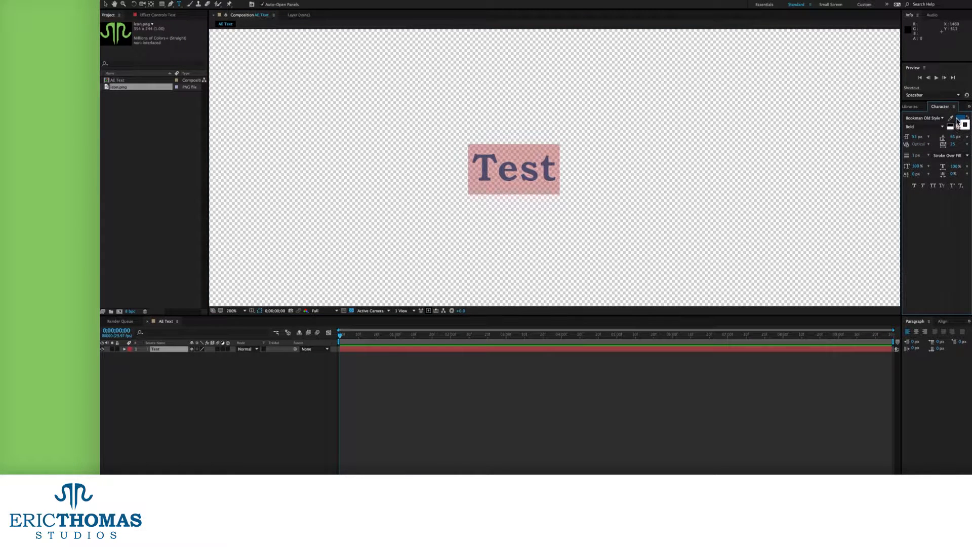
pyautogui.moveTo(918, 155)
pyautogui.mouseDown()
pyautogui.moveTo(935, 155)
pyautogui.moveTo(926, 155)
pyautogui.mouseUp()
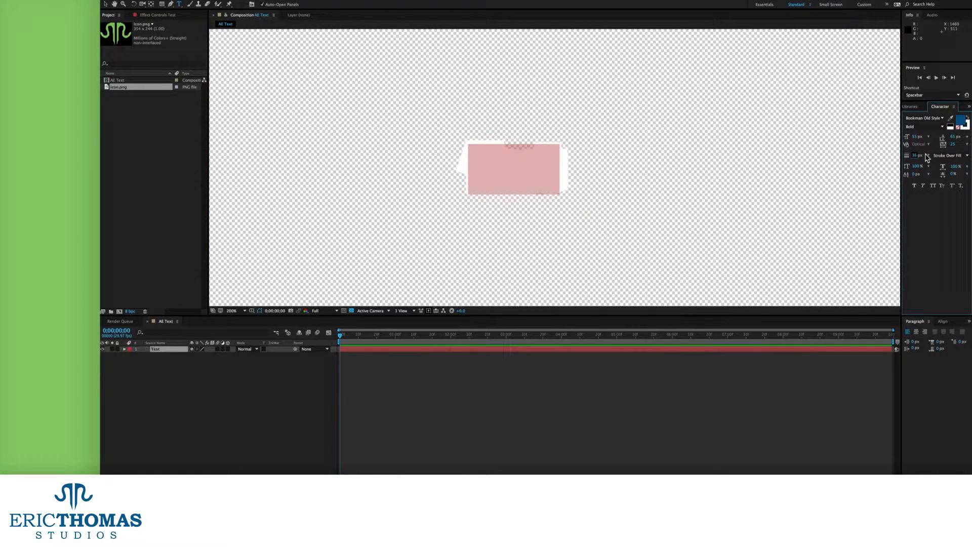
# Scale the Test layer up past 230%, reposition it, and thin the stroke to 3 px
pyautogui.press('Escape')
pyautogui.press('v')
pyautogui.moveTo(582, 128); pyautogui.dragTo(771, 34)
pyautogui.scroll(-2, 772, 153)
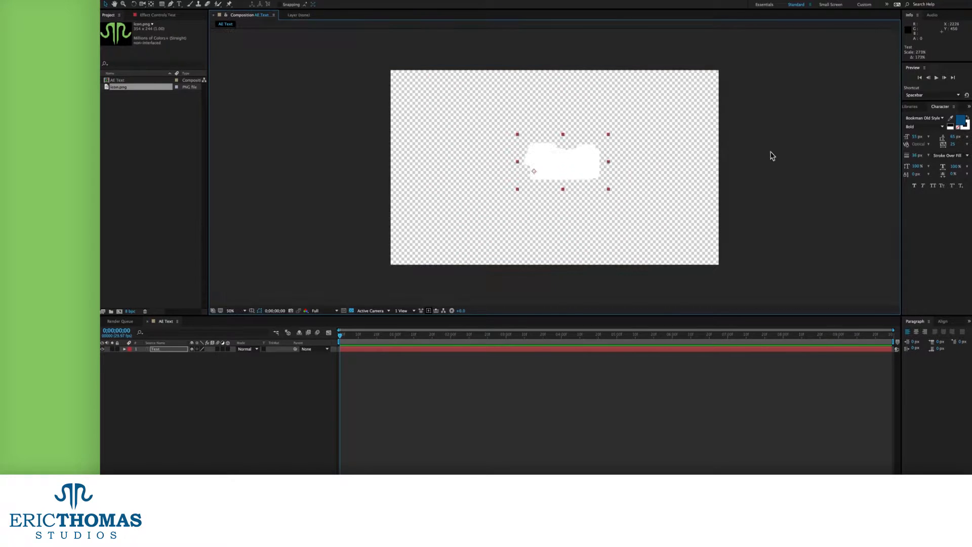
pyautogui.moveTo(610, 134); pyautogui.dragTo(709, 85)
pyautogui.moveTo(629, 164); pyautogui.dragTo(586, 179)
pyautogui.moveTo(904, 160); pyautogui.dragTo(905, 159)
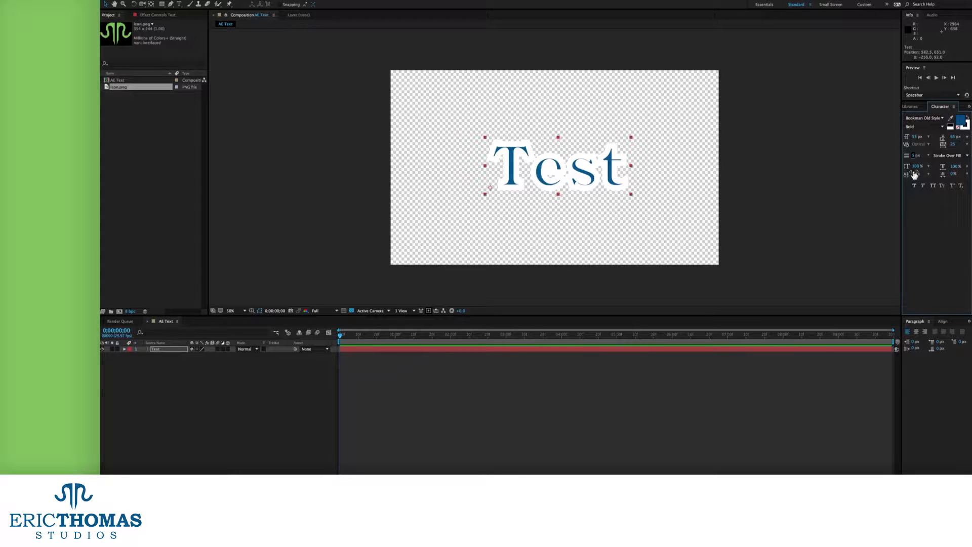
# Try Fill Over Stroke and All Fills Over All Strokes, then thicken the white stroke to 52 px
pyautogui.click(951, 156)
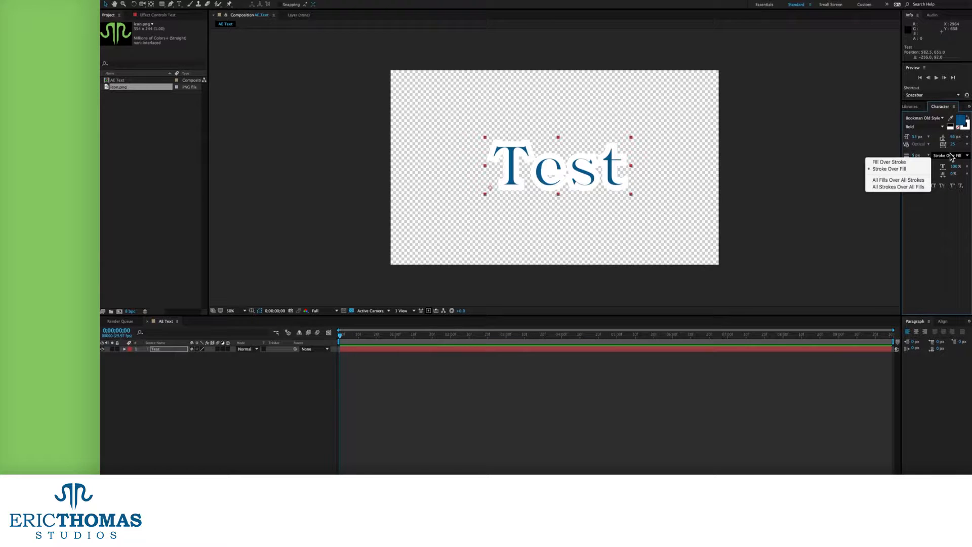
pyautogui.click(910, 161)
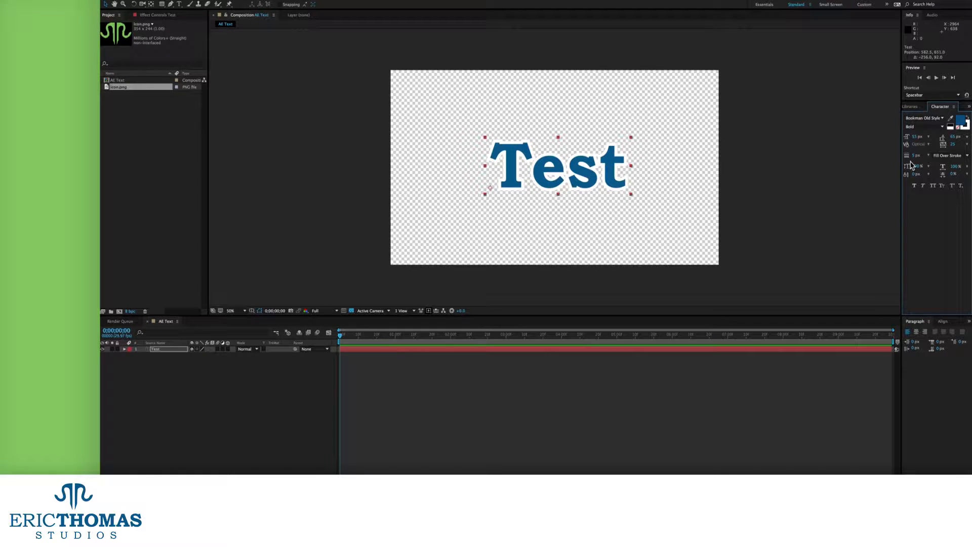
pyautogui.click(953, 158)
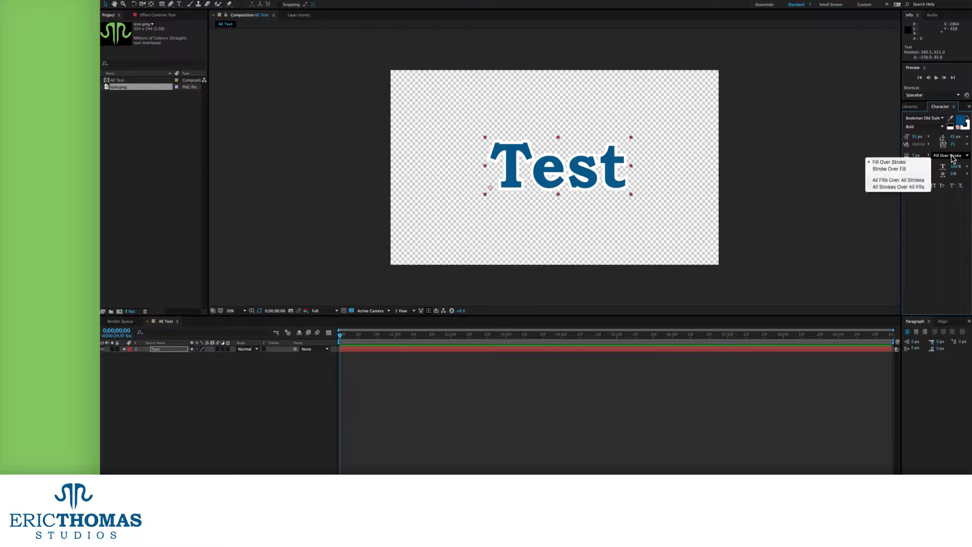
pyautogui.click(901, 182)
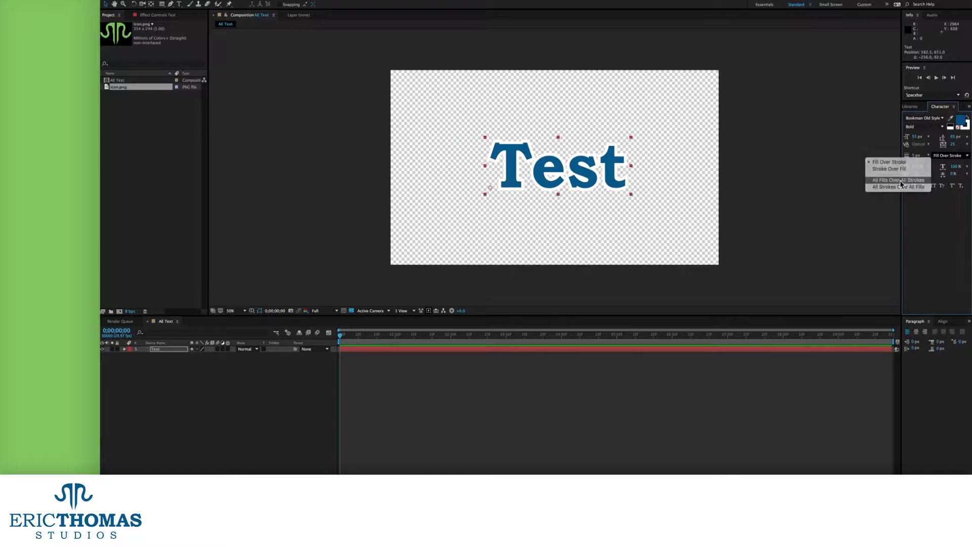
pyautogui.click(939, 156)
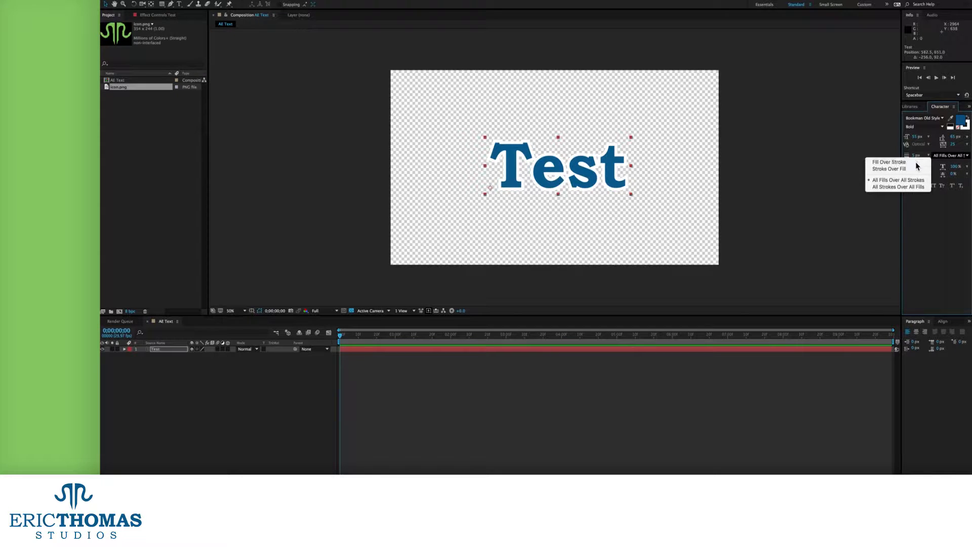
pyautogui.click(916, 162)
pyautogui.moveTo(916, 157)
pyautogui.mouseDown()
pyautogui.moveTo(925, 150)
pyautogui.moveTo(920, 155)
pyautogui.mouseUp()
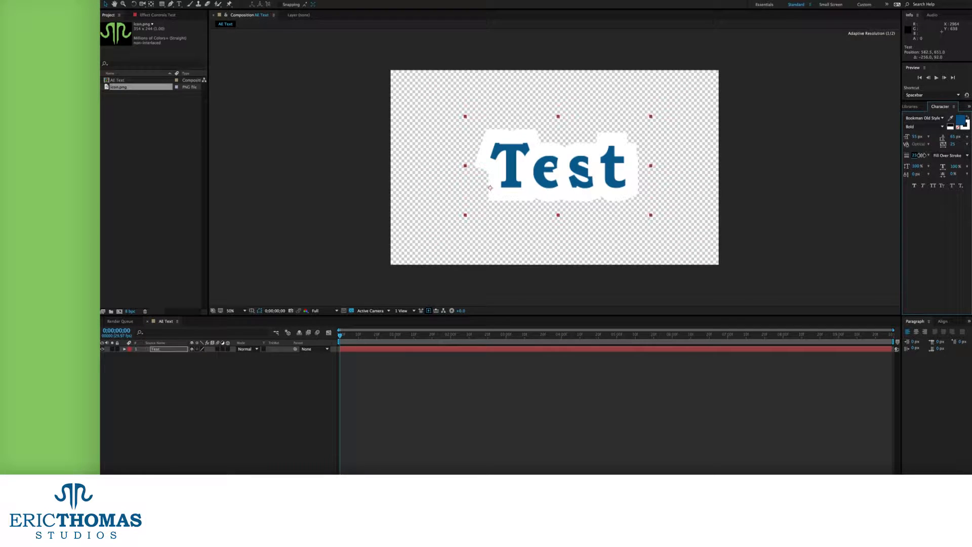
# Cycle through every fill/stroke order, settle on Stroke Over Fill, and reduce stroke width to 0 px
pyautogui.click(948, 156)
pyautogui.click(912, 181)
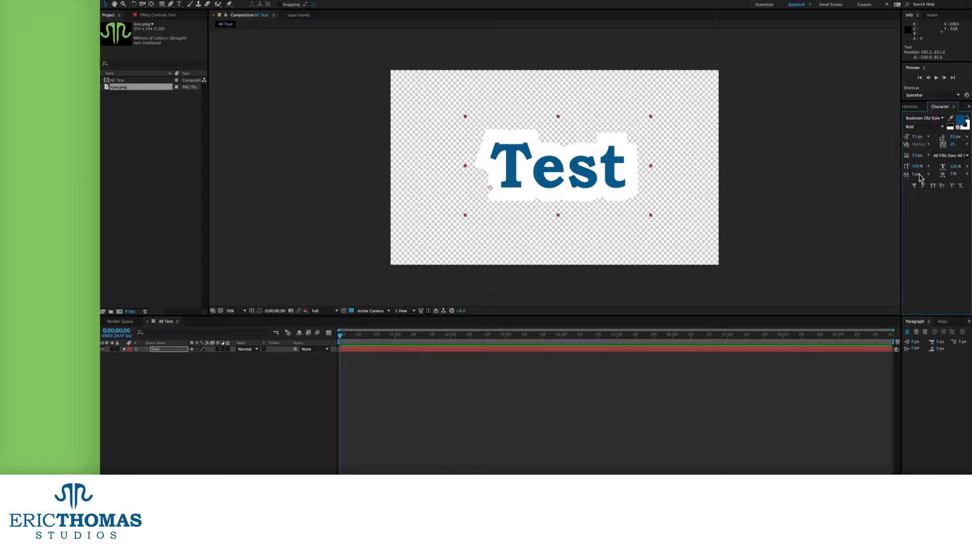
pyautogui.click(945, 157)
pyautogui.click(911, 190)
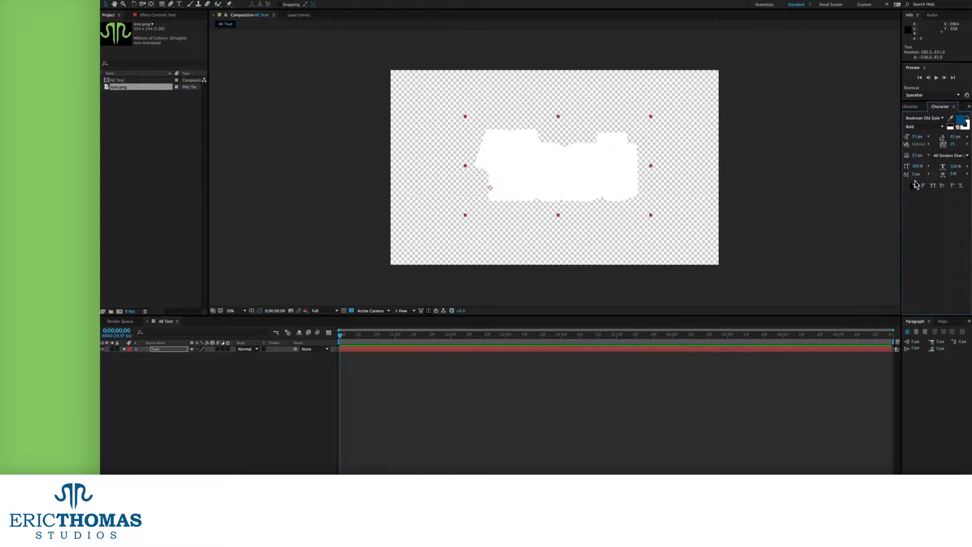
pyautogui.click(946, 155)
pyautogui.click(909, 169)
pyautogui.click(950, 157)
pyautogui.click(912, 160)
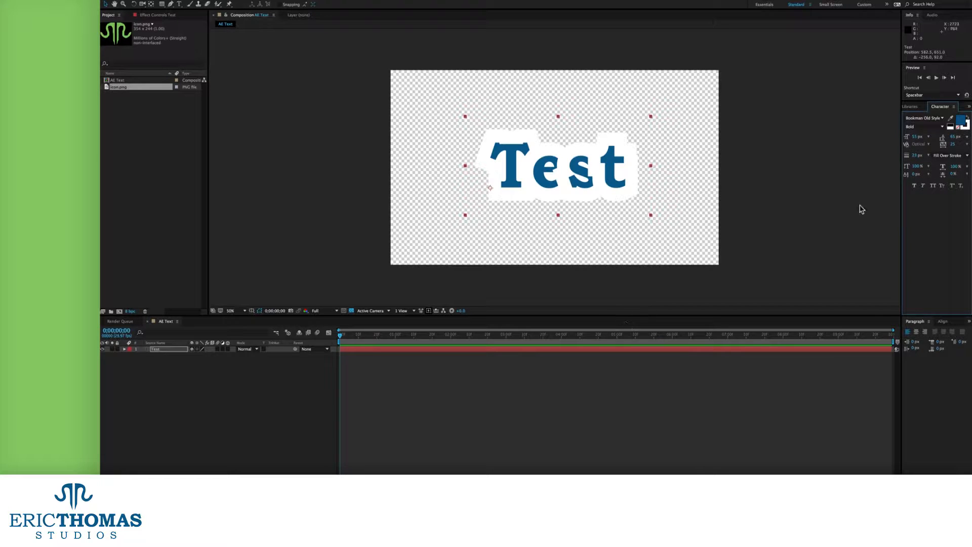
pyautogui.click(947, 155)
pyautogui.click(909, 169)
pyautogui.moveTo(916, 156); pyautogui.dragTo(906, 159)
pyautogui.press('super+z')
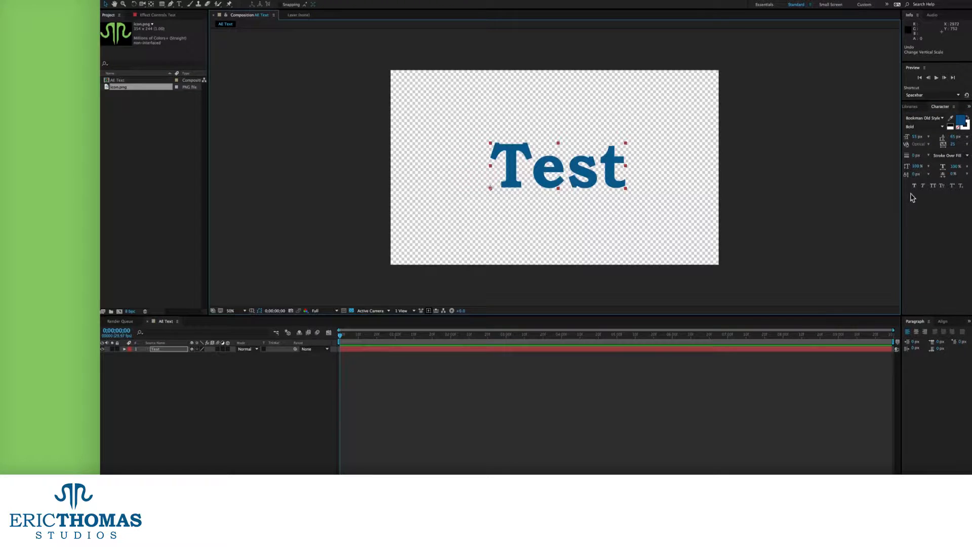
pyautogui.moveTo(952, 167); pyautogui.dragTo(907, 136)
pyautogui.click(675, 256)
pyautogui.press('super+z')
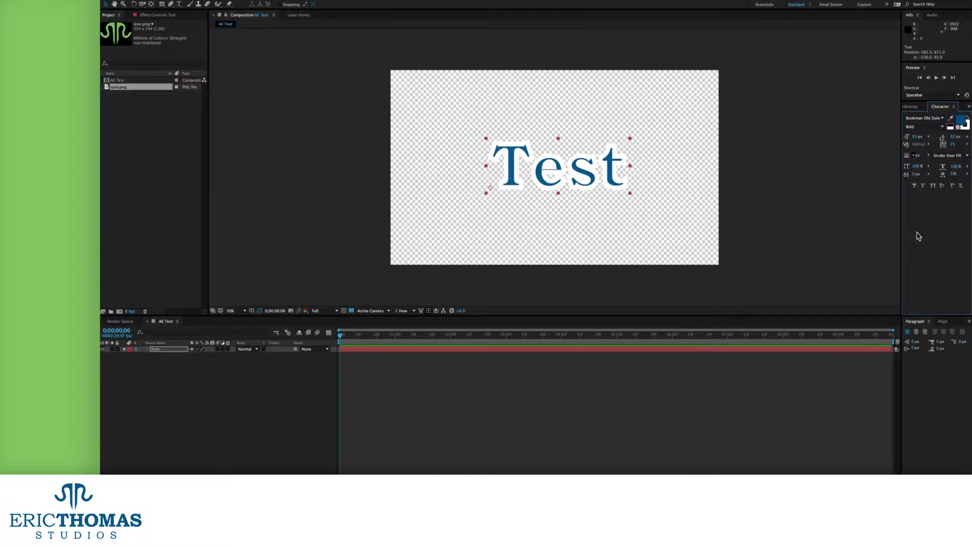
pyautogui.moveTo(916, 158); pyautogui.dragTo(869, 158)
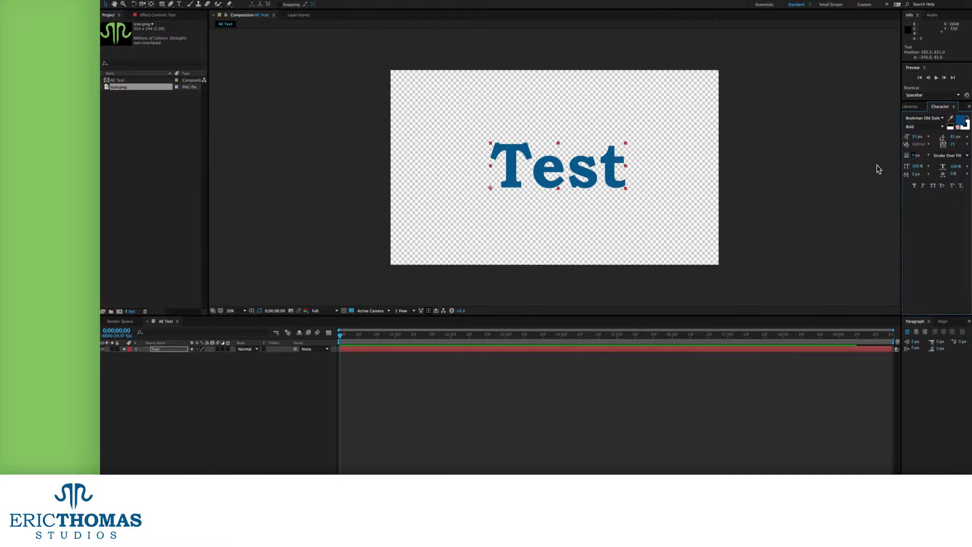
pyautogui.moveTo(916, 170); pyautogui.dragTo(870, 161)
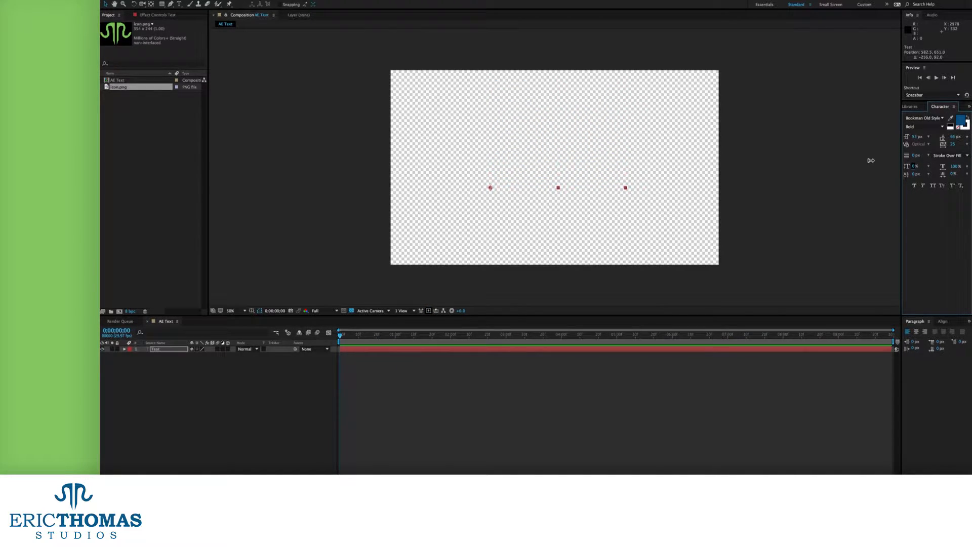
pyautogui.hotkey('ctrl', 'z')
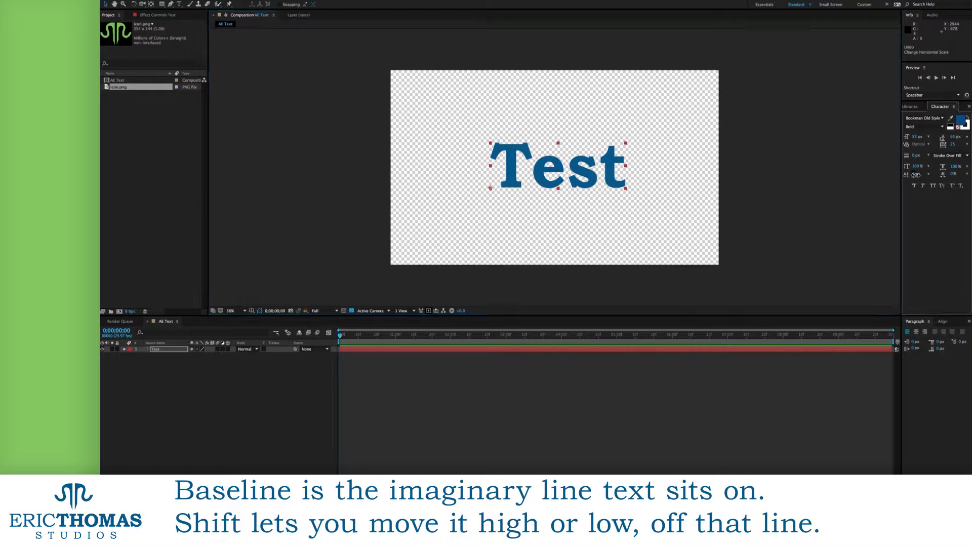
# Shift the whole word Test 109 px above its baseline, then below it, and undo
pyautogui.moveTo(916, 174)
pyautogui.mouseDown()
pyautogui.moveTo(927, 147)
pyautogui.moveTo(902, 179)
pyautogui.mouseUp()
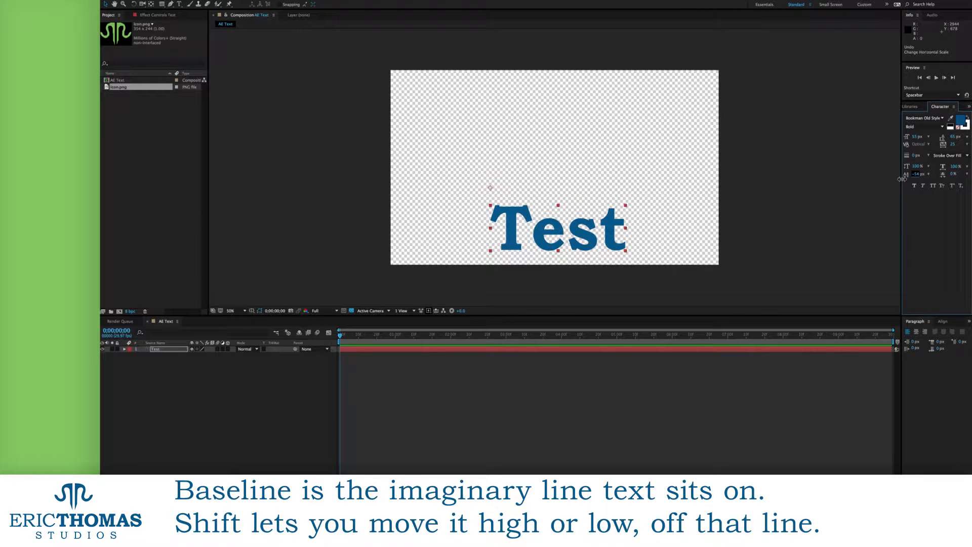
pyautogui.moveTo(902, 179); pyautogui.dragTo(902, 179)
pyautogui.hotkey('ctrl', 'z')
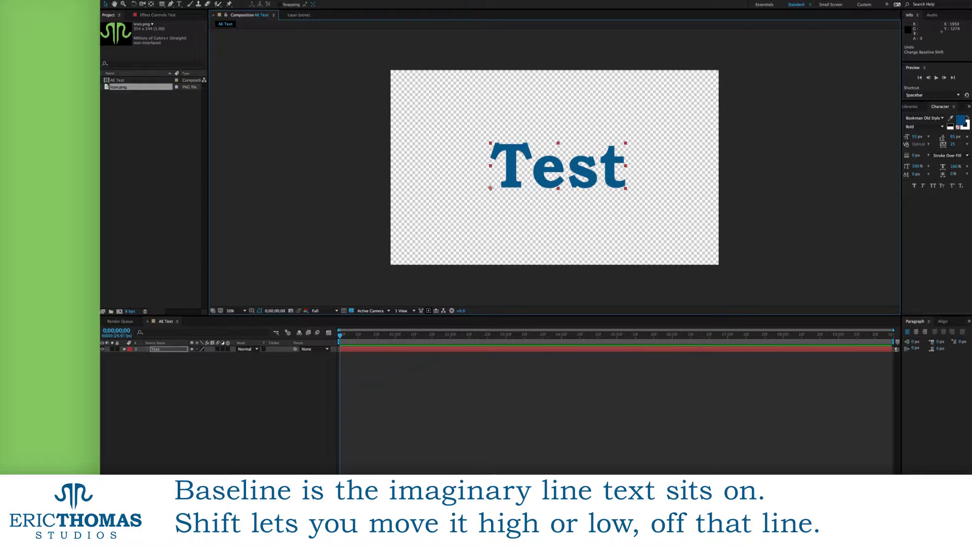
# Raise the letters s and T above the baseline and drop t and e below it
pyautogui.doubleClick(595, 171)
pyautogui.moveTo(602, 170); pyautogui.dragTo(578, 167)
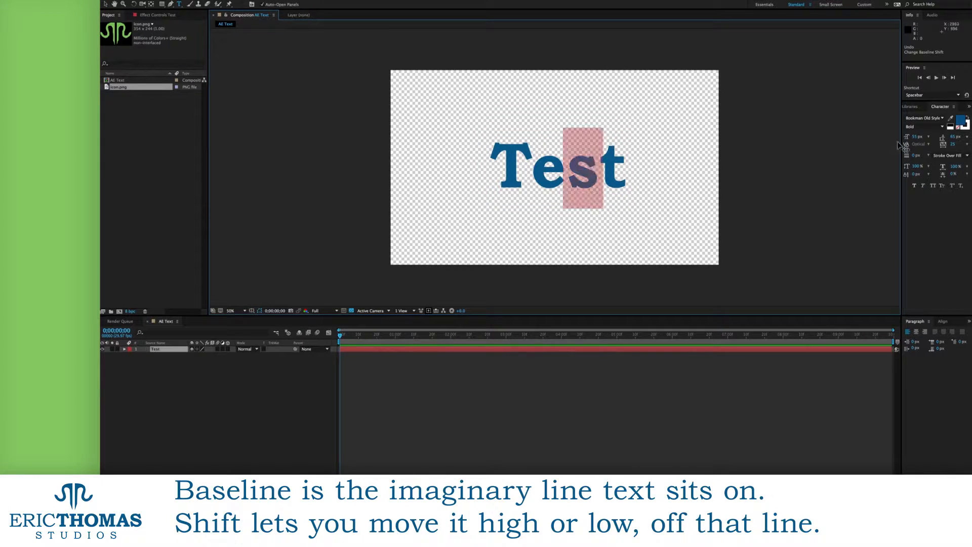
pyautogui.moveTo(917, 175)
pyautogui.mouseDown()
pyautogui.moveTo(935, 174)
pyautogui.moveTo(919, 174)
pyautogui.mouseUp()
pyautogui.moveTo(631, 169); pyautogui.dragTo(606, 166)
pyautogui.moveTo(906, 176); pyautogui.dragTo(899, 176)
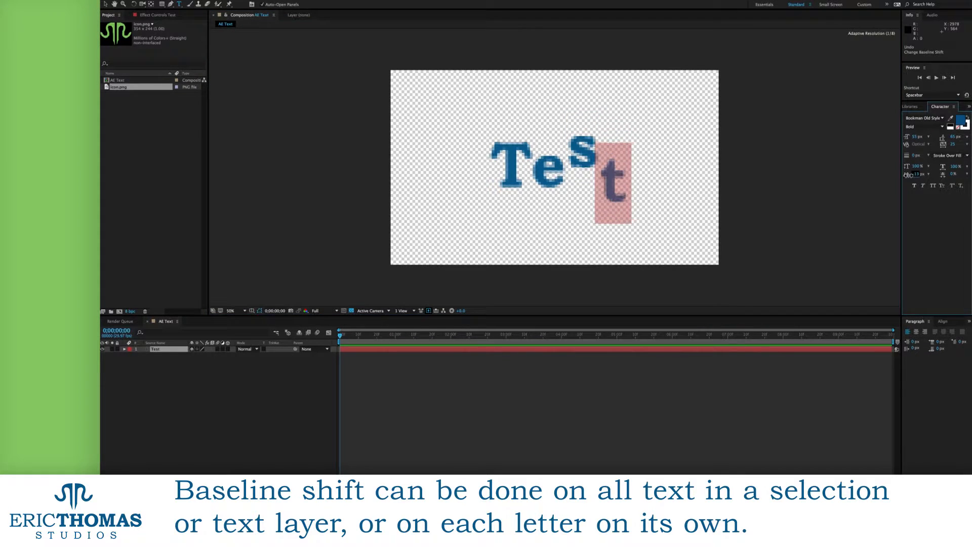
pyautogui.moveTo(569, 171); pyautogui.dragTo(543, 174)
pyautogui.moveTo(915, 175); pyautogui.dragTo(900, 177)
pyautogui.moveTo(531, 171); pyautogui.dragTo(502, 171)
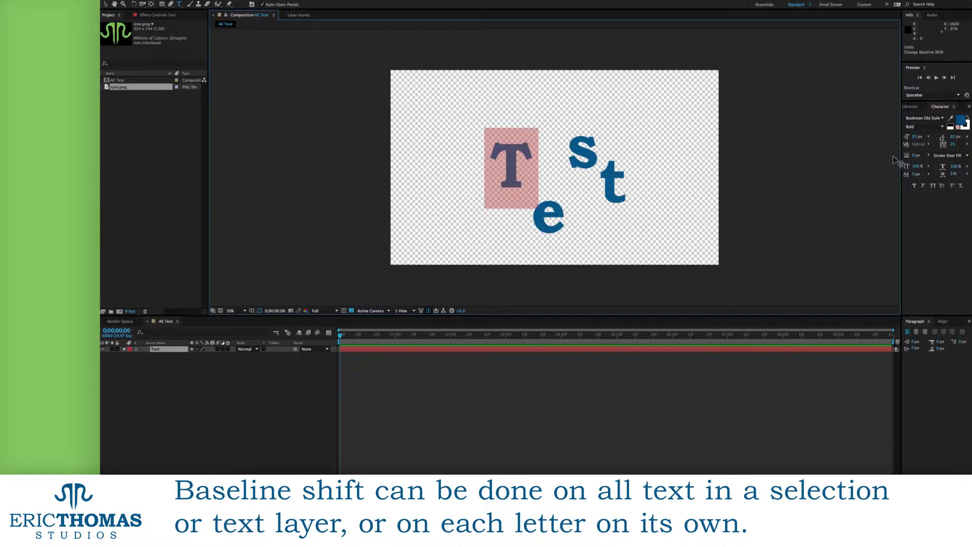
pyautogui.moveTo(915, 175)
pyautogui.mouseDown()
pyautogui.moveTo(927, 175)
pyautogui.moveTo(912, 174)
pyautogui.mouseUp()
# Set the baseline shift of the whole word Test to 0 px
pyautogui.press('super+a')
pyautogui.click(913, 175)
pyautogui.write('0')
pyautogui.press('Return')
pyautogui.click(590, 208)
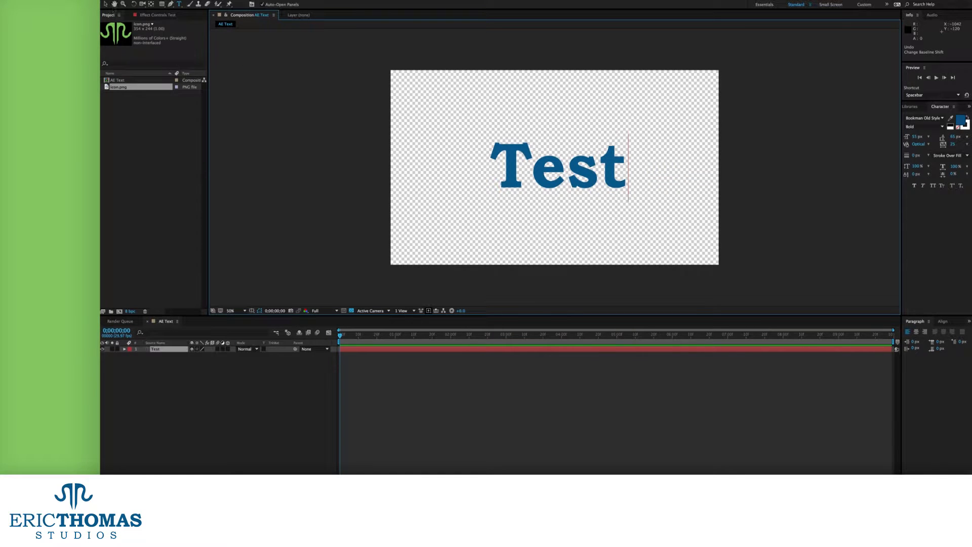
# Tighten Tsume on the whole word Test, then undo it
pyautogui.click(105, 4)
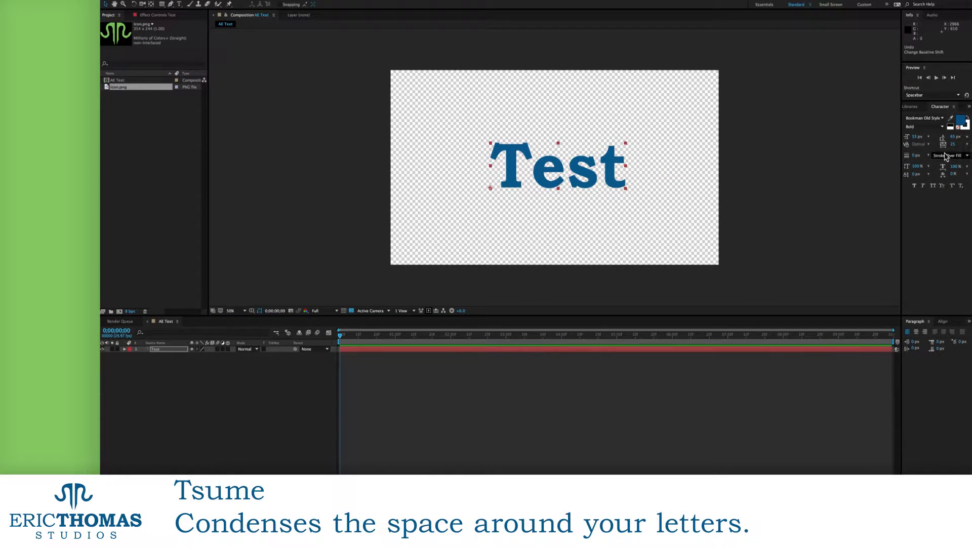
pyautogui.moveTo(953, 176); pyautogui.dragTo(886, 198)
pyautogui.press('super+z')
# Apply Tsume to just the letters st, then exit editing and delete the Test layer
pyautogui.doubleClick(564, 170)
pyautogui.click(564, 170)
pyautogui.keyDown('shift'); pyautogui.click(627, 169); pyautogui.keyUp('shift')
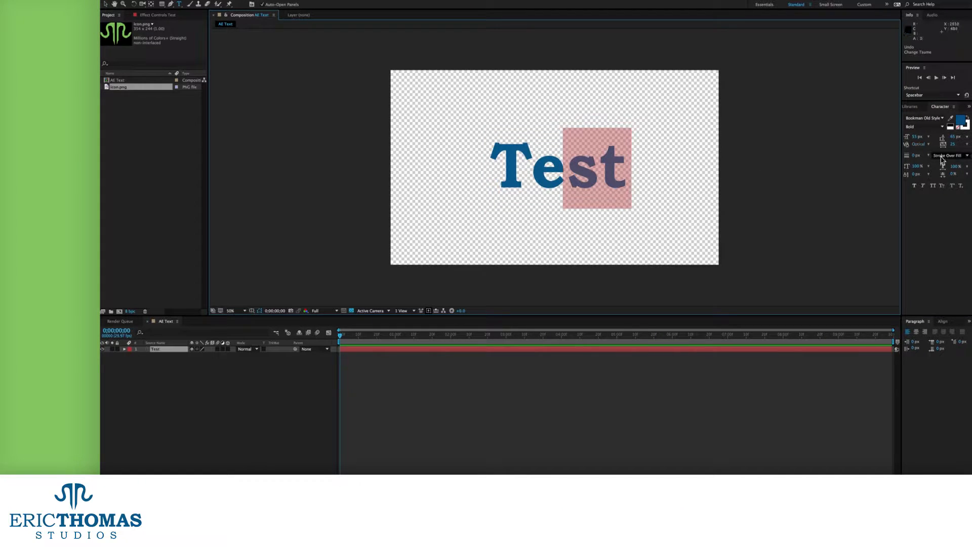
pyautogui.moveTo(953, 174)
pyautogui.mouseDown()
pyautogui.moveTo(962, 177)
pyautogui.moveTo(940, 189)
pyautogui.mouseUp()
pyautogui.press('Escape')
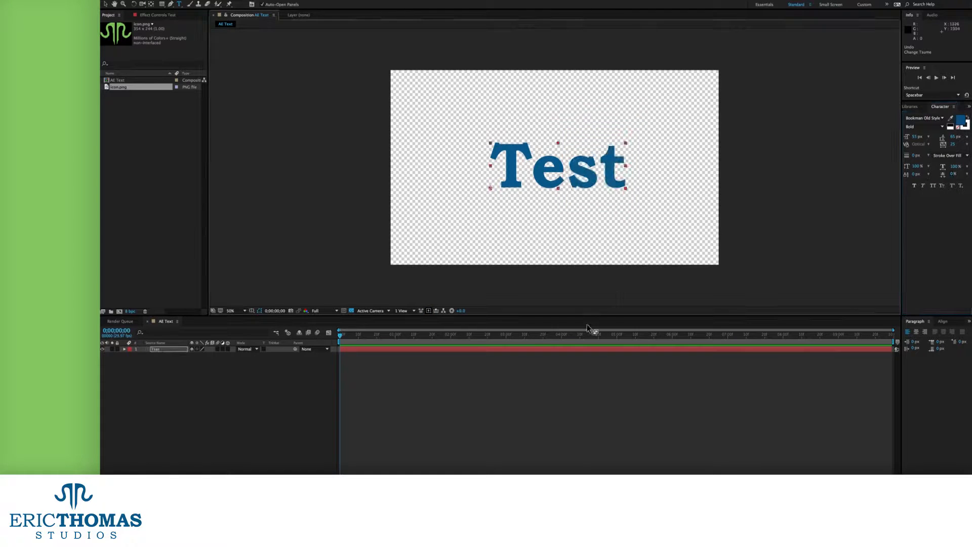
pyautogui.press('Delete')
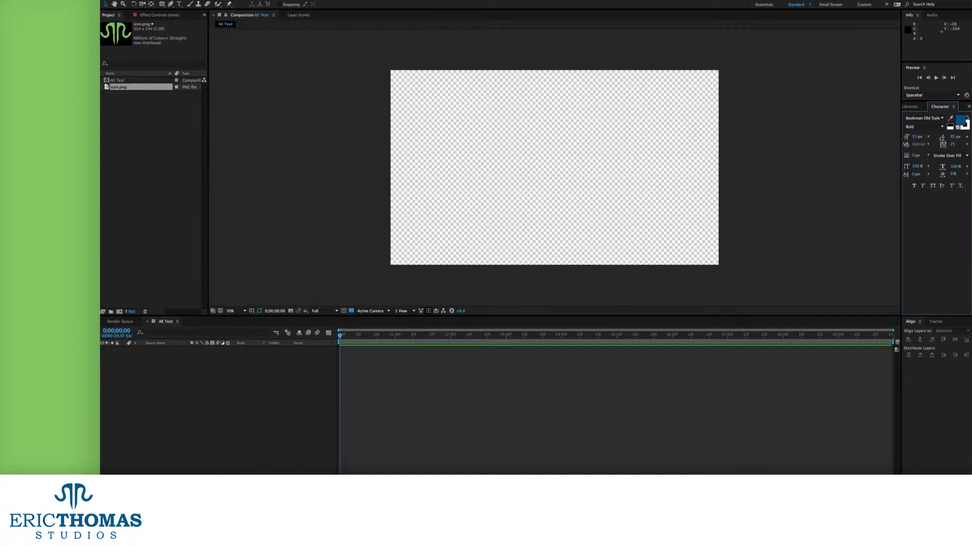
# Show the Paragraph panel, try right and left alignment on Test, then delete that layer
pyautogui.click(315, 0)
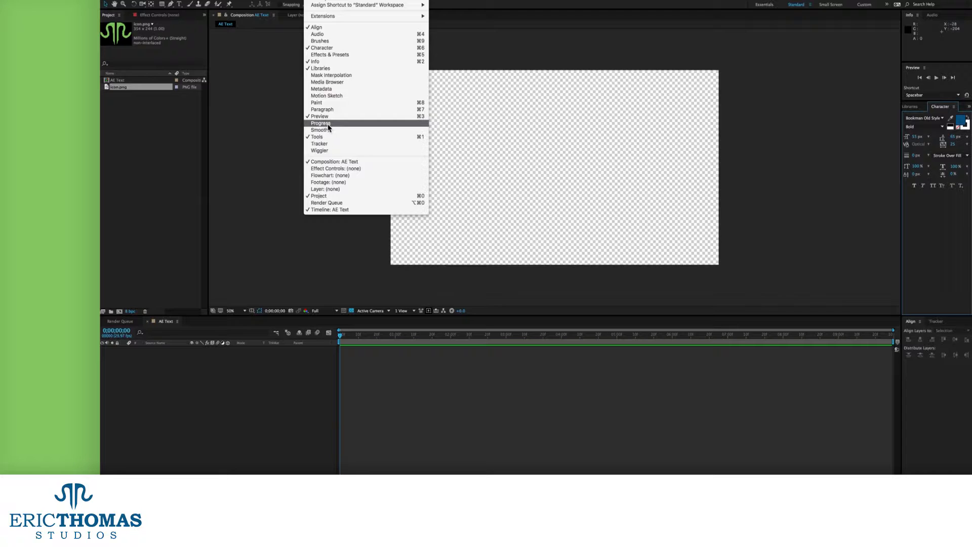
pyautogui.click(324, 110)
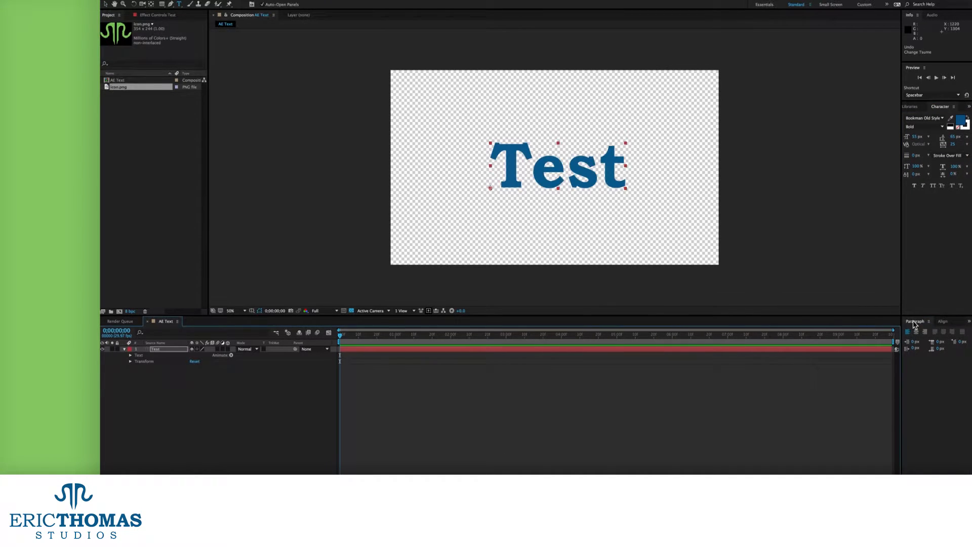
pyautogui.click(917, 332)
pyautogui.click(925, 332)
pyautogui.click(907, 332)
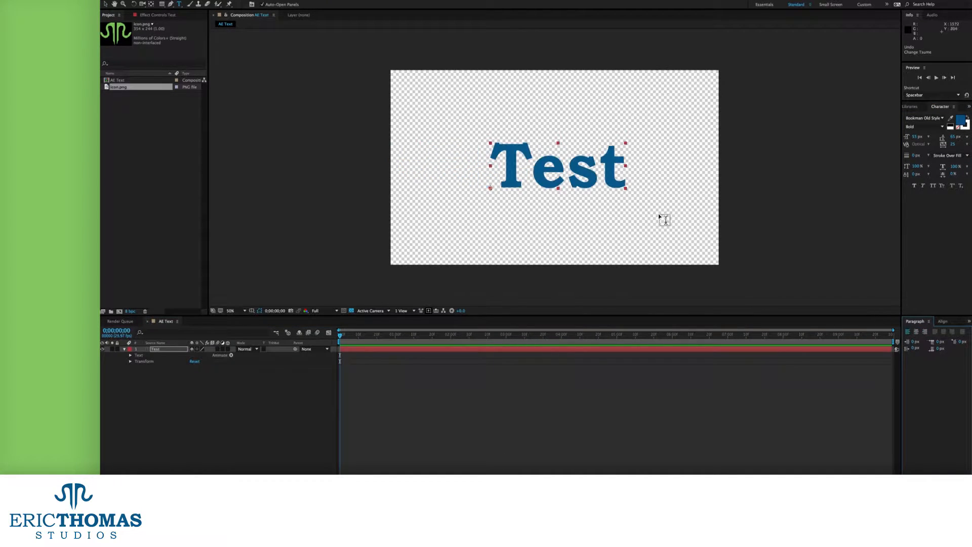
pyautogui.press('v')
pyautogui.press('Delete')
# Draw a paragraph text box, type the sample sentences, and centre-align the 'Centered.' line
pyautogui.press('super+t')
pyautogui.moveTo(403, 78); pyautogui.dragTo(708, 257)
pyautogui.write('This is some test text.')
pyautogui.press('Return')
pyautogui.write('This is some test text. These are different paragraph alignments.')
pyautogui.press('Return')
pyautogui.write('Centered.')
pyautogui.hotkey('shift', 'Home')
pyautogui.hotkey('ctrl', 'shift', 'c')
# Add 'Left.' and 'Right.' lines, right-aligning 'Right.' and left-aligning 'Left.'
pyautogui.moveTo(613, 94); pyautogui.dragTo(402, 94)
pyautogui.click(590, 104)
pyautogui.press('Return')
pyautogui.write('Left.')
pyautogui.press('Return')
pyautogui.write('Right.')
pyautogui.moveTo(571, 129); pyautogui.dragTo(541, 129)
pyautogui.click(926, 331)
pyautogui.click(554, 118)
pyautogui.click(908, 332)
# Delete the sample text layer and draw a new paragraph text box across the composition
pyautogui.click(106, 4)
pyautogui.press('Delete')
pyautogui.press('super+t')
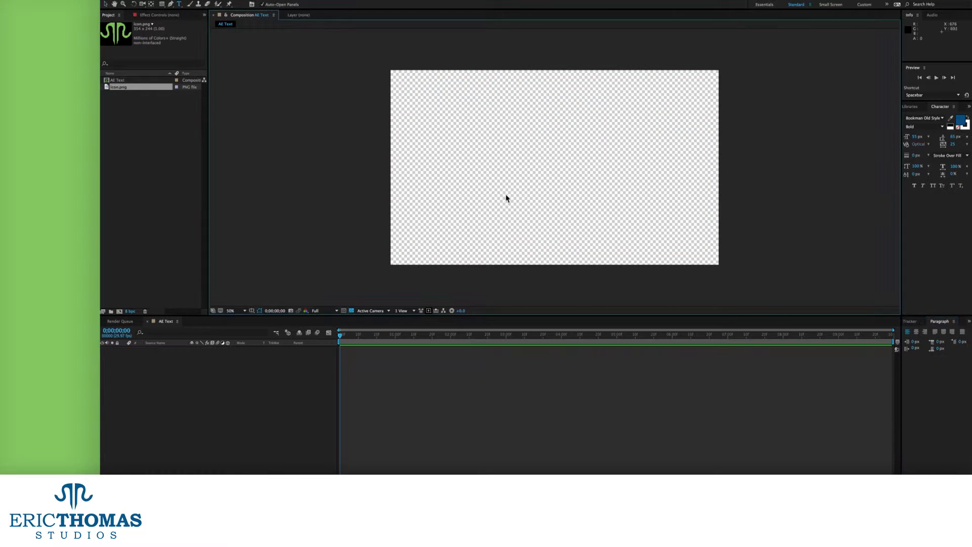
pyautogui.moveTo(404, 78); pyautogui.dragTo(708, 257)
# Fill the paragraph box with two paragraphs of typed and pasted filler text
pyautogui.write('This is a te')
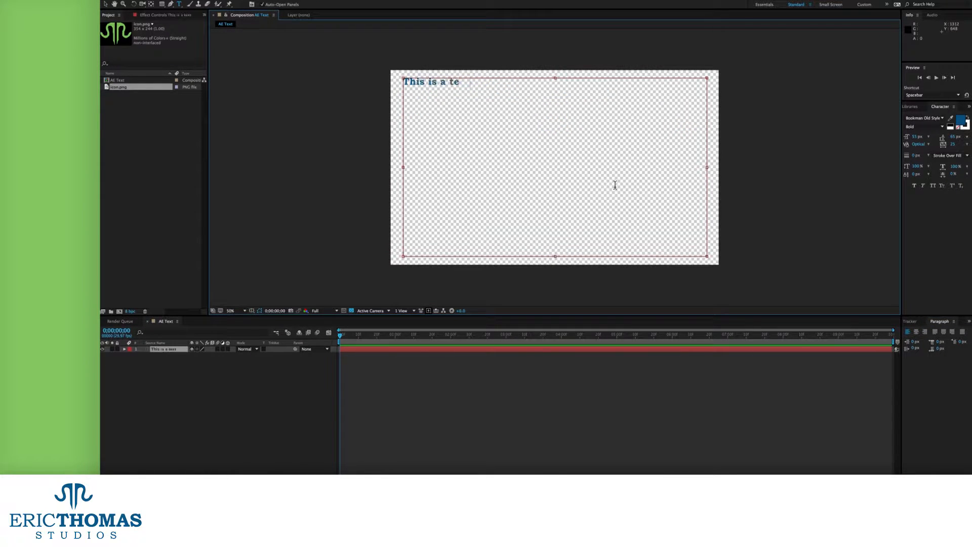
pyautogui.write('xt box. Random gibberish and nonsense to fill out')
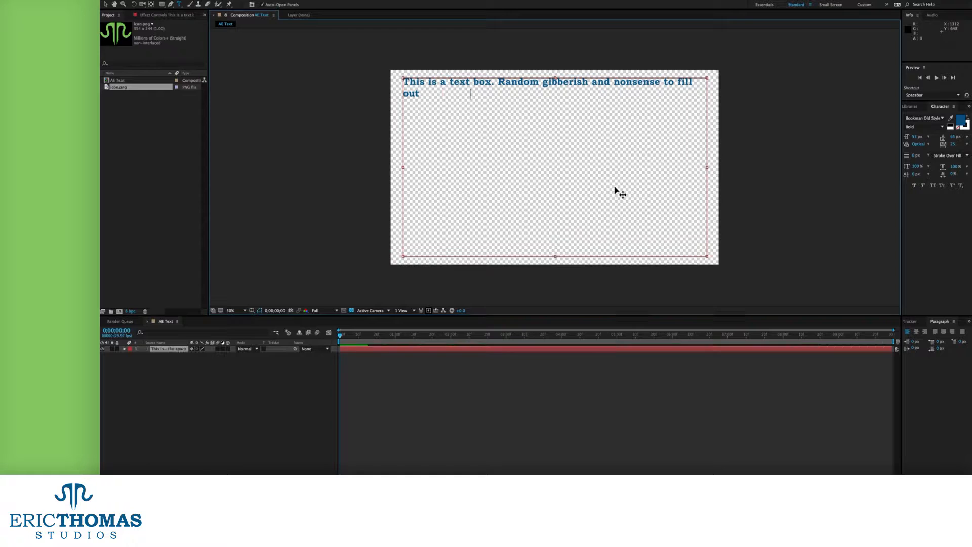
pyautogui.write(' the space of the entire box.')
pyautogui.hotkey('ctrl', 'v')
pyautogui.hotkey('ctrl', 'v')
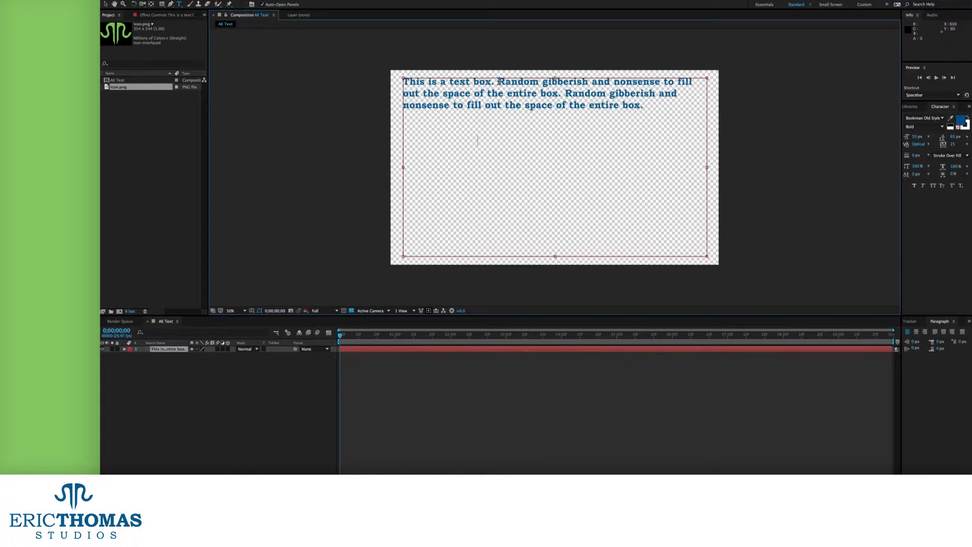
pyautogui.hotkey('ctrl', 'v')
pyautogui.press('Return')
pyautogui.press('Return')
pyautogui.hotkey('ctrl', 'v')
pyautogui.hotkey('ctrl', 'v')
pyautogui.hotkey('ctrl', 'v')
pyautogui.hotkey('ctrl', 'v')
# Try each justify option, settling on Justify Last Left for all the paragraph text
pyautogui.hotkey('ctrl', 'a')
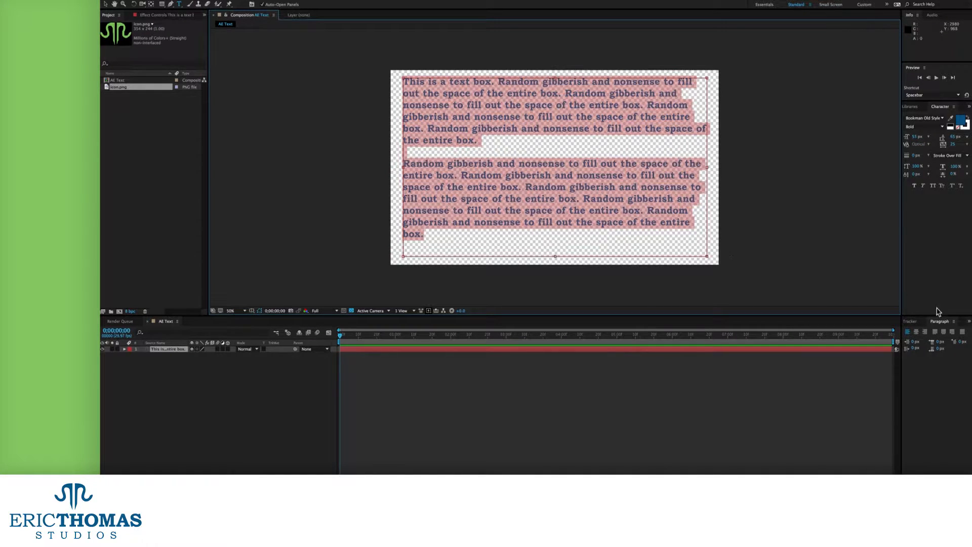
pyautogui.click(935, 332)
pyautogui.click(944, 331)
pyautogui.click(953, 332)
pyautogui.click(963, 332)
pyautogui.click(935, 331)
pyautogui.press('Escape')
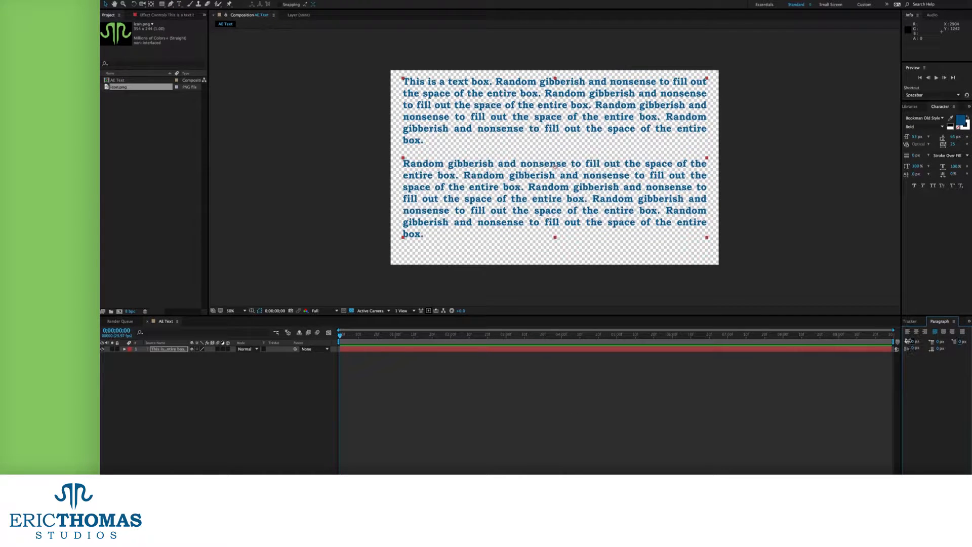
# Experiment with left and right indents to reflow the paragraphs, then remove the right indent
pyautogui.moveTo(915, 342); pyautogui.dragTo(945, 287)
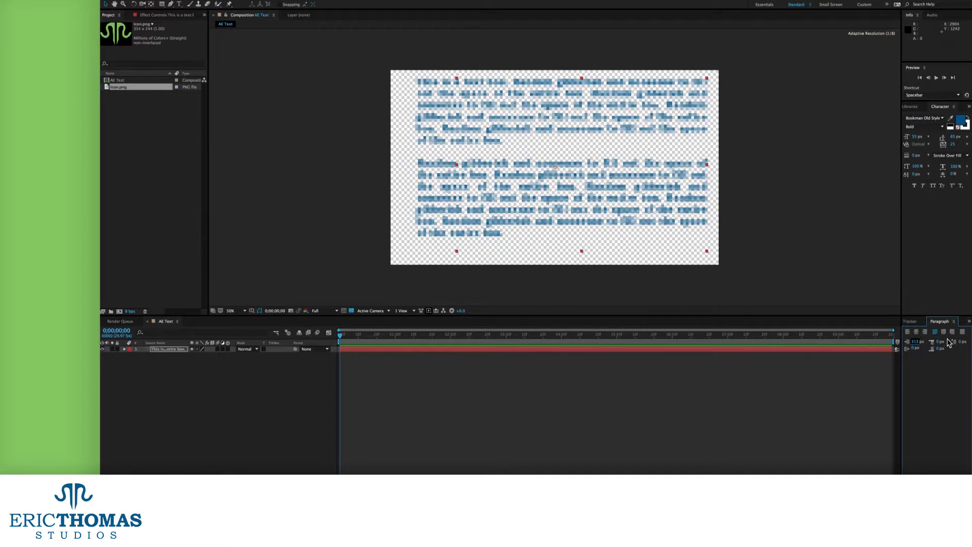
pyautogui.moveTo(909, 348); pyautogui.dragTo(846, 315)
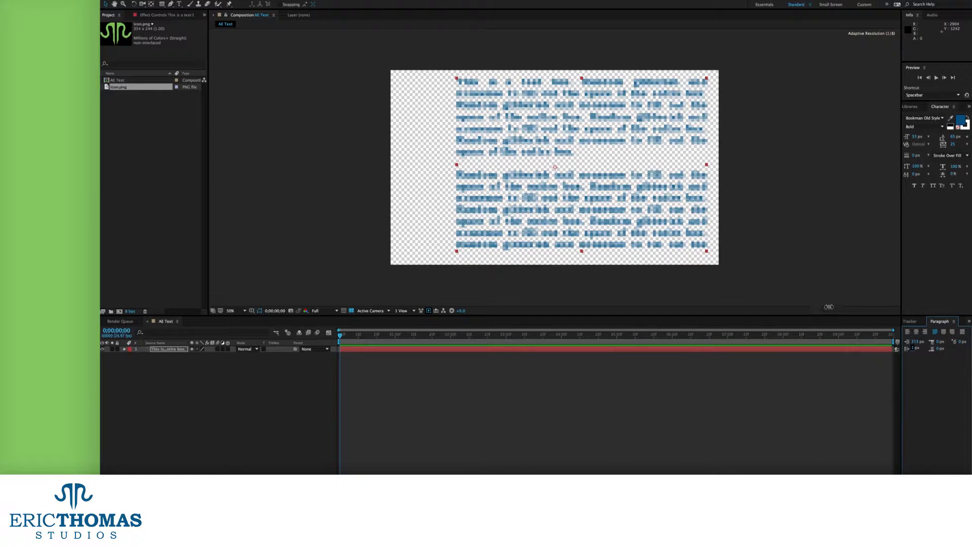
pyautogui.moveTo(867, 290); pyautogui.dragTo(869, 293)
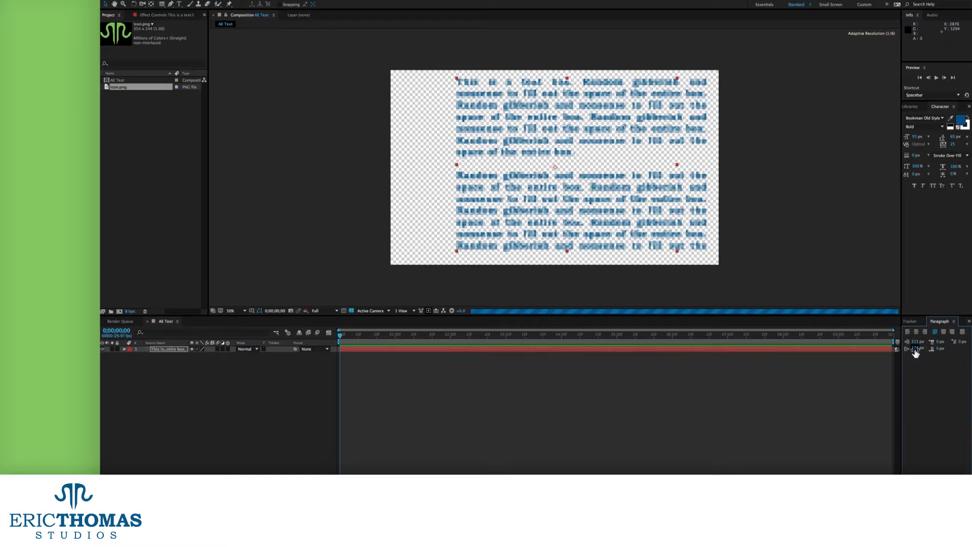
pyautogui.moveTo(915, 349); pyautogui.dragTo(549, 425)
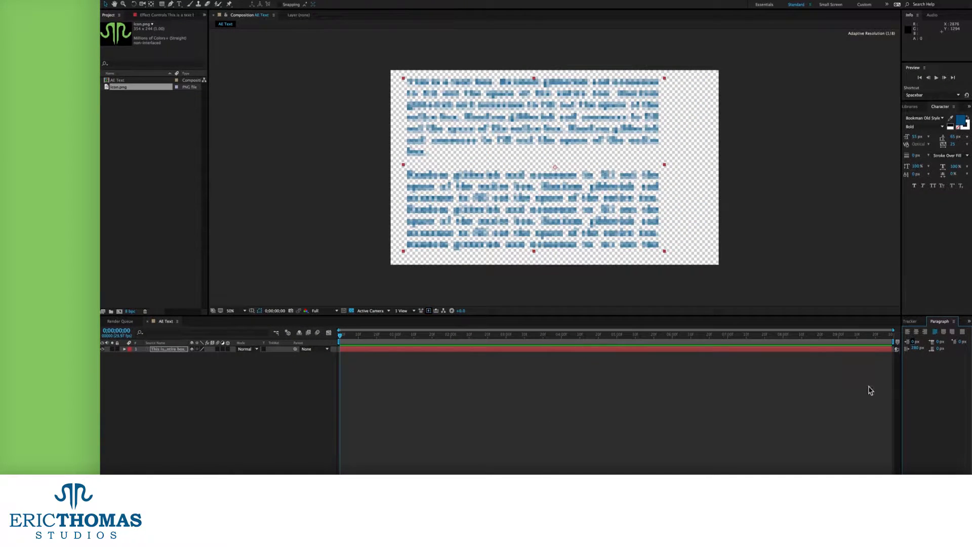
pyautogui.moveTo(922, 352); pyautogui.dragTo(877, 380)
# Try paragraph spacing, resetting Space Before and Space After to 0 px
pyautogui.click(941, 342)
pyautogui.write('0')
pyautogui.press('Return')
pyautogui.moveTo(941, 349); pyautogui.dragTo(890, 389)
pyautogui.click(942, 350)
pyautogui.write('0')
pyautogui.press('Return')
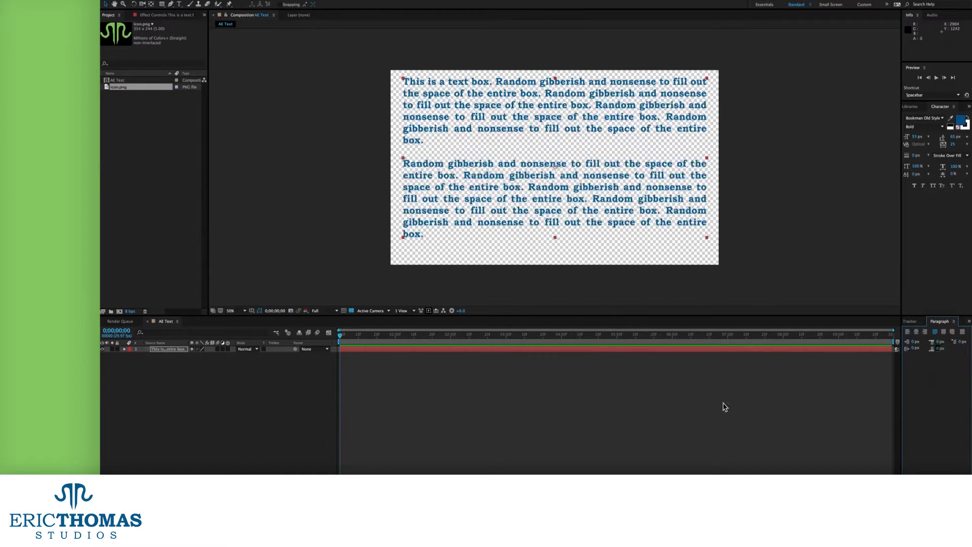
# Try positive and negative first-line indents, then set First Line Indent back to 0 px
pyautogui.moveTo(962, 336); pyautogui.dragTo(969, 290)
pyautogui.moveTo(969, 250); pyautogui.dragTo(970, 225)
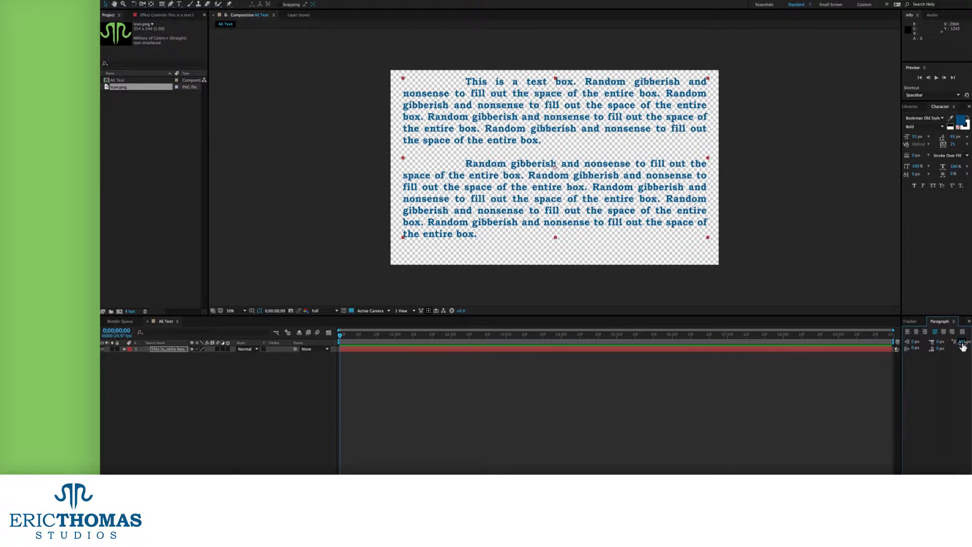
pyautogui.press('Return')
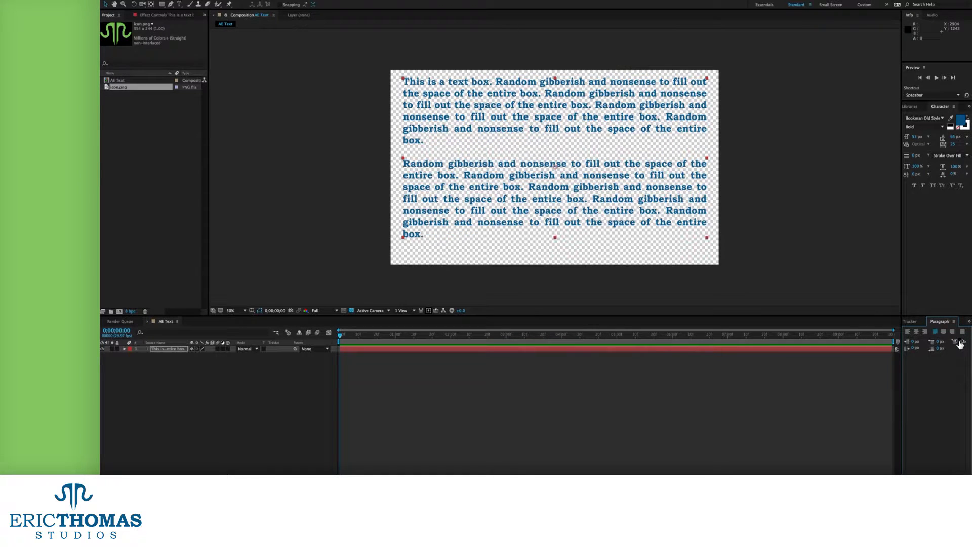
pyautogui.moveTo(947, 357); pyautogui.dragTo(894, 388)
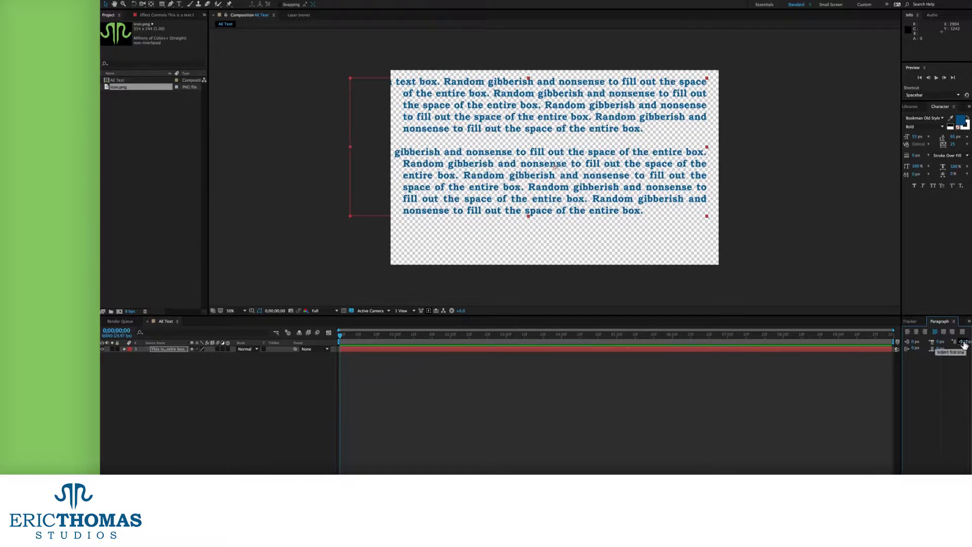
pyautogui.click(962, 342)
pyautogui.write('0')
pyautogui.press('Return')
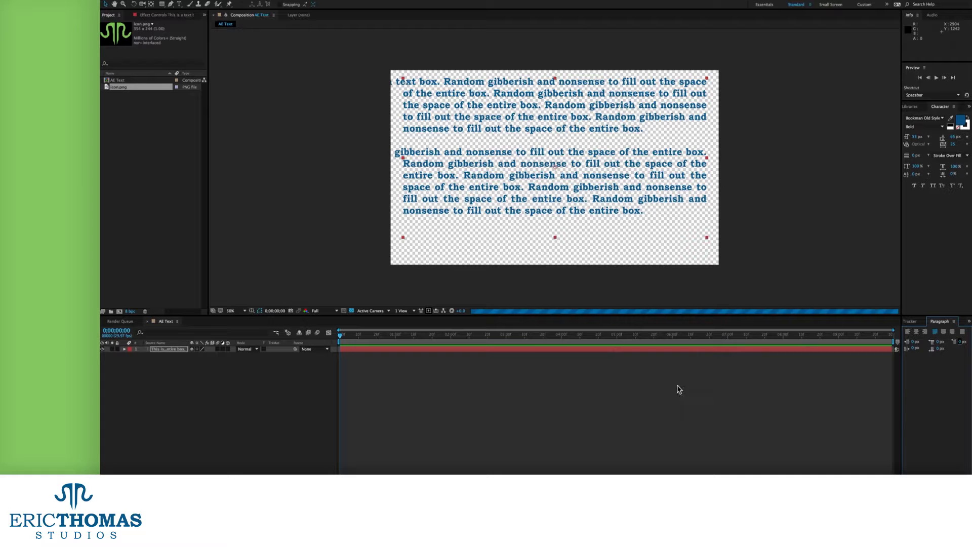
# Delete the paragraph layer, add point text 'Click anywhere to make text, with the tool active', then delete it
pyautogui.press('Delete')
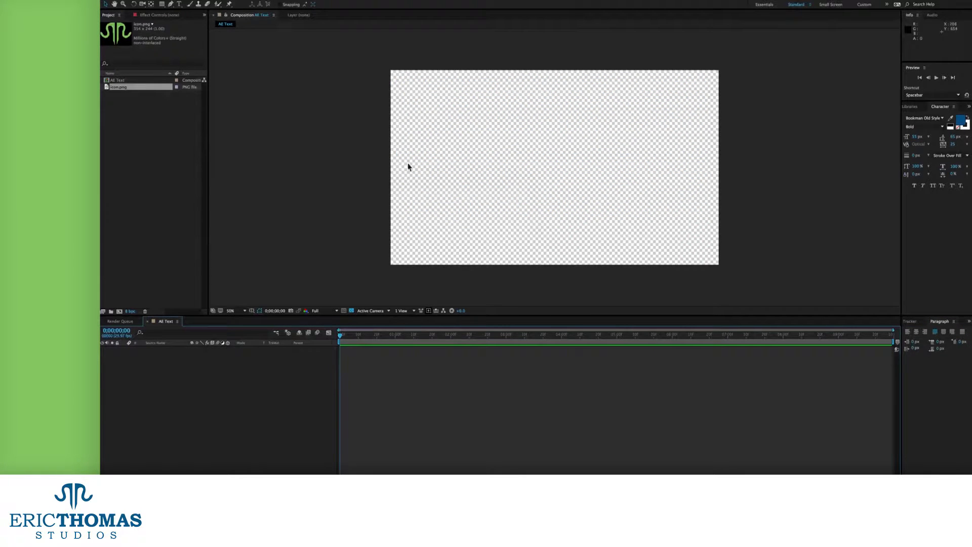
pyautogui.click(179, 5)
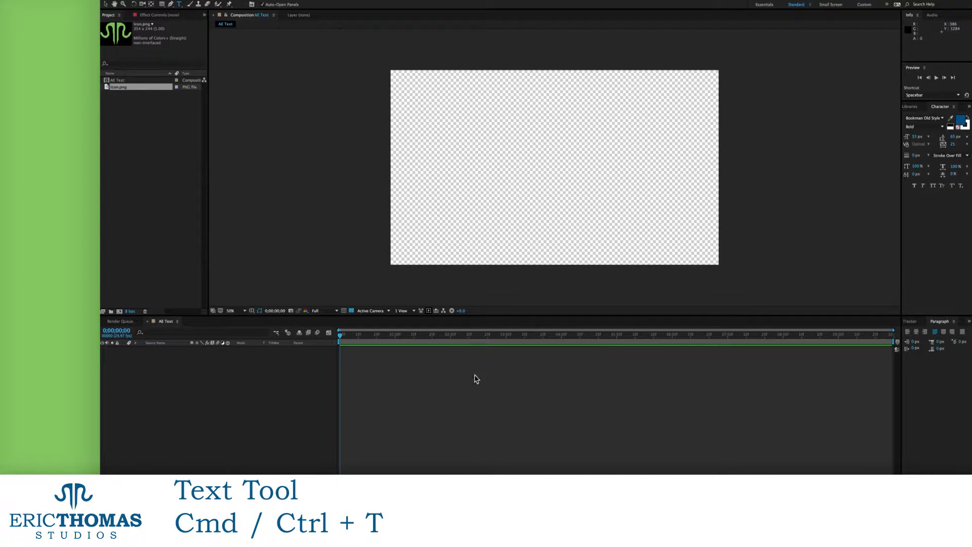
pyautogui.click(447, 130)
pyautogui.write('Click anywhere to ')
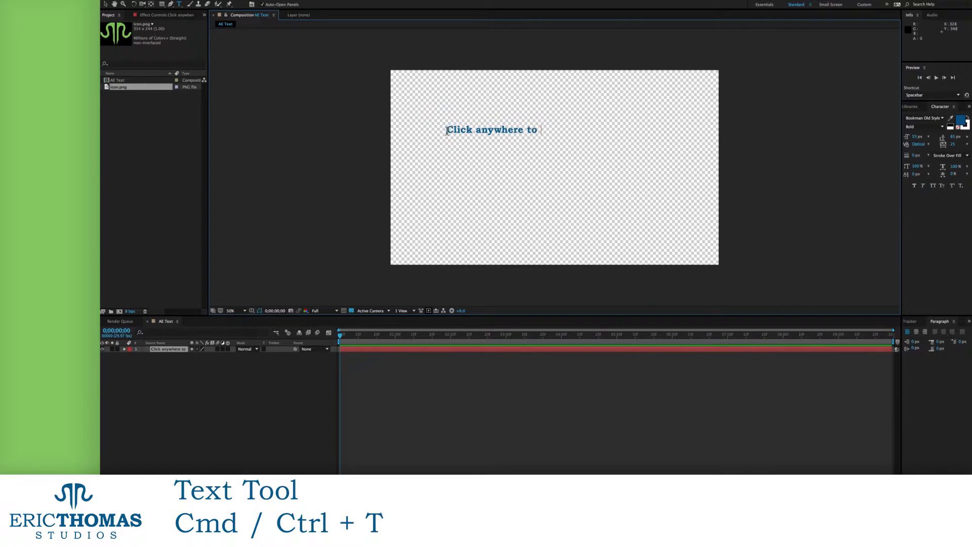
pyautogui.write('make text, with the tool active')
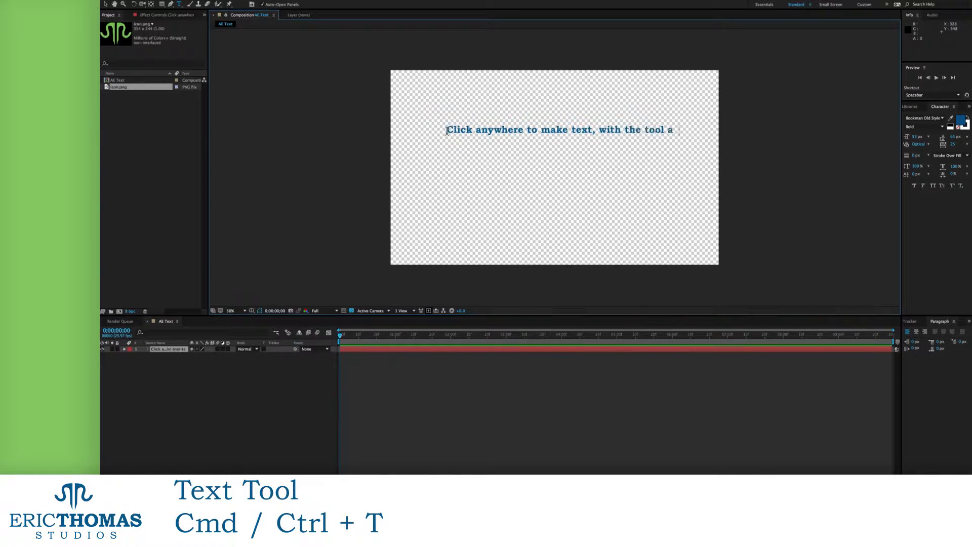
pyautogui.click(530, 348)
pyautogui.press('Delete')
# Create a left-aligned text box reading 'Drag out before letting go to make a text box', then delete it
pyautogui.moveTo(418, 85); pyautogui.dragTo(586, 233)
pyautogui.write('Drag out before letting go to make a text box')
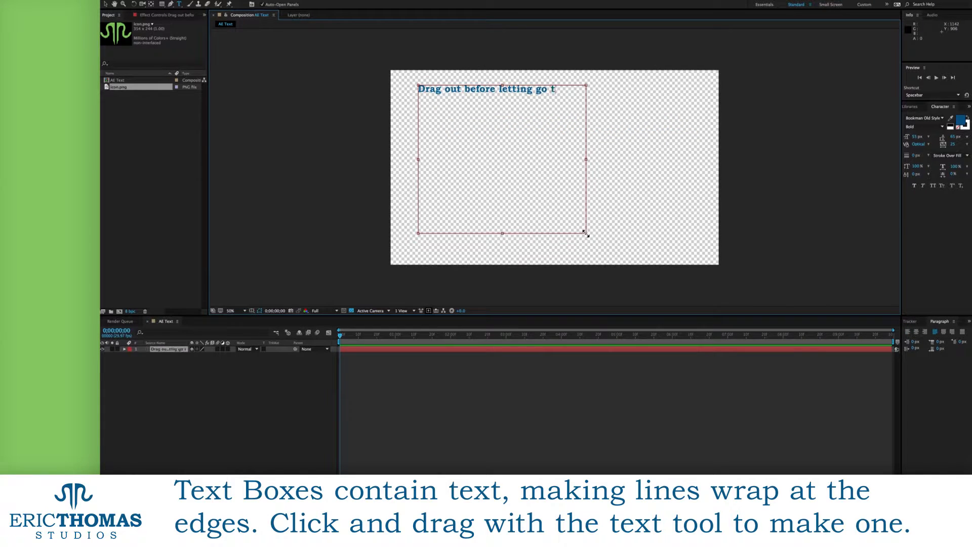
pyautogui.press('super+a')
pyautogui.click(907, 332)
pyautogui.click(526, 110)
pyautogui.click(514, 349)
pyautogui.press('Delete')
# Create point text 'Example text layer' in Regular style and scale it to about 269%
pyautogui.click(470, 155)
pyautogui.write('Example text layer')
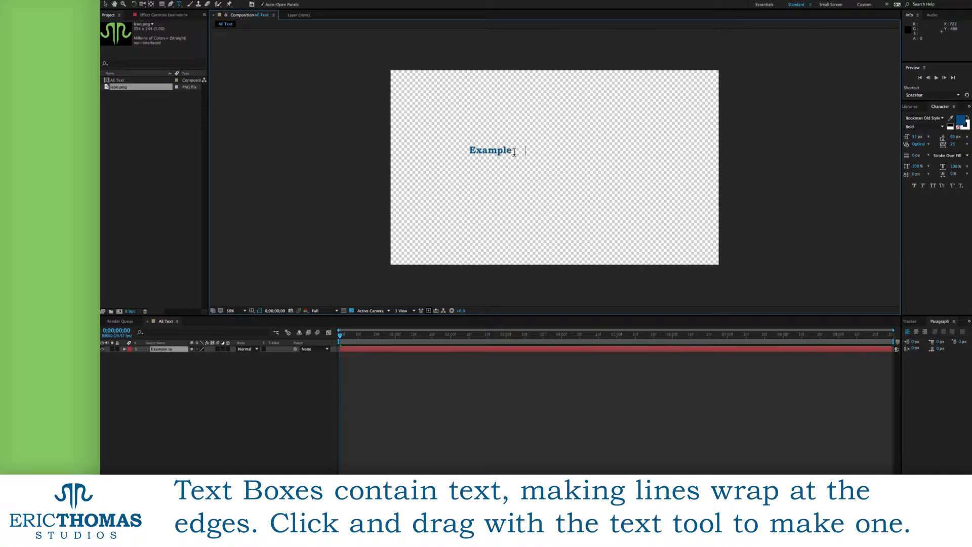
pyautogui.press('super+a')
pyautogui.click(942, 127)
pyautogui.click(919, 133)
pyautogui.click(105, 5)
pyautogui.moveTo(558, 146); pyautogui.dragTo(635, 175)
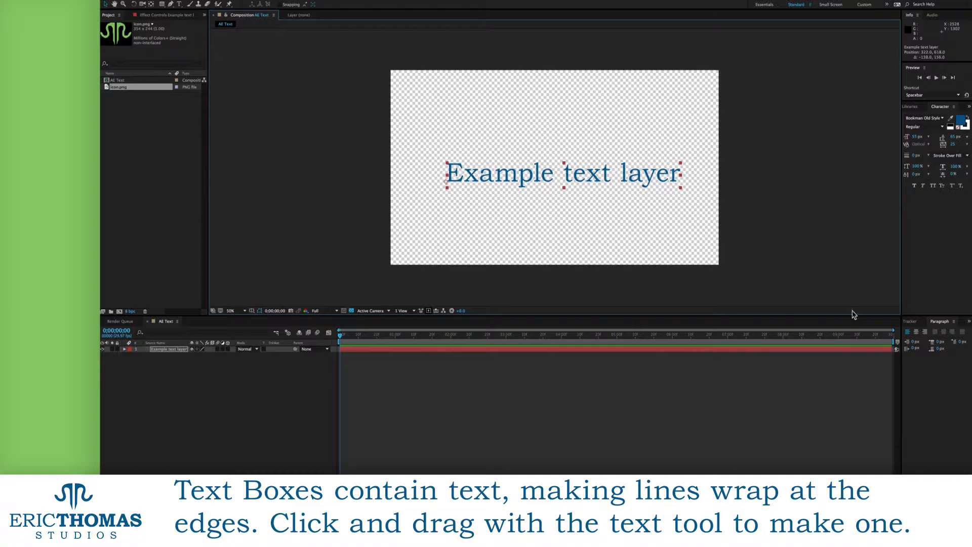
pyautogui.click(914, 321)
# Centre Example text layer in the comp, keyframe Source Text at frame 0, and move to about 1 second
pyautogui.click(920, 339)
pyautogui.click(956, 339)
pyautogui.click(124, 349)
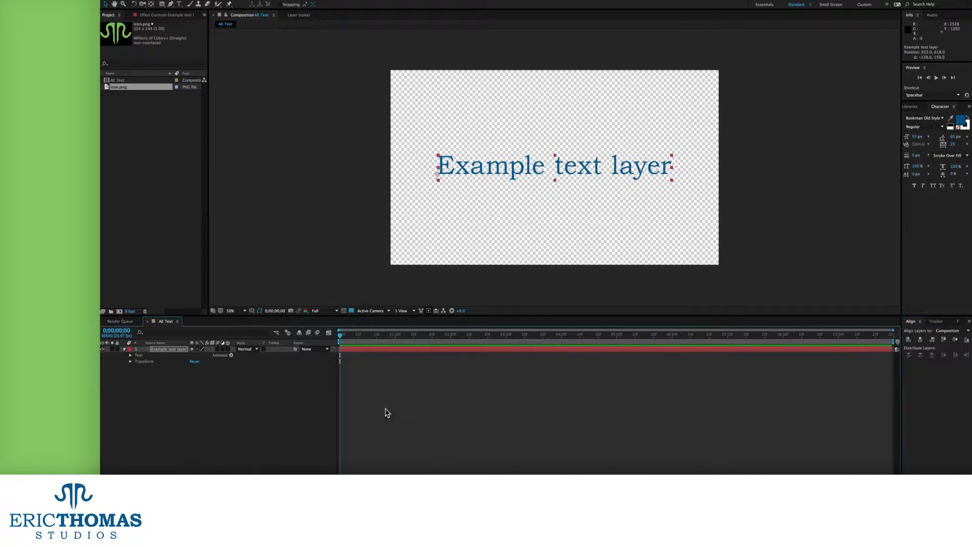
pyautogui.click(131, 356)
pyautogui.click(136, 374)
pyautogui.click(136, 368)
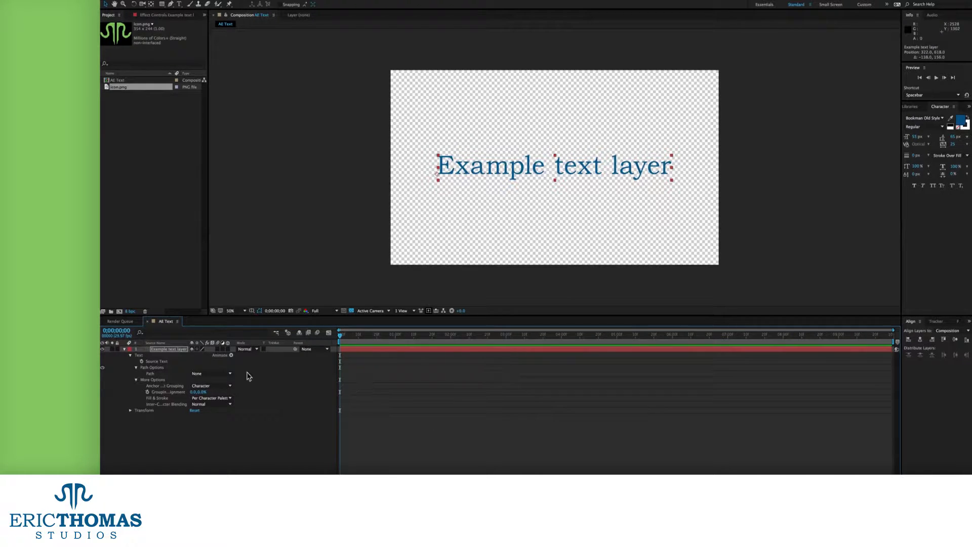
pyautogui.click(142, 362)
pyautogui.moveTo(340, 339); pyautogui.dragTo(400, 342)
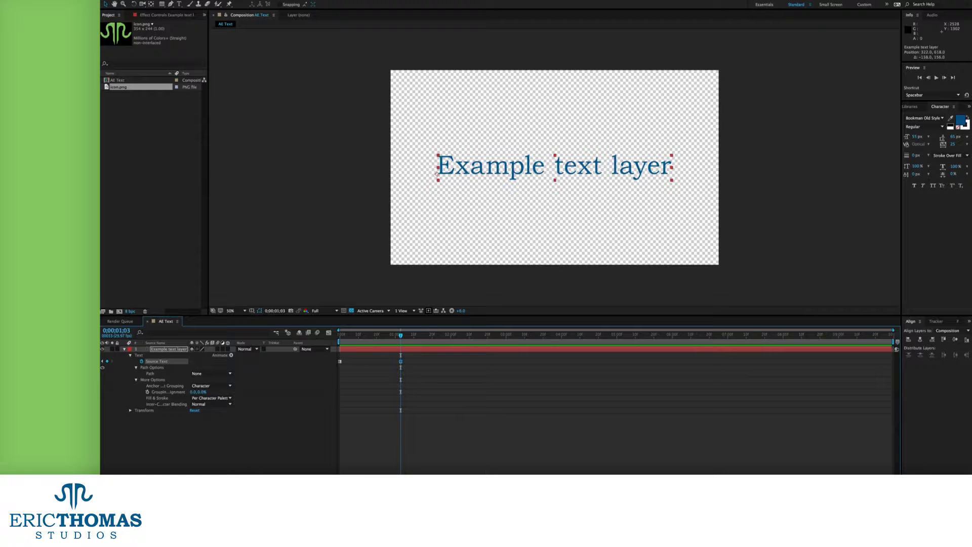
# Change the text at about 1 second to 'Different text'
pyautogui.doubleClick(513, 167)
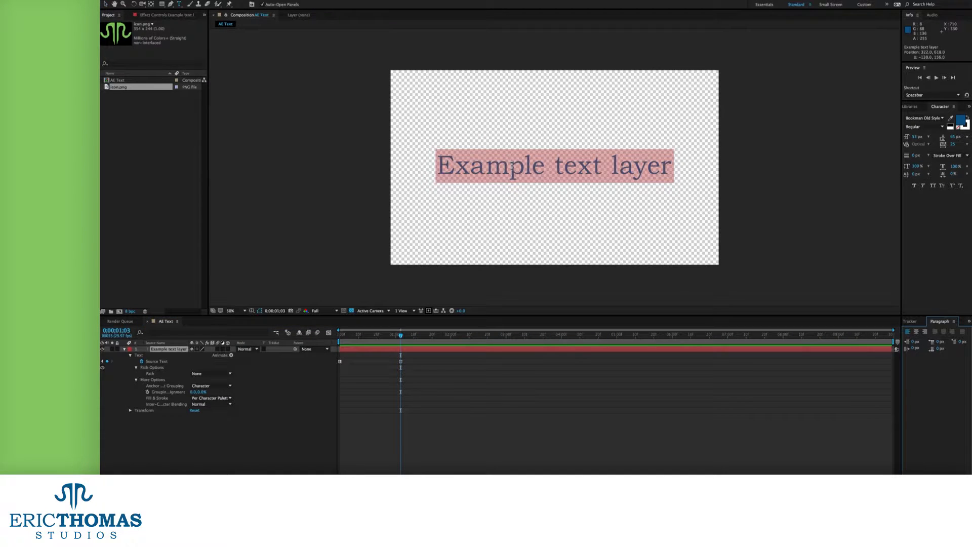
pyautogui.write('ifferent text')
pyautogui.press('Home')
pyautogui.write('D')
pyautogui.press('End')
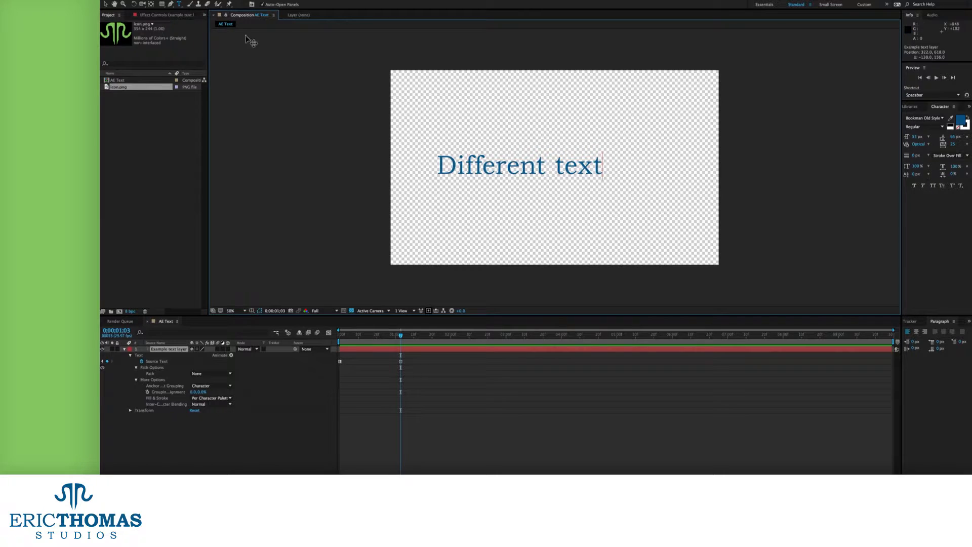
pyautogui.click(103, 6)
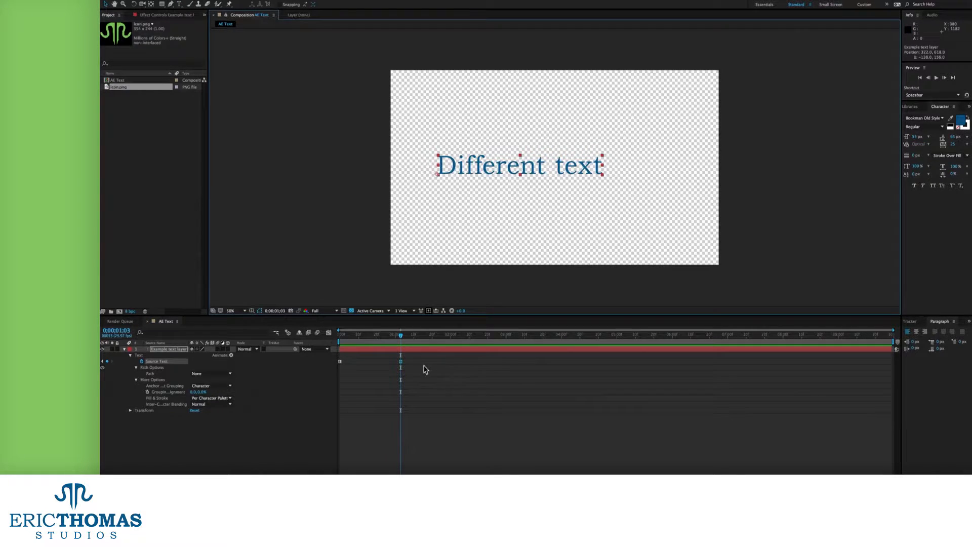
# Edit the keyframe's text to add 'by' and a new line 'double-clicking keyframe'
pyautogui.doubleClick(400, 363)
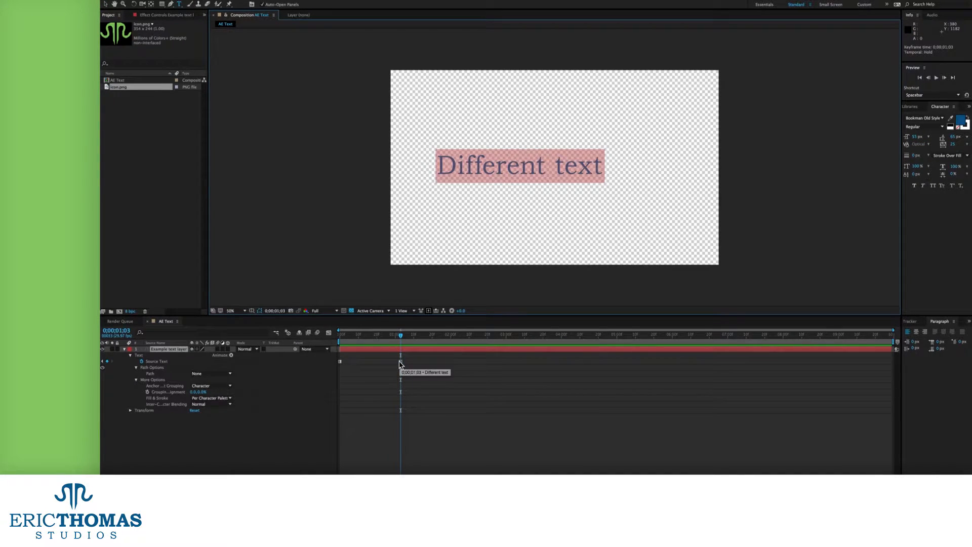
pyautogui.press('Right')
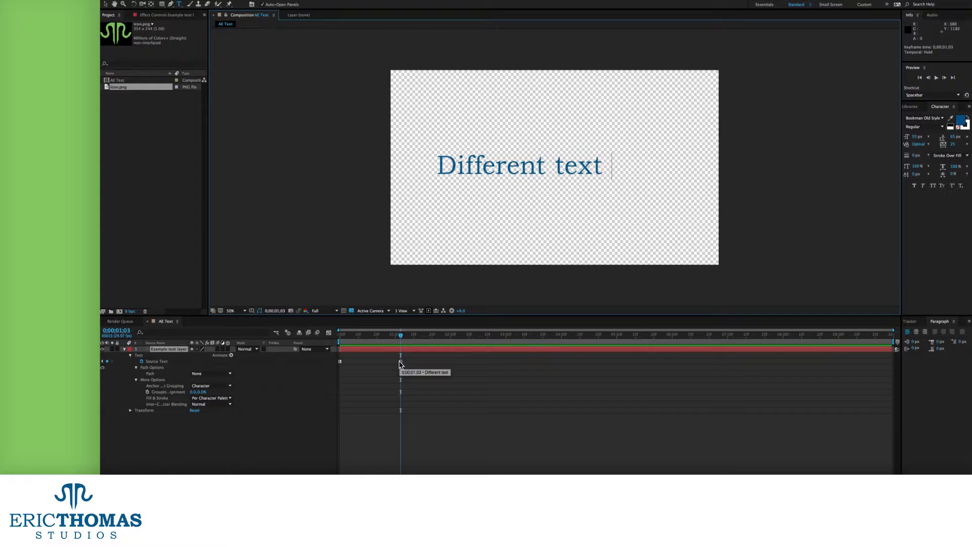
pyautogui.write('by')
pyautogui.press('Return')
pyautogui.write('d')
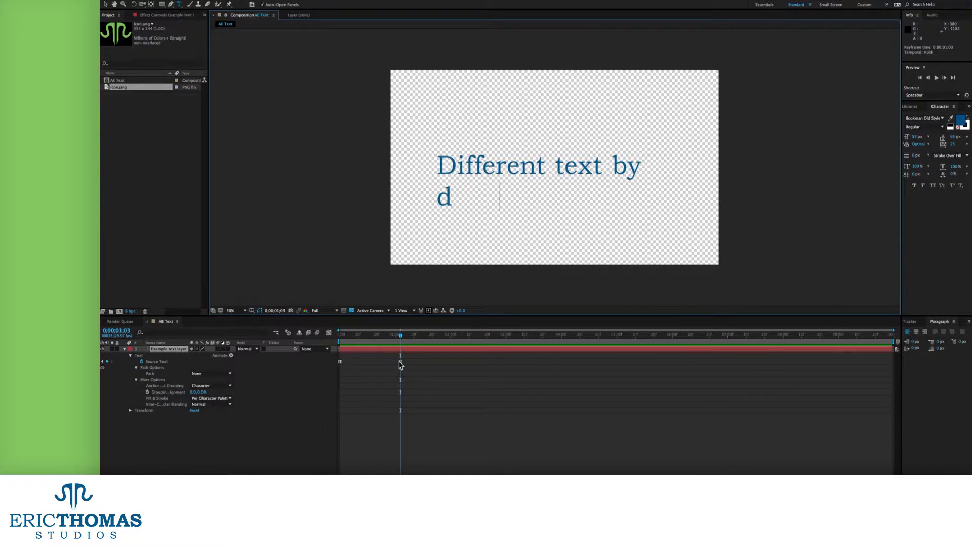
pyautogui.write('ouble-clicking k')
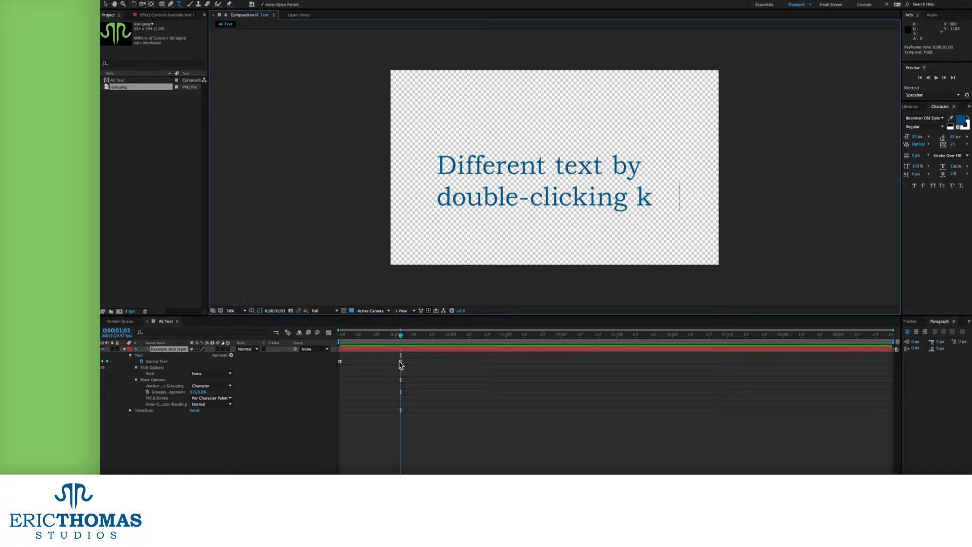
pyautogui.write('eyfra')
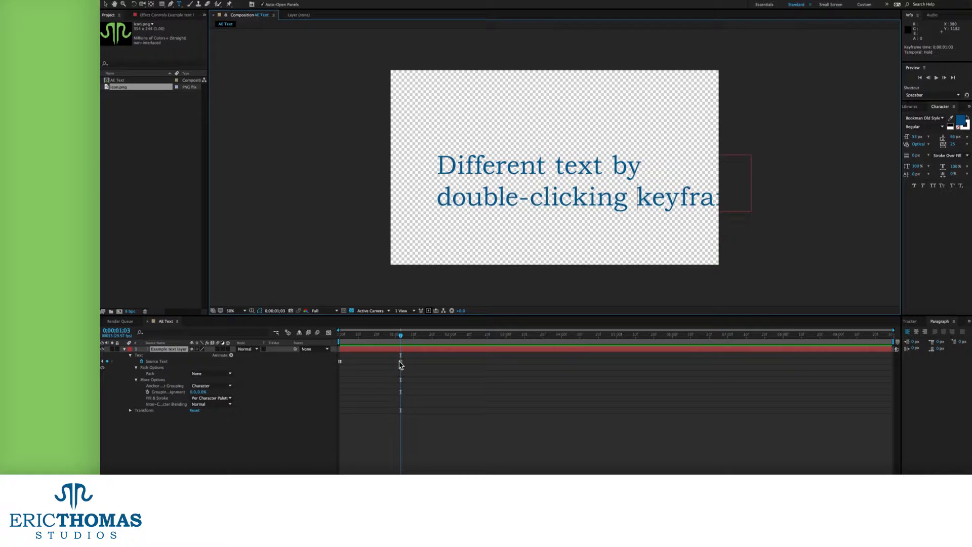
pyautogui.write('me')
pyautogui.click(400, 362)
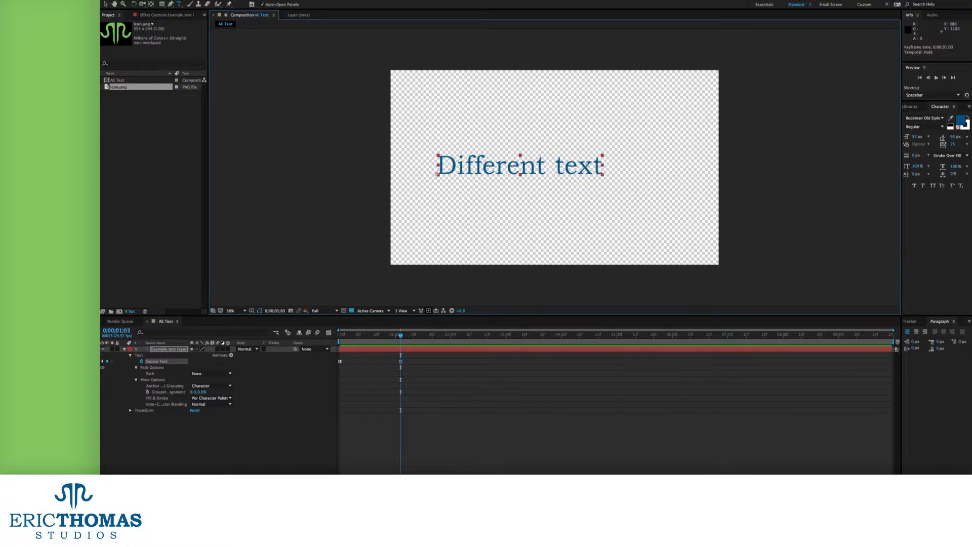
# Return to the start and preview the text change twice
pyautogui.moveTo(359, 337); pyautogui.dragTo(330, 338)
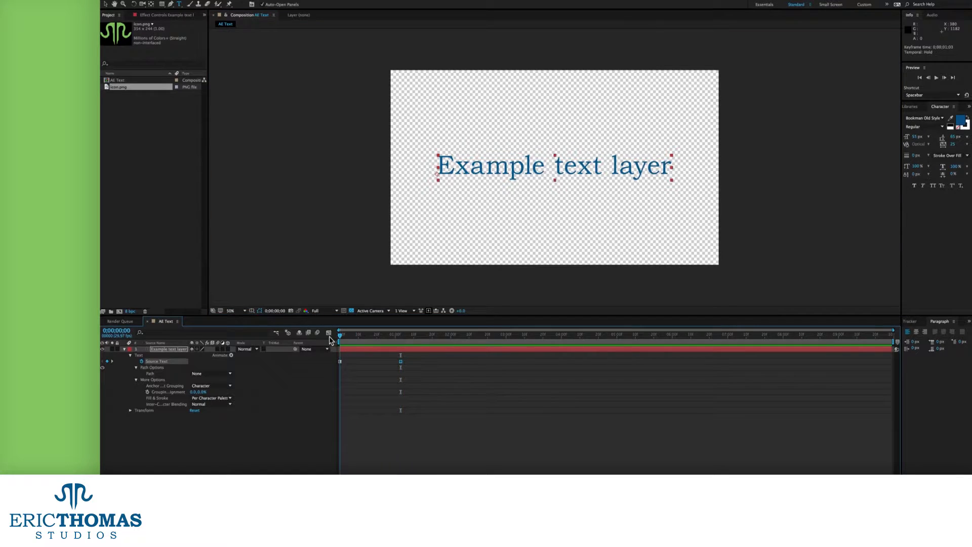
pyautogui.click(397, 390)
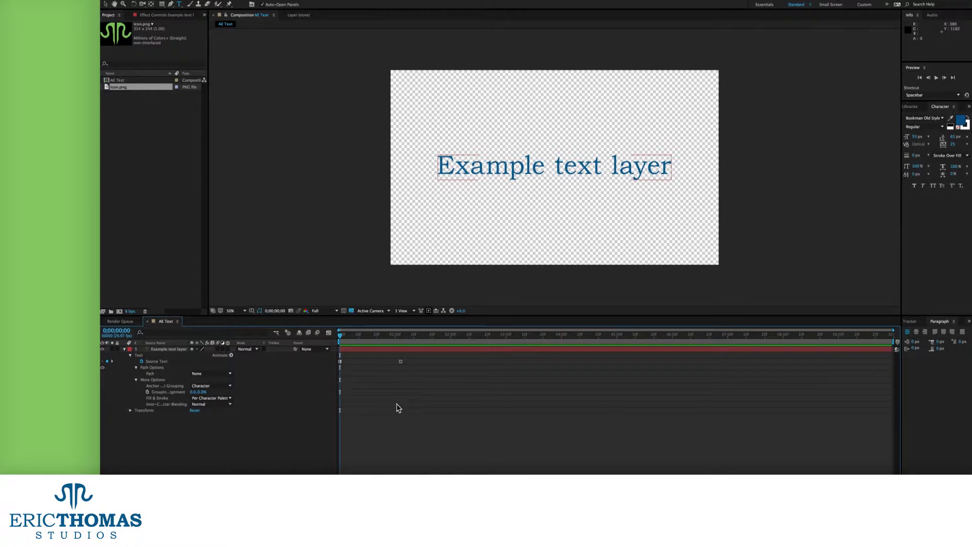
pyautogui.press('space')
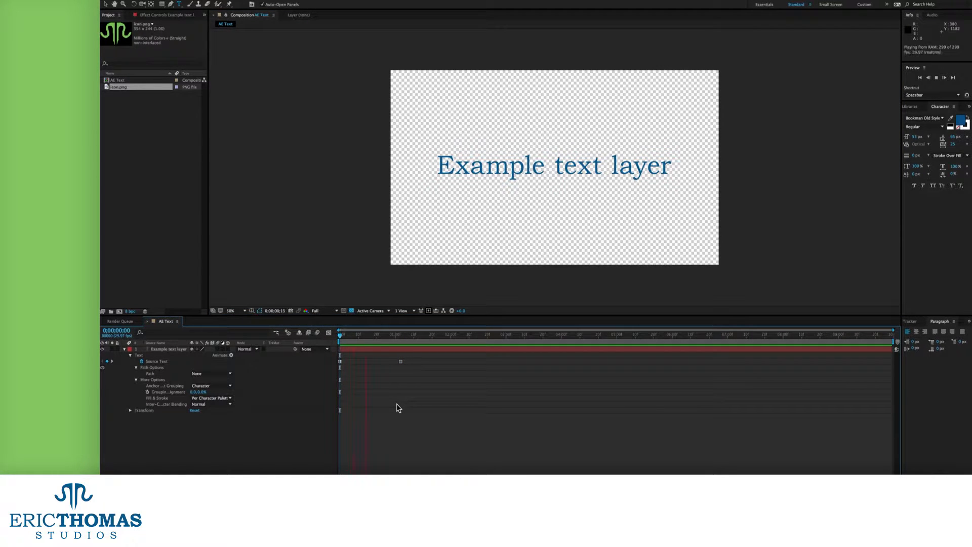
pyautogui.press('space')
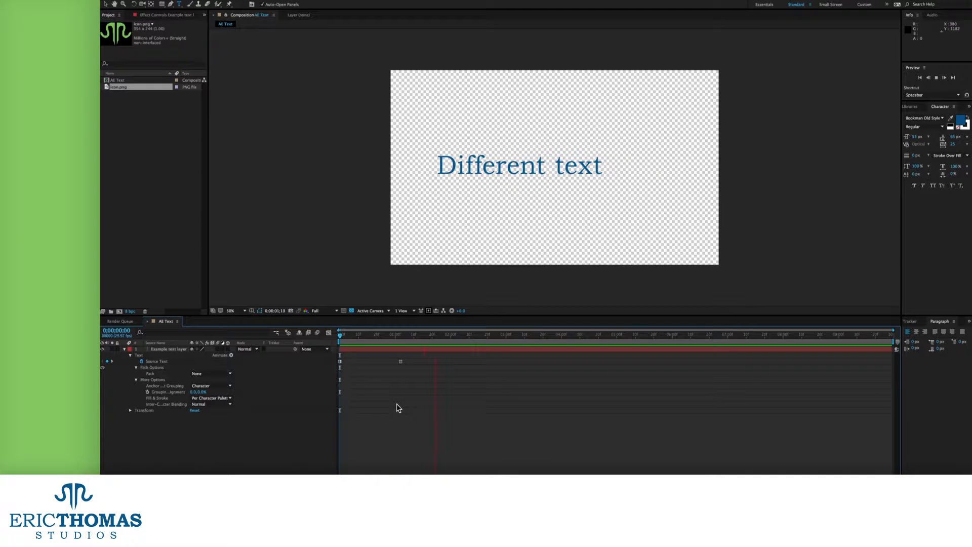
pyautogui.press('space')
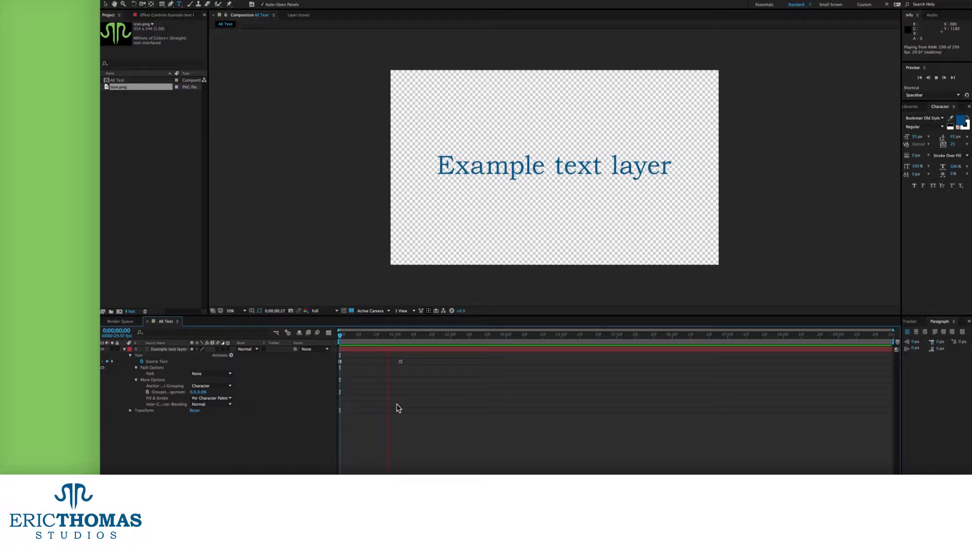
pyautogui.press('space')
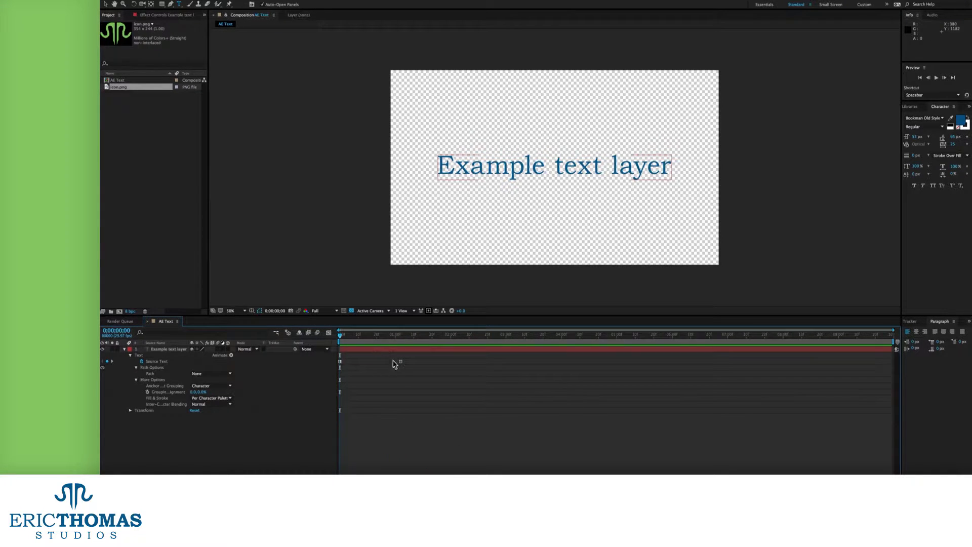
# Check the Path options, then draw an elliptical mask over the text as Mask 1
pyautogui.click(153, 361)
pyautogui.click(217, 374)
pyautogui.click(237, 373)
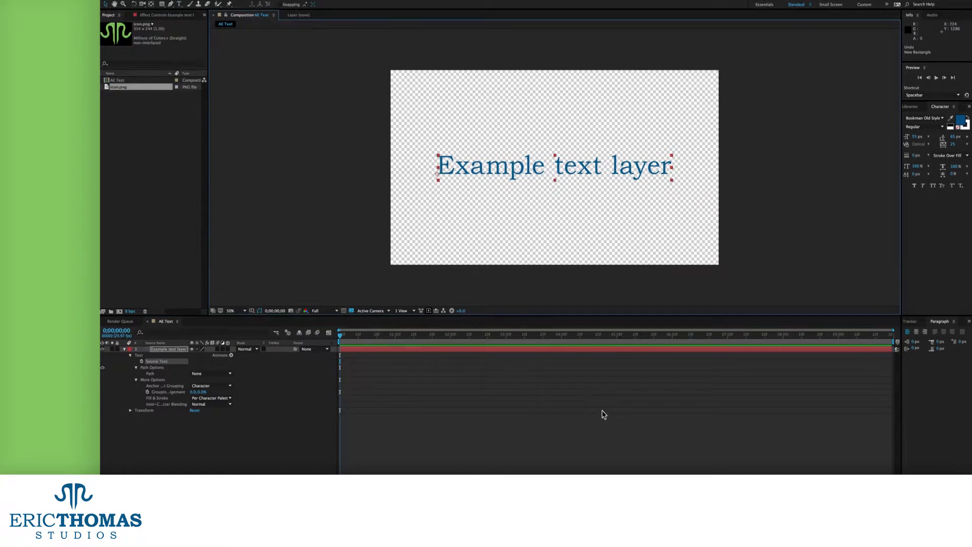
pyautogui.moveTo(165, 5); pyautogui.dragTo(186, 21)
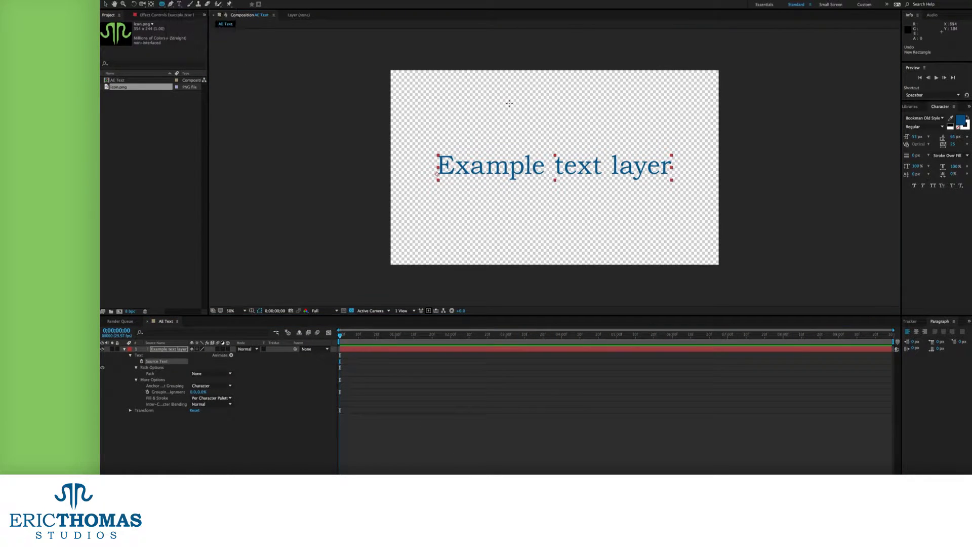
pyautogui.moveTo(499, 99); pyautogui.dragTo(553, 258)
# Draw a curved four-point Pen path on the text layer as Mask 2
pyautogui.click(171, 4)
pyautogui.moveTo(454, 103); pyautogui.dragTo(424, 135)
pyautogui.moveTo(545, 161); pyautogui.dragTo(545, 73)
pyautogui.moveTo(668, 107)
pyautogui.mouseDown()
pyautogui.moveTo(864, 120)
pyautogui.moveTo(853, 230)
pyautogui.mouseUp()
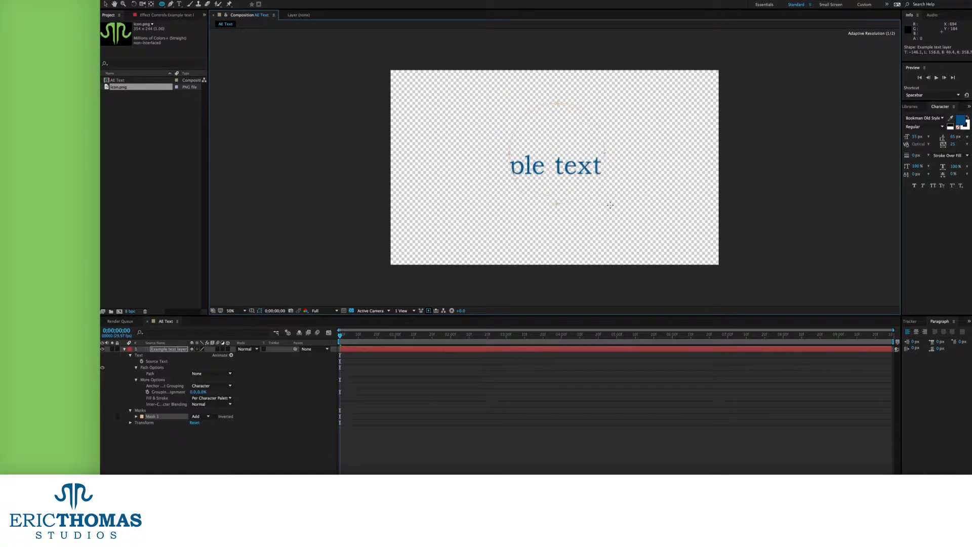
pyautogui.moveTo(625, 219); pyautogui.dragTo(626, 224)
pyautogui.click(106, 4)
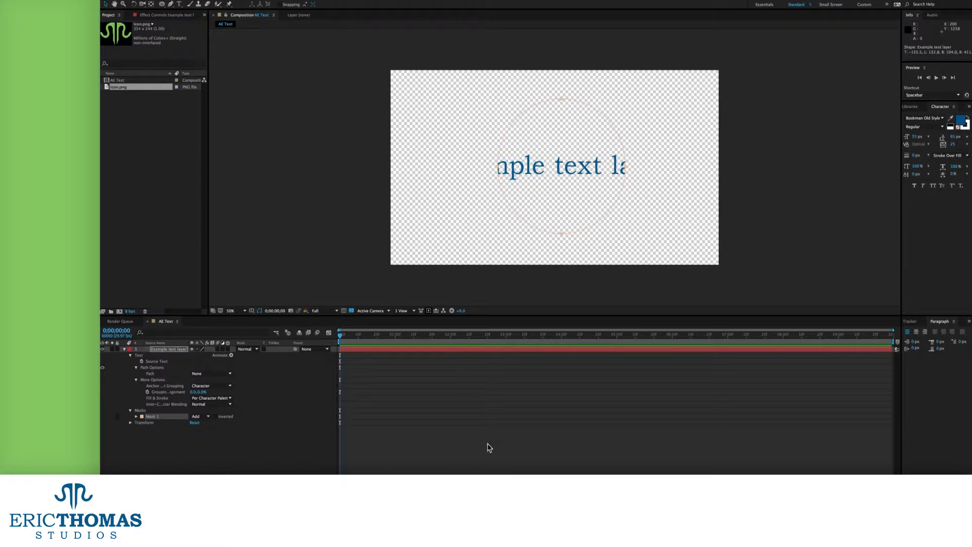
pyautogui.hotkey('ctrl', 'v')
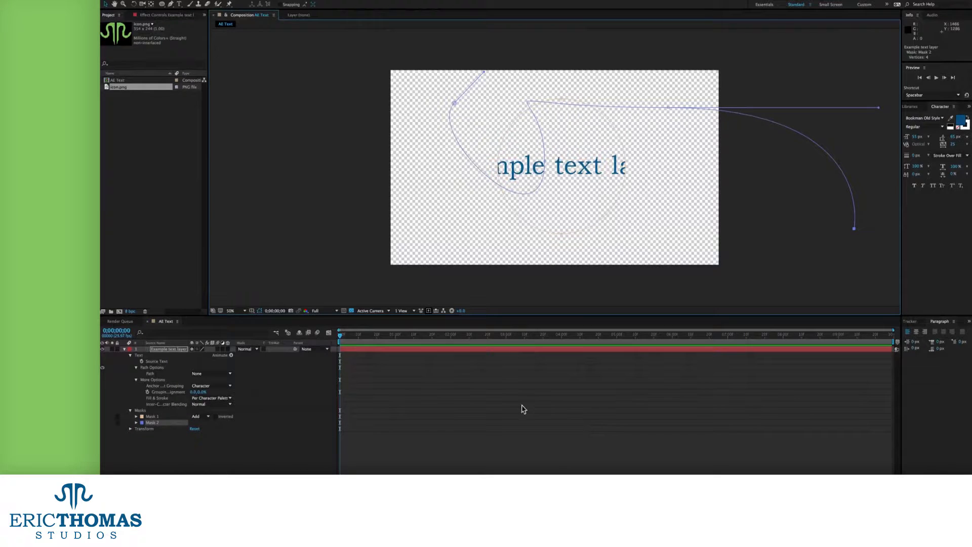
# Set the text's Path to Mask 1 and turn Reverse Path on
pyautogui.click(217, 374)
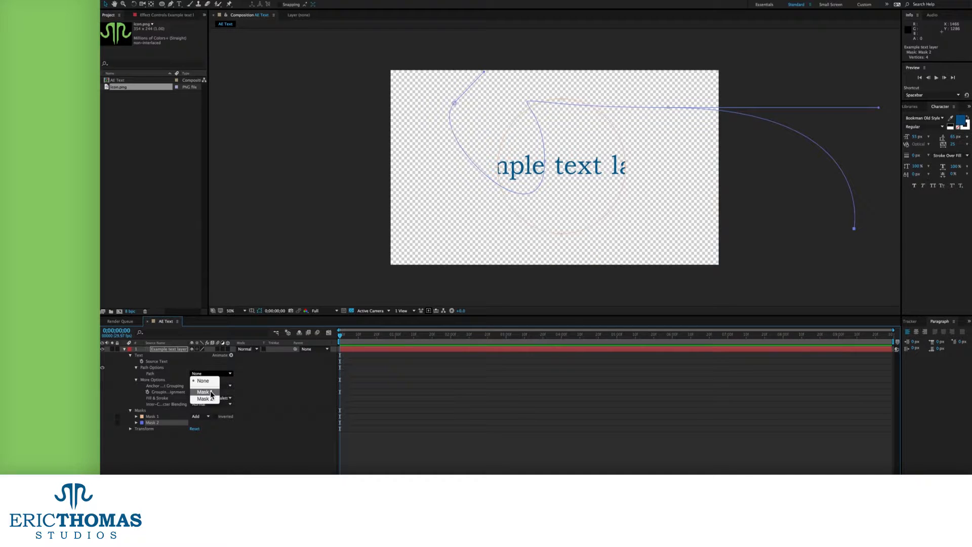
pyautogui.click(210, 392)
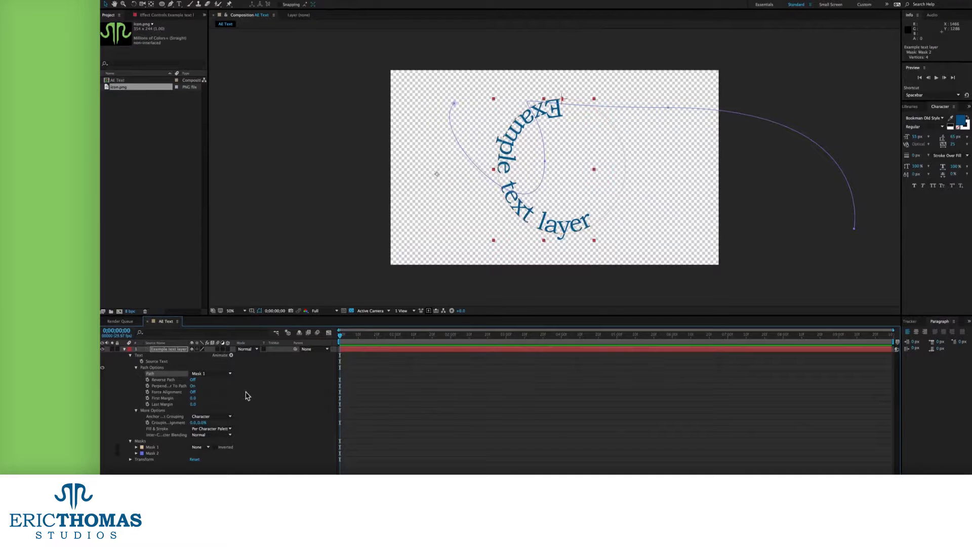
pyautogui.click(193, 379)
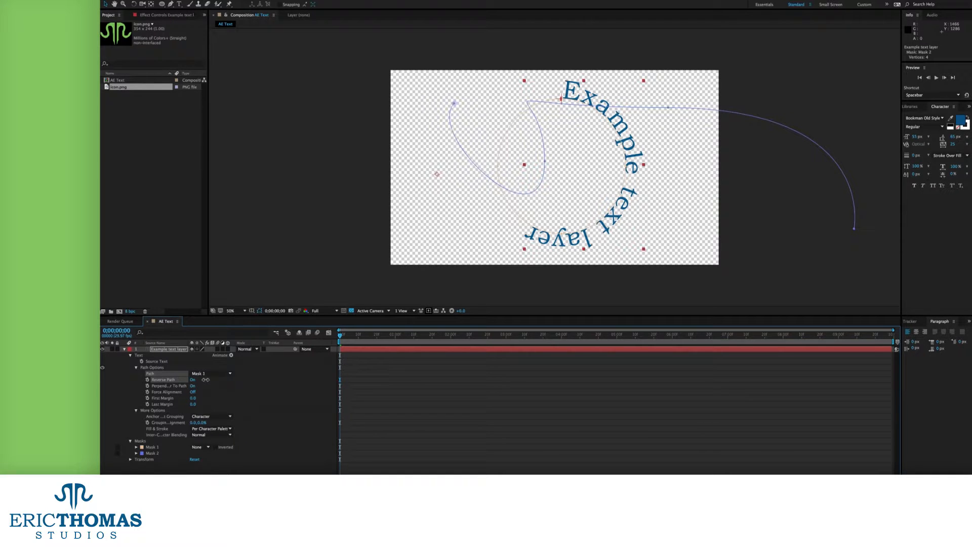
pyautogui.click(193, 379)
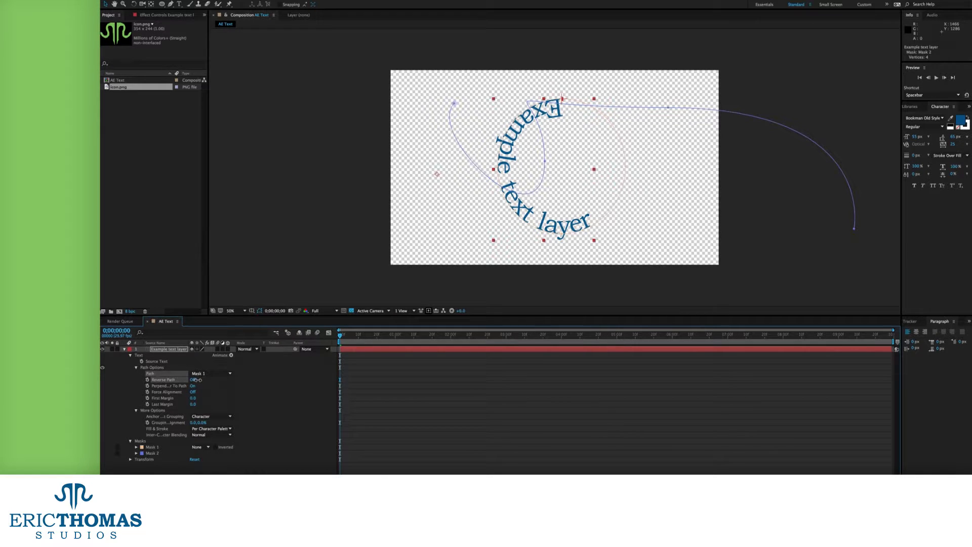
pyautogui.click(195, 379)
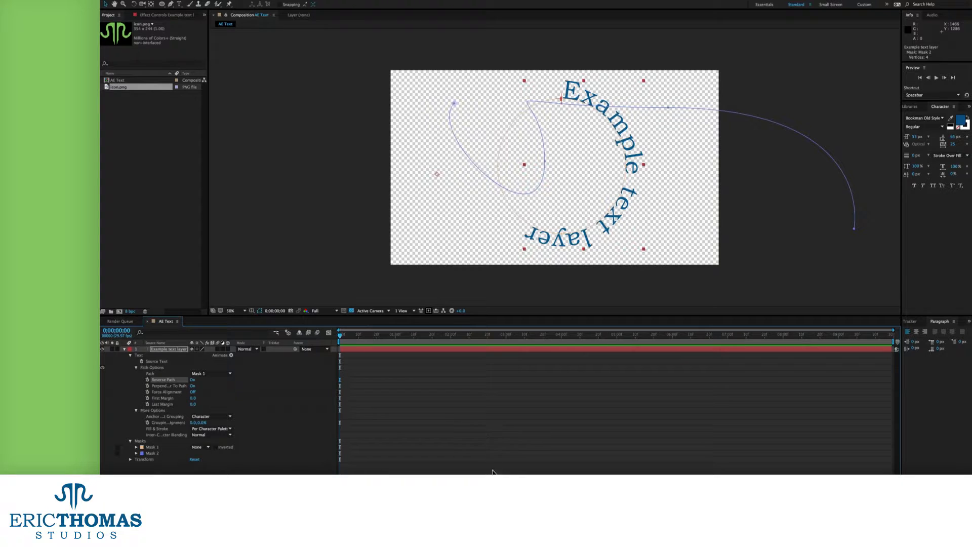
# Turn on Perpendicular To Path and Force Alignment to spread letters evenly around the circle
pyautogui.click(192, 386)
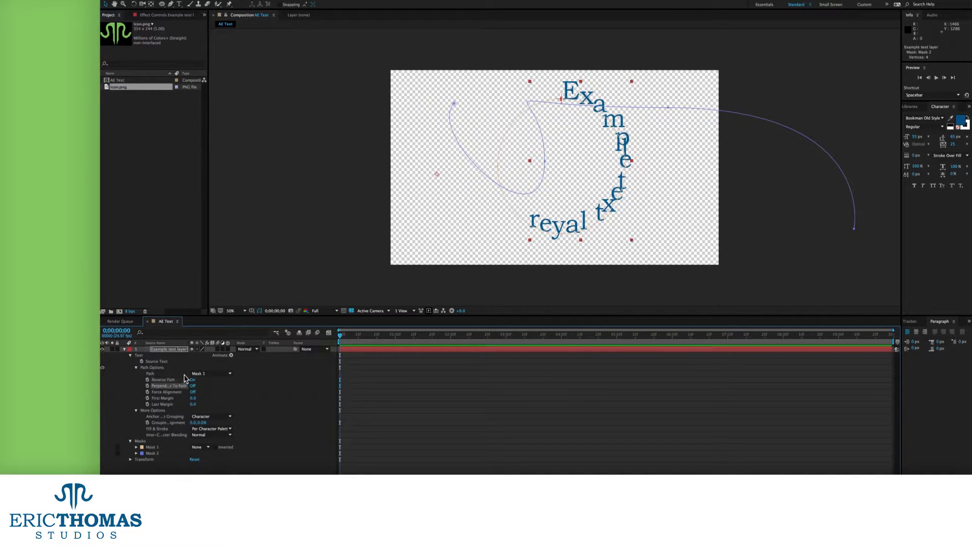
pyautogui.click(192, 380)
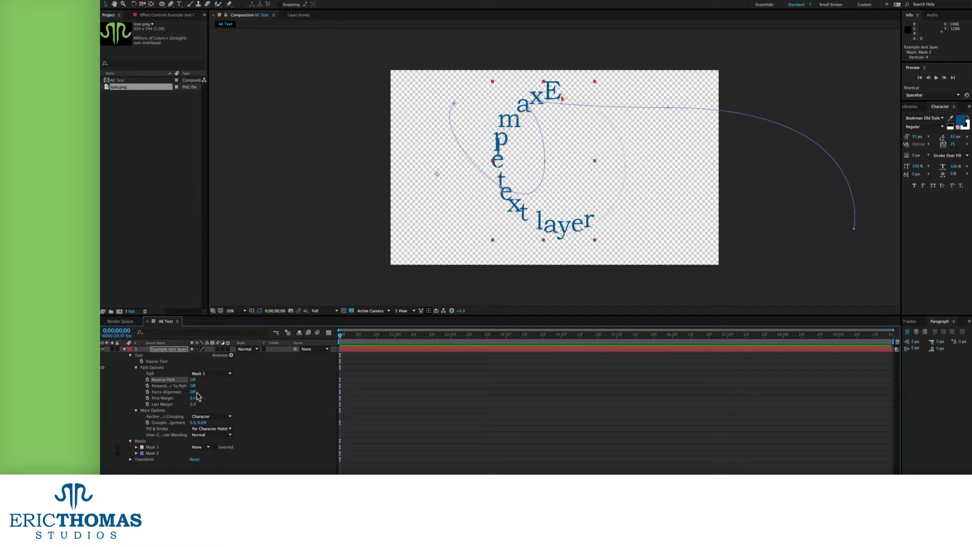
pyautogui.click(193, 386)
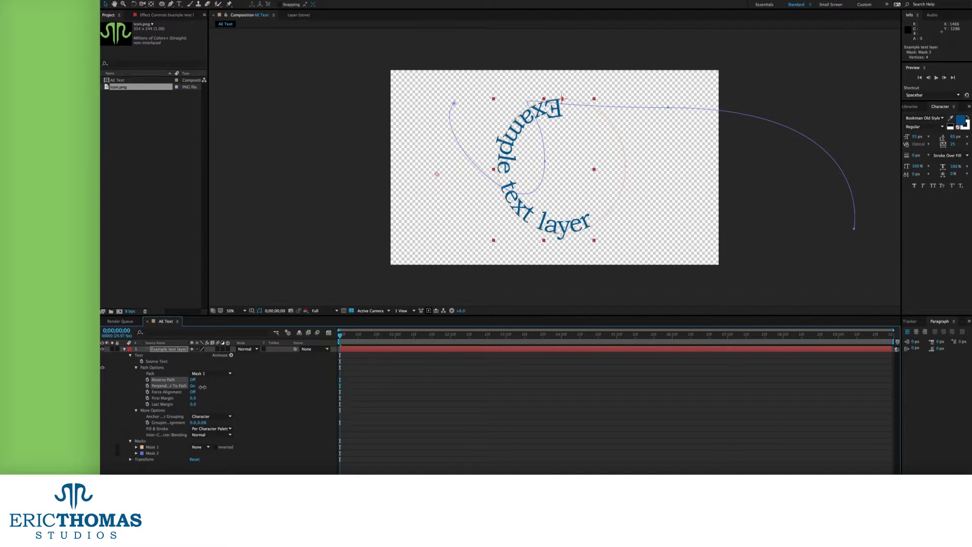
pyautogui.click(192, 380)
pyautogui.click(192, 385)
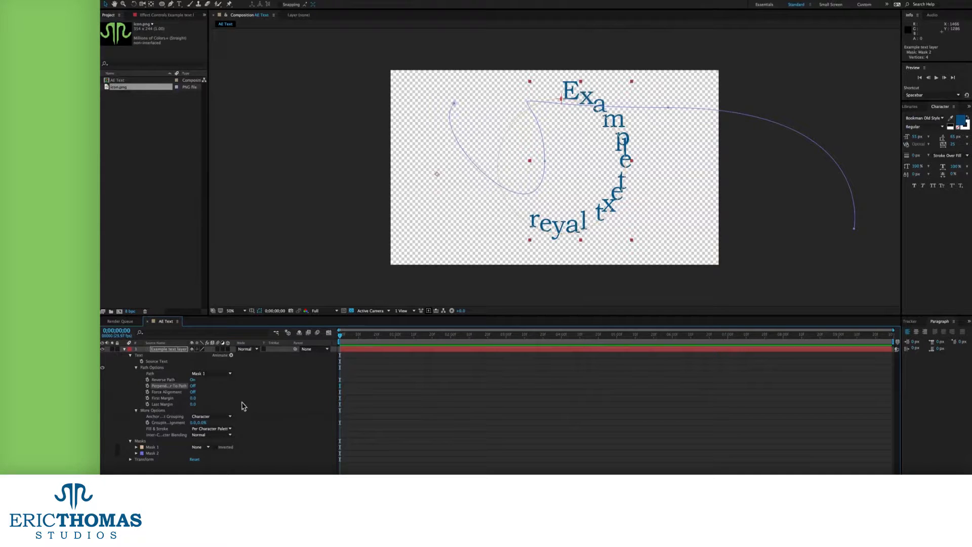
pyautogui.click(193, 392)
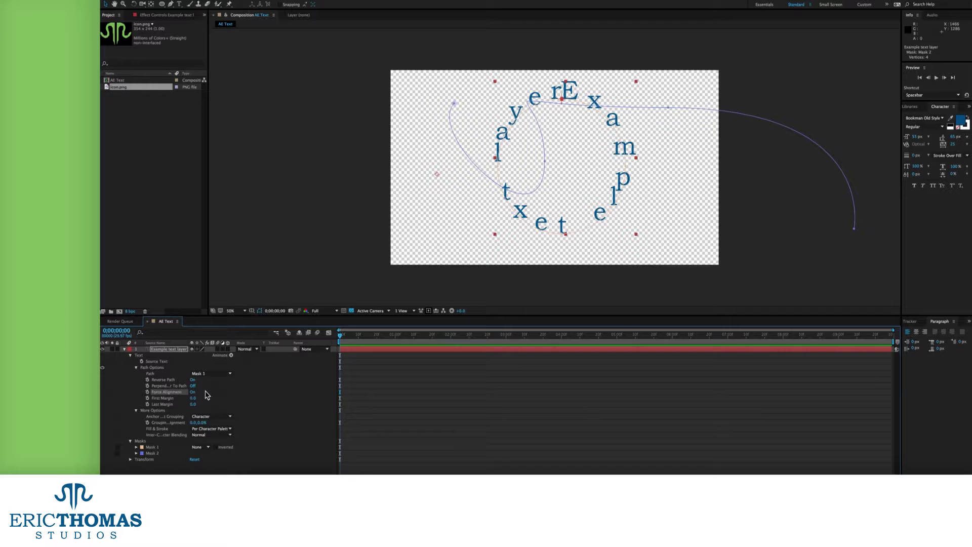
pyautogui.click(193, 386)
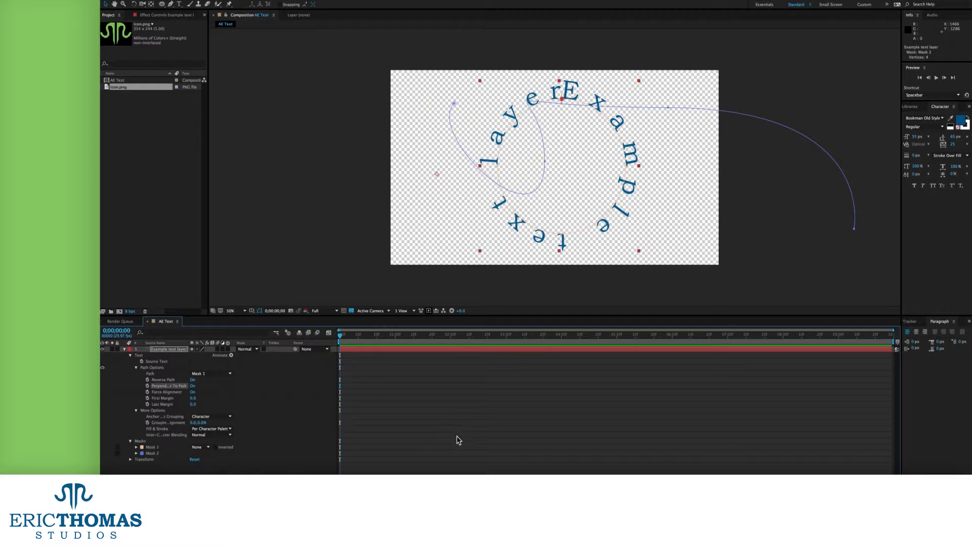
# Slide the text along the circle with First Margin, then set it back to 0
pyautogui.moveTo(194, 402)
pyautogui.mouseDown()
pyautogui.moveTo(318, 404)
pyautogui.moveTo(138, 426)
pyautogui.moveTo(229, 428)
pyautogui.moveTo(261, 401)
pyautogui.moveTo(469, 400)
pyautogui.moveTo(27, 428)
pyautogui.moveTo(203, 417)
pyautogui.mouseUp()
pyautogui.click(194, 399)
pyautogui.write('0')
pyautogui.press('Return')
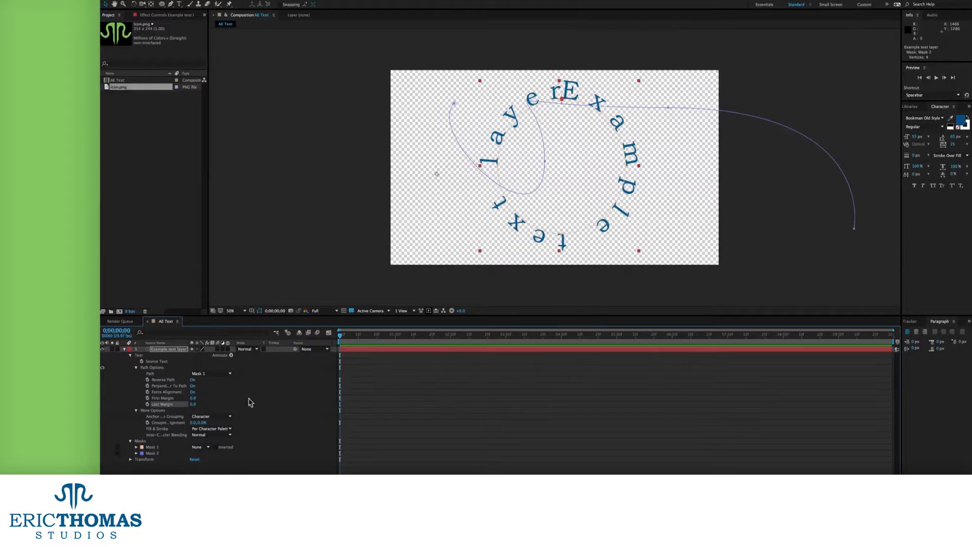
# Cycle the path text's Anchor Point Grouping through Word, Line and All, then back to Character
pyautogui.click(203, 417)
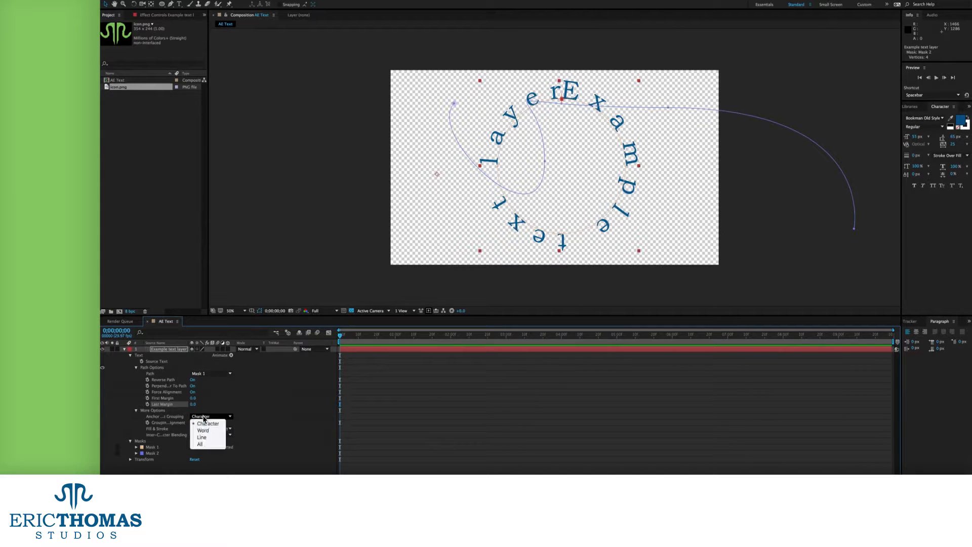
pyautogui.click(205, 431)
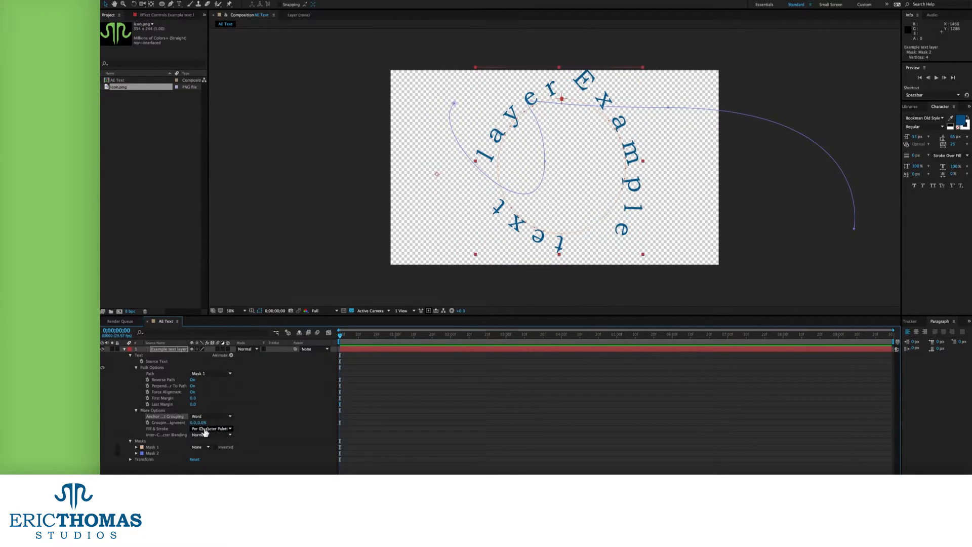
pyautogui.click(209, 417)
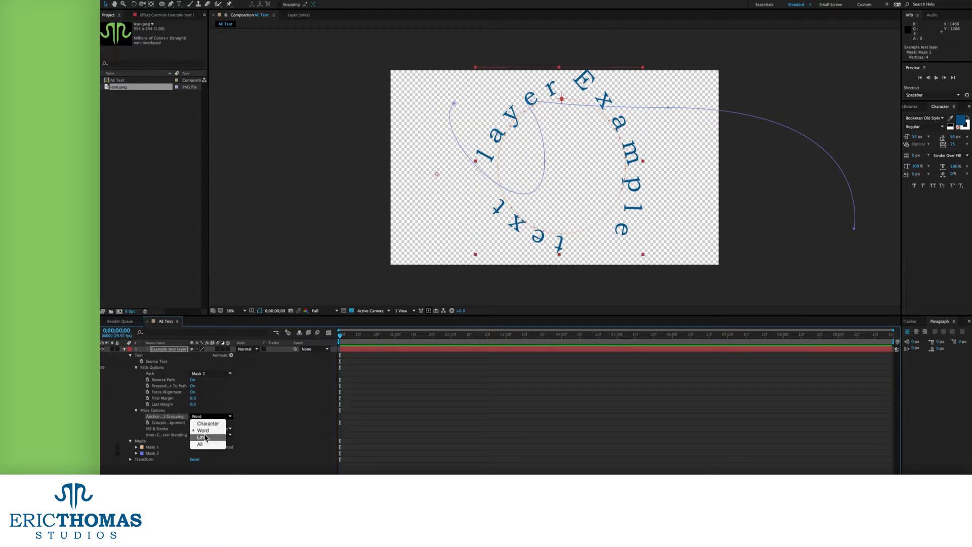
pyautogui.click(202, 437)
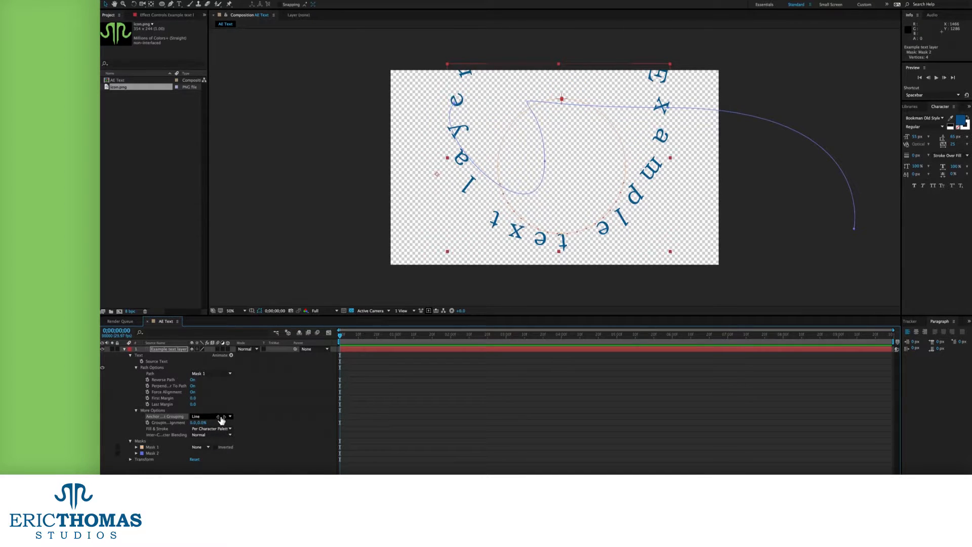
pyautogui.click(221, 420)
pyautogui.click(213, 443)
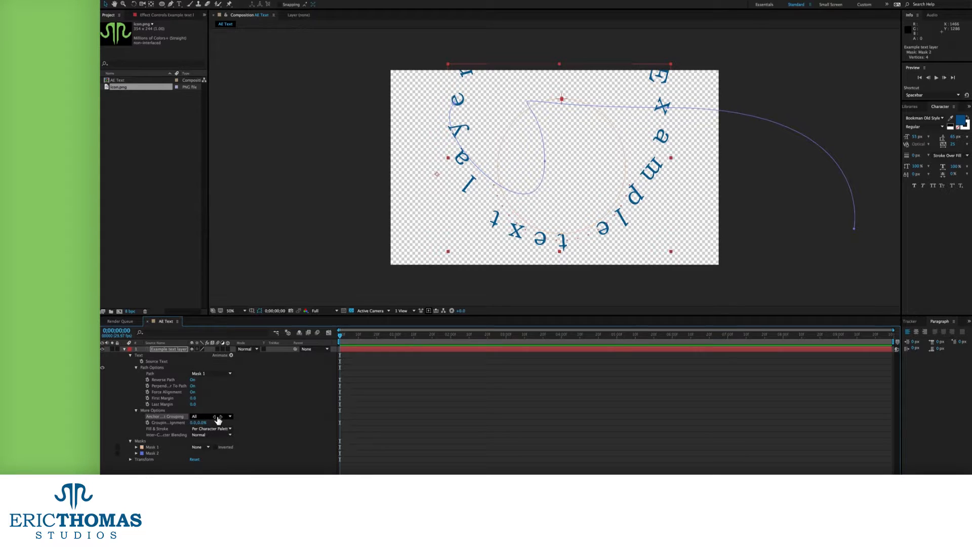
pyautogui.click(219, 420)
pyautogui.click(202, 425)
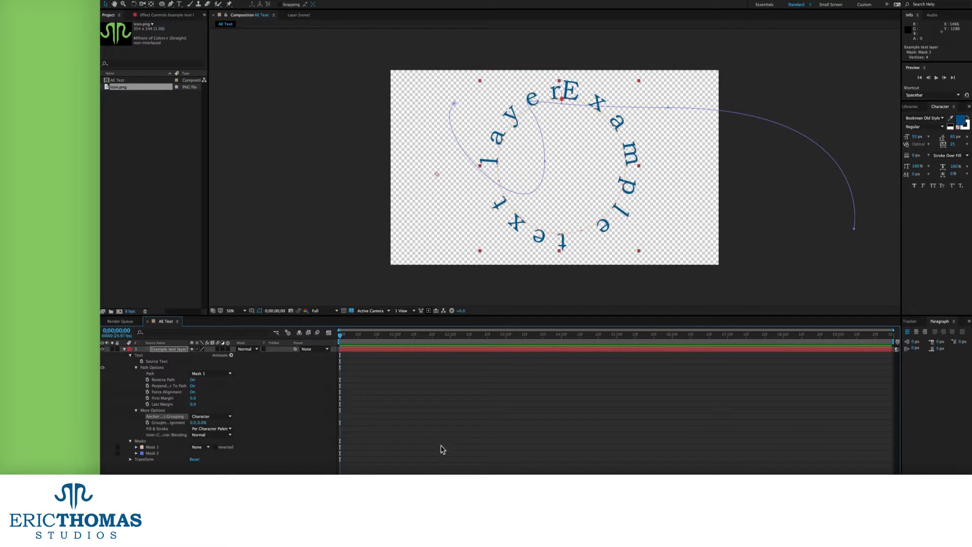
# Add a 49 px stroke and cycle Fill & Stroke order, ending on All Fills Over All Strokes
pyautogui.moveTo(914, 156)
pyautogui.mouseDown()
pyautogui.moveTo(933, 148)
pyautogui.moveTo(922, 149)
pyautogui.mouseUp()
pyautogui.click(217, 428)
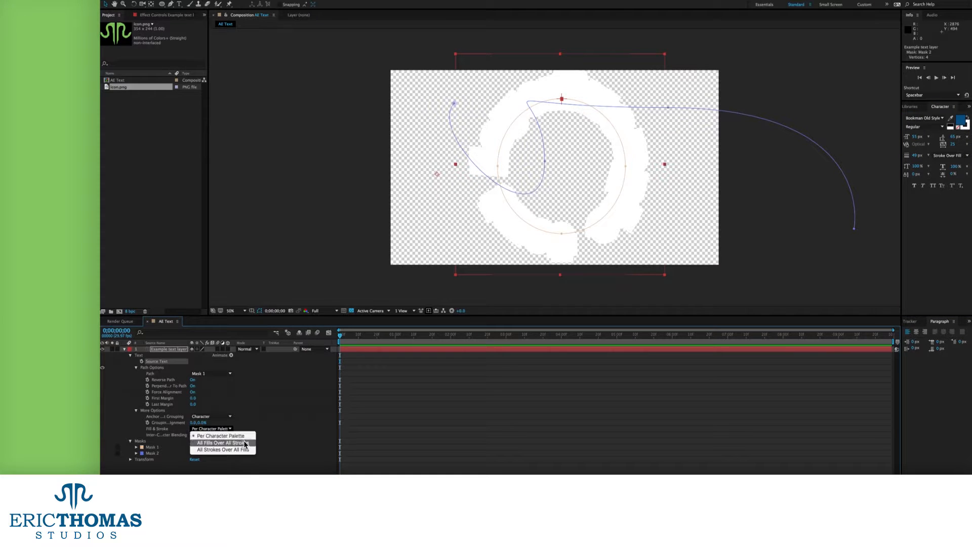
pyautogui.click(246, 445)
pyautogui.click(229, 429)
pyautogui.click(214, 438)
pyautogui.click(214, 429)
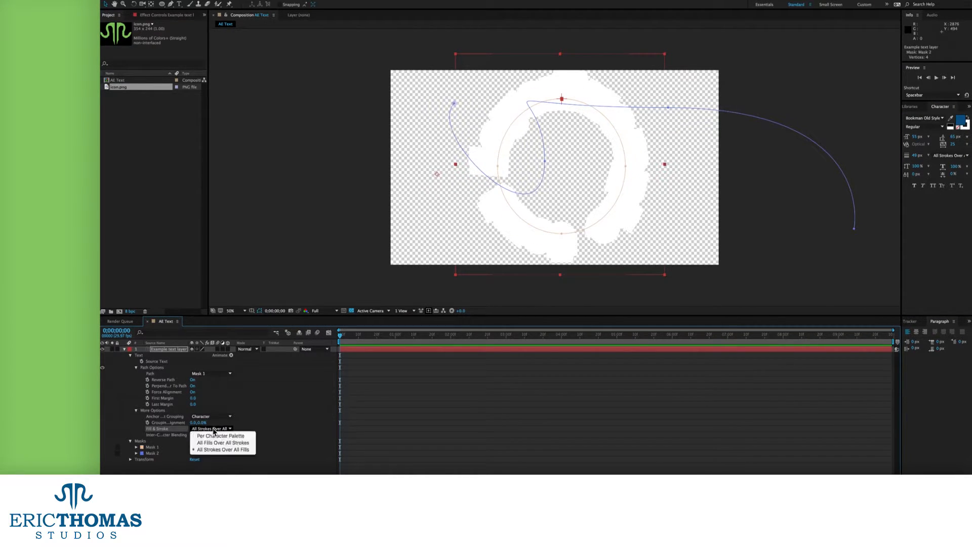
pyautogui.click(213, 434)
pyautogui.click(214, 429)
pyautogui.click(214, 439)
# Use Overlay inter-character blending at about 151 px, recycling fill/stroke order back to All Fills Over All Strokes
pyautogui.click(214, 435)
pyautogui.click(220, 390)
pyautogui.moveTo(916, 137)
pyautogui.mouseDown()
pyautogui.moveTo(957, 137)
pyautogui.moveTo(911, 155)
pyautogui.mouseUp()
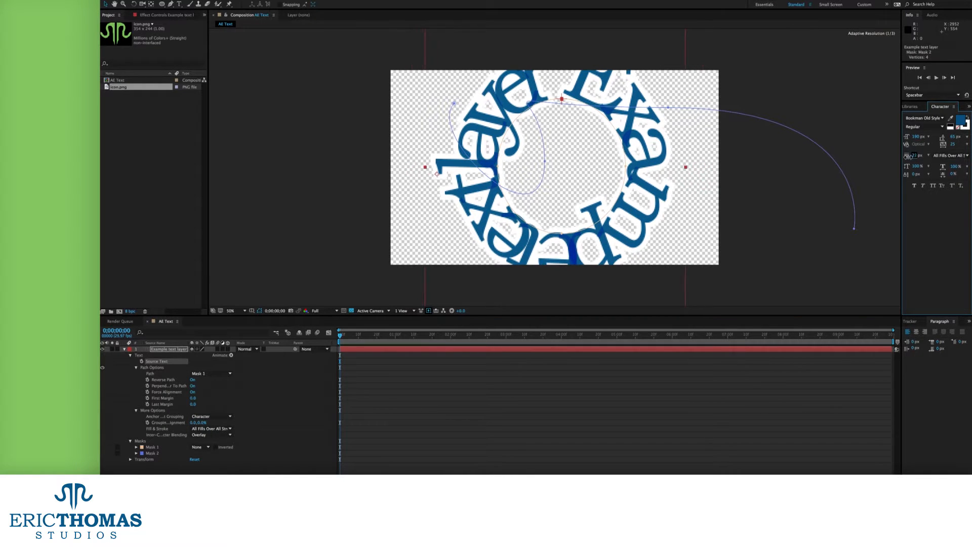
pyautogui.click(216, 430)
pyautogui.click(217, 433)
pyautogui.click(218, 430)
pyautogui.click(221, 433)
pyautogui.click(222, 430)
pyautogui.click(223, 428)
pyautogui.click(225, 429)
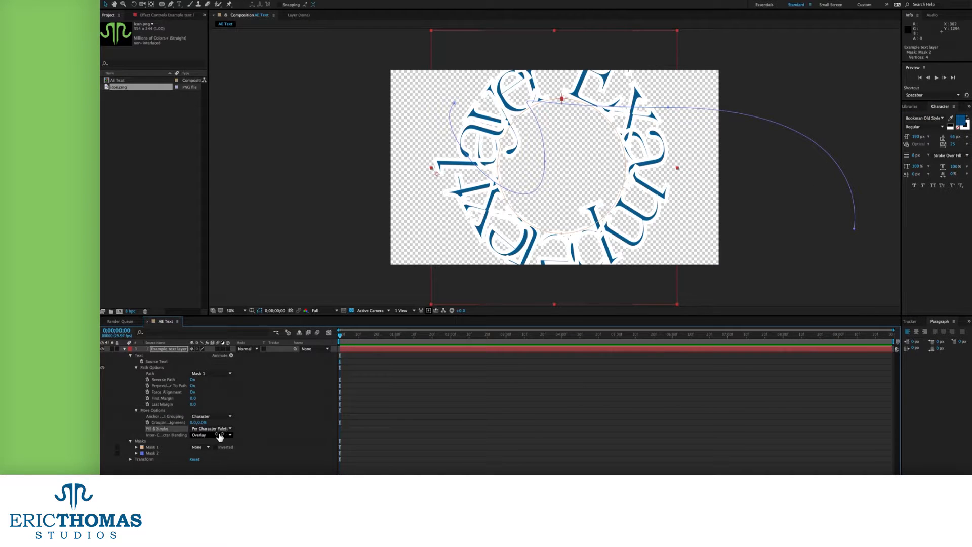
pyautogui.click(223, 428)
pyautogui.click(221, 435)
# Try Pin Light then Difference blending, undo an oversized font change, and thin the stroke to 4 px
pyautogui.click(217, 436)
pyautogui.click(216, 423)
pyautogui.click(213, 435)
pyautogui.click(208, 441)
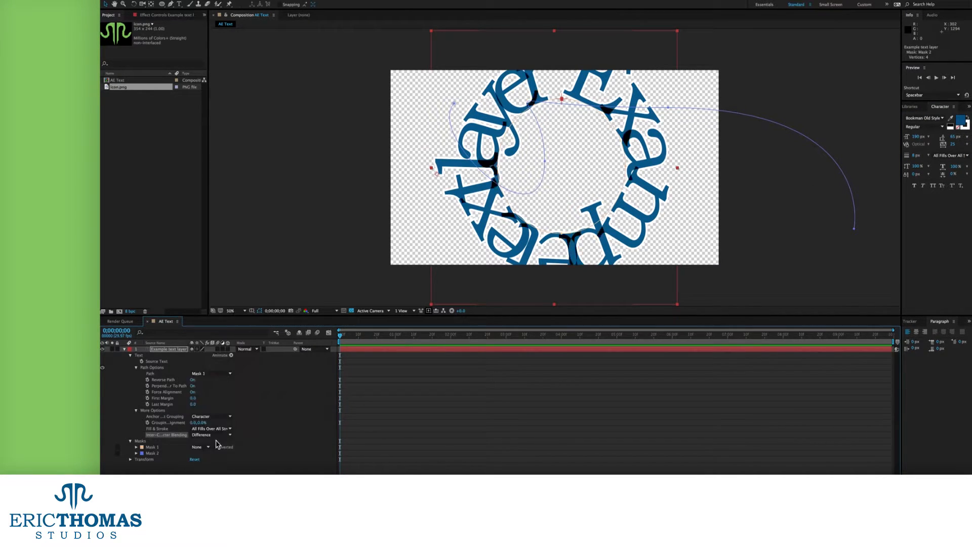
pyautogui.moveTo(915, 136); pyautogui.dragTo(911, 137)
pyautogui.moveTo(968, 117); pyautogui.dragTo(971, 122)
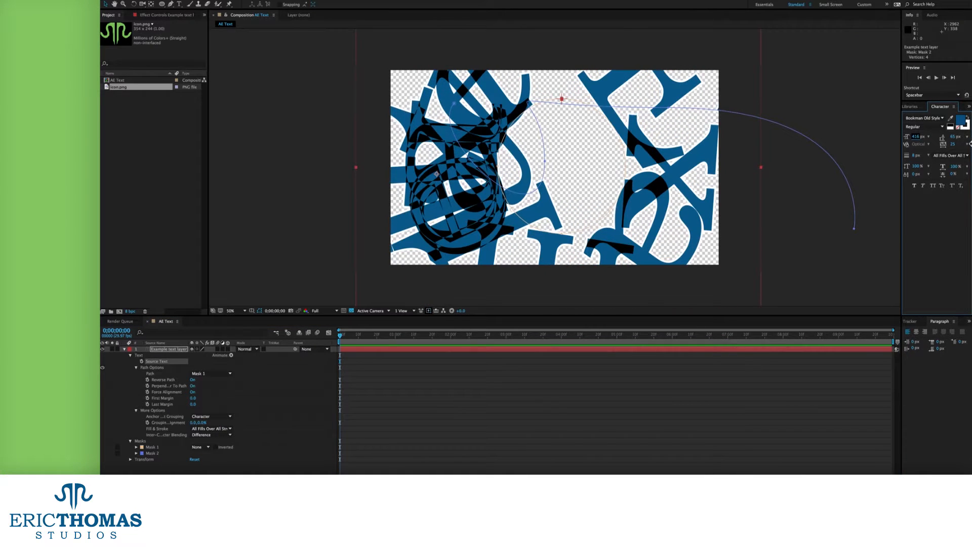
pyautogui.press('super+z')
pyautogui.moveTo(919, 157); pyautogui.dragTo(891, 167)
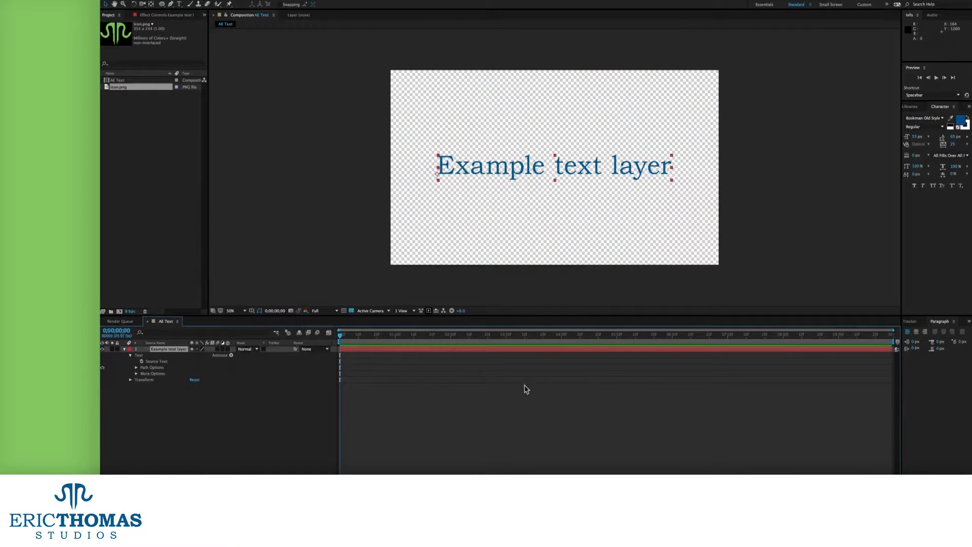
# Enable Per-character 3D on the Example text layer from the Animate menu
pyautogui.click(232, 356)
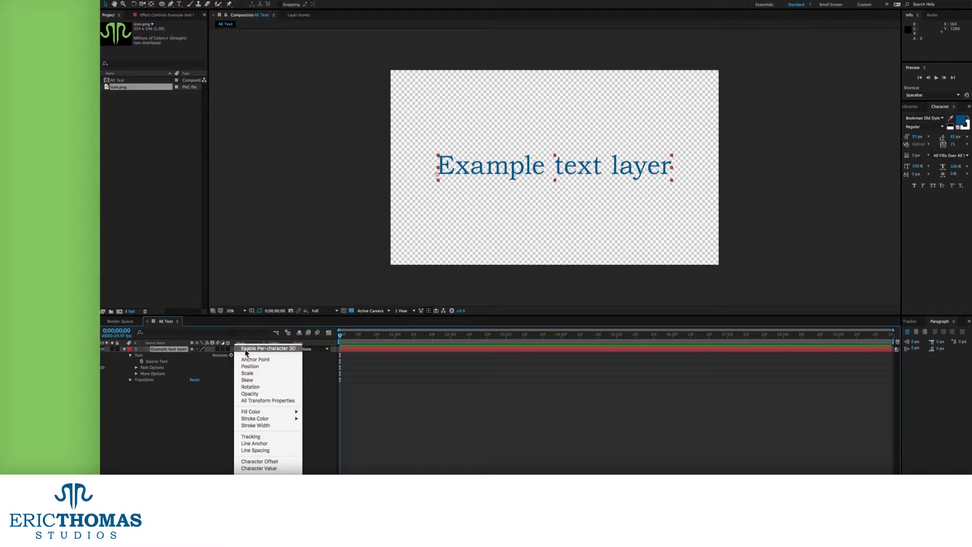
pyautogui.click(246, 351)
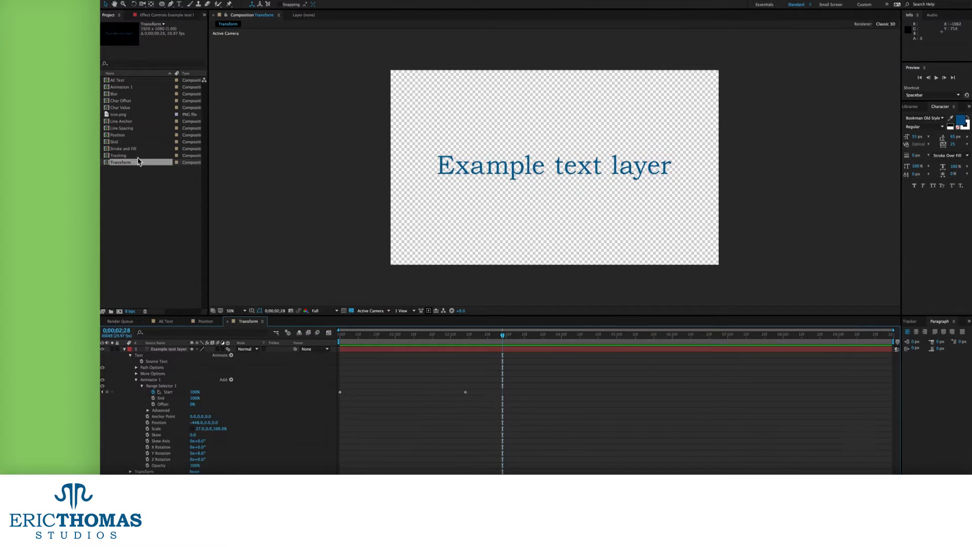
pyautogui.click(231, 355)
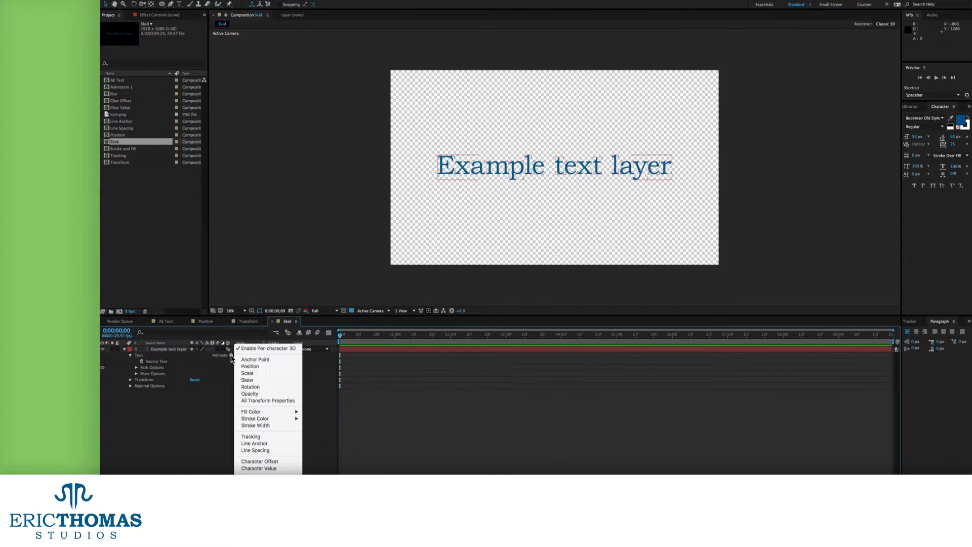
# In Skid, add a transform animator with 45 skew, keyframe range Start, and preview
pyautogui.click(243, 413)
pyautogui.moveTo(193, 411)
pyautogui.mouseDown()
pyautogui.moveTo(212, 411)
pyautogui.moveTo(204, 415)
pyautogui.mouseUp()
pyautogui.moveTo(204, 415); pyautogui.dragTo(205, 415)
pyautogui.click(142, 386)
pyautogui.click(154, 392)
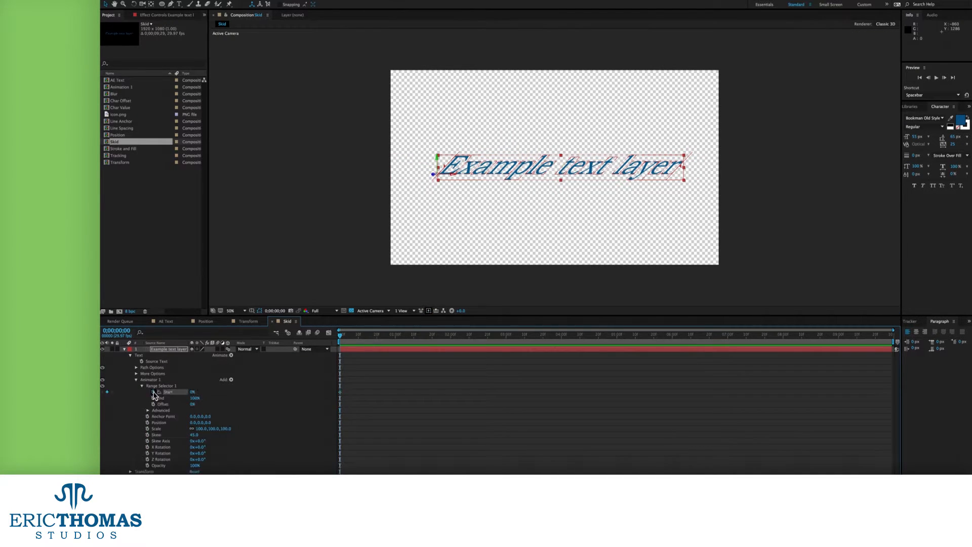
pyautogui.press('p')
pyautogui.click(142, 356)
pyautogui.press('u')
pyautogui.moveTo(198, 367)
pyautogui.mouseDown()
pyautogui.moveTo(136, 372)
pyautogui.moveTo(187, 371)
pyautogui.mouseUp()
pyautogui.press('space')
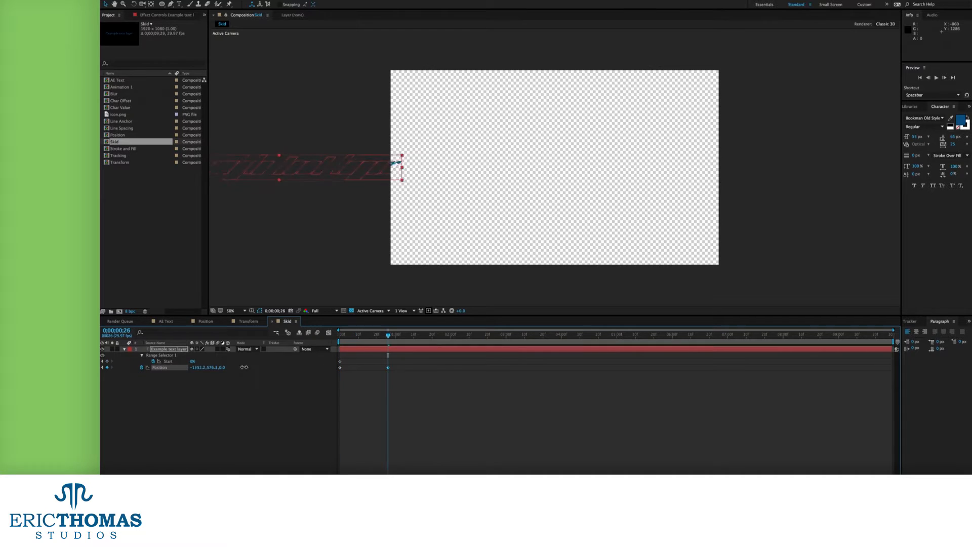
# Add a transform animator shifting characters left with 0 vertical scale, keyframing Start to 100% at 1;15
pyautogui.click(231, 355)
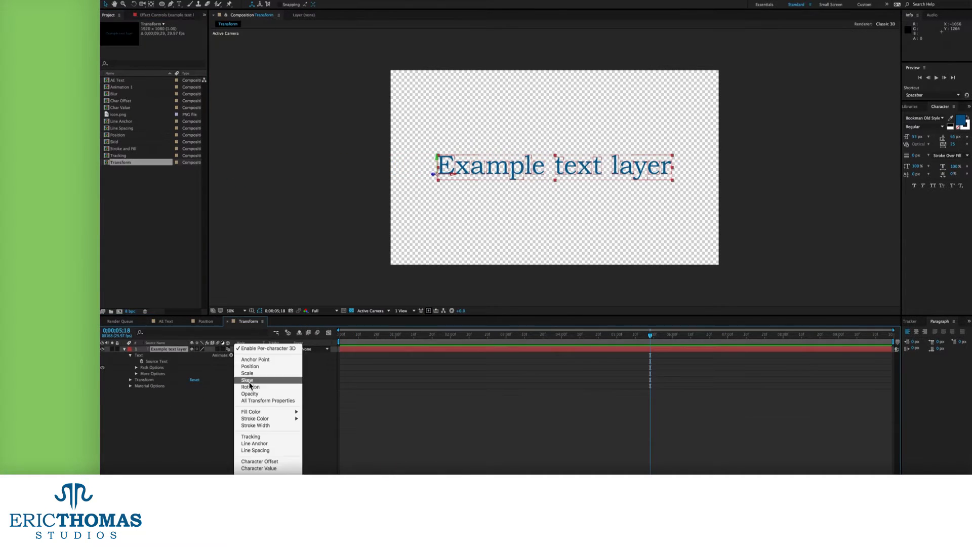
pyautogui.click(264, 411)
pyautogui.moveTo(200, 398); pyautogui.dragTo(175, 410)
pyautogui.click(341, 336)
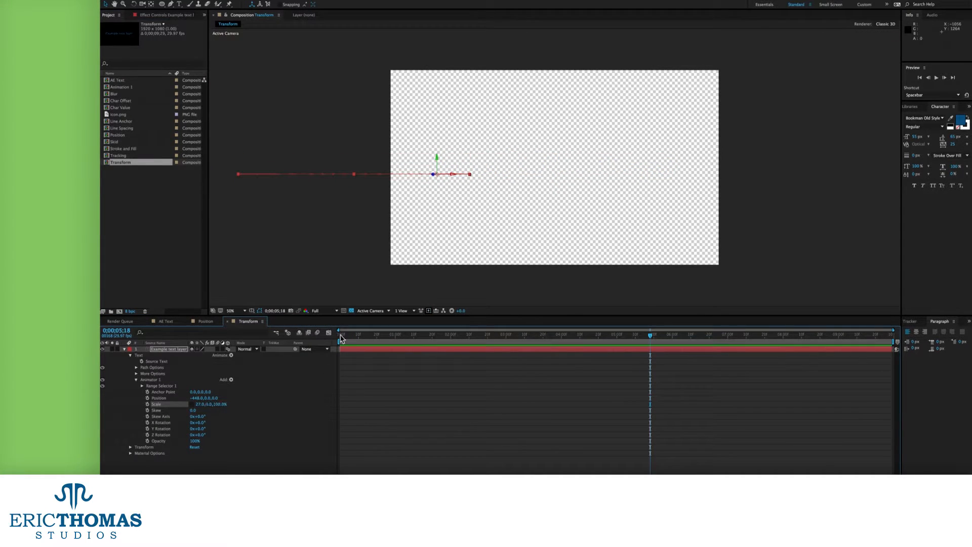
pyautogui.click(142, 386)
pyautogui.click(154, 392)
pyautogui.moveTo(341, 335); pyautogui.dragTo(423, 336)
pyautogui.moveTo(193, 392); pyautogui.dragTo(253, 390)
pyautogui.press('space')
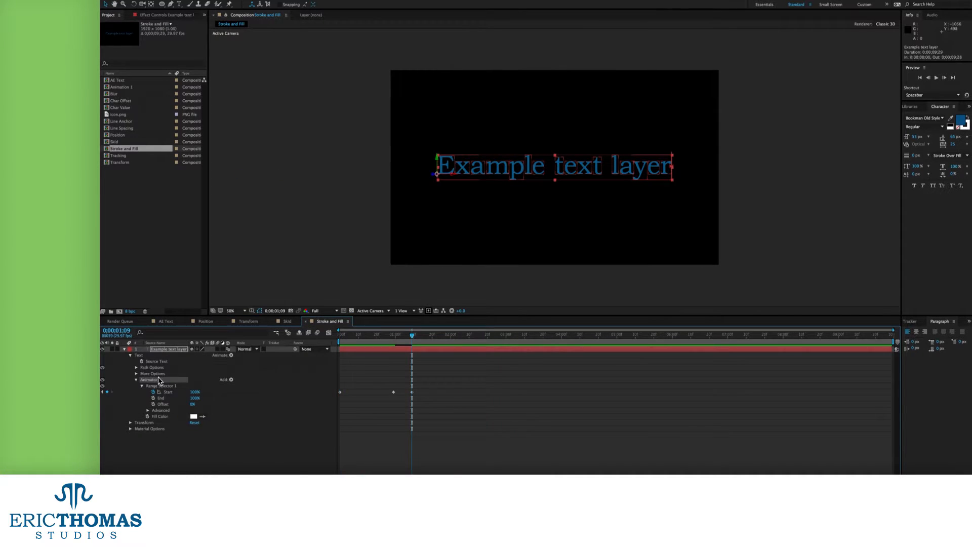
# Add an animated Stroke Color to the text and pick a new stroke colour
pyautogui.click(231, 355)
pyautogui.moveTo(278, 420)
pyautogui.click(314, 418)
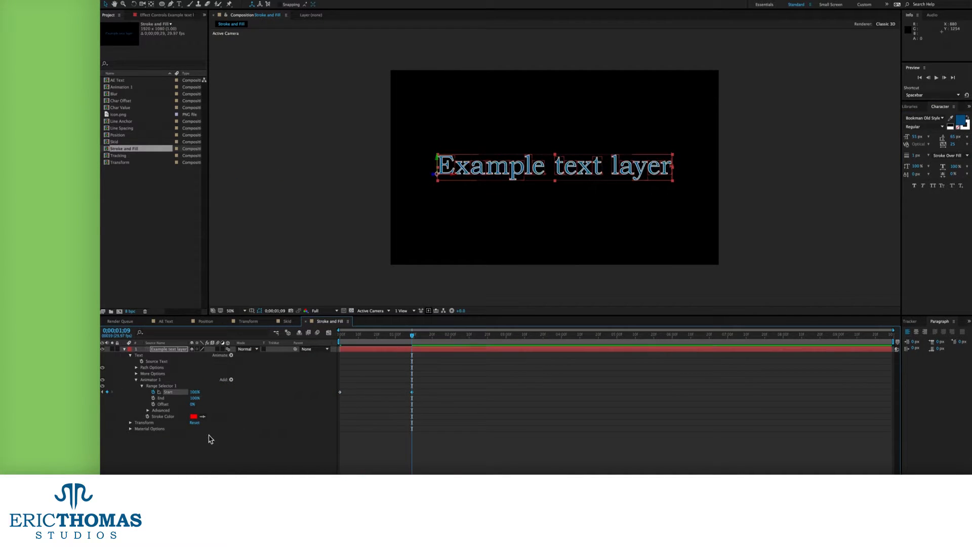
pyautogui.click(194, 416)
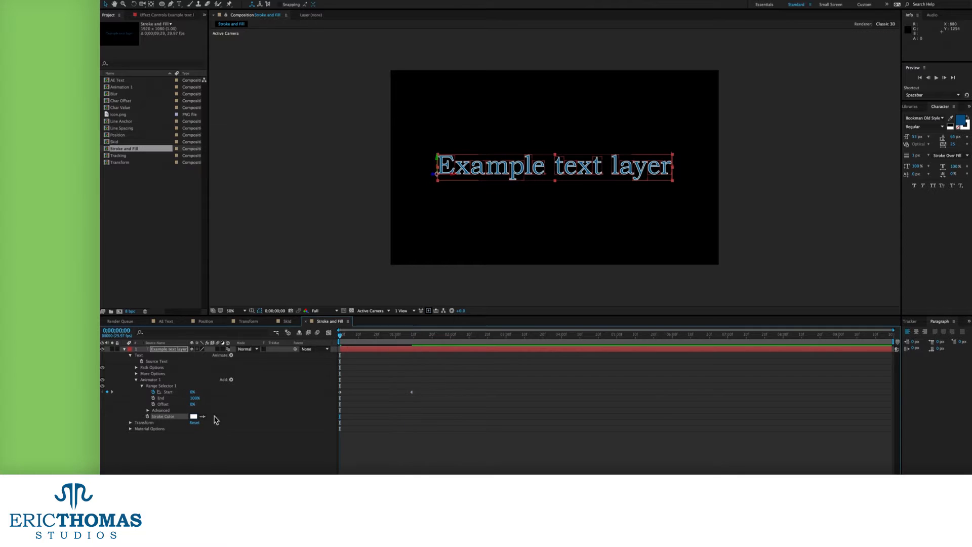
pyautogui.click(193, 416)
pyautogui.press('Return')
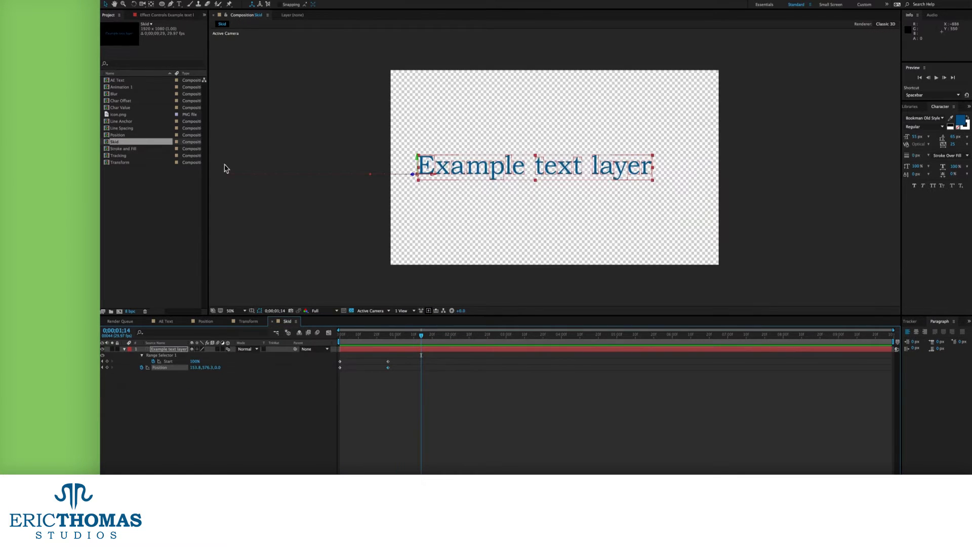
# In Stroke and Fill, add an RGB Fill Color animator set to ffffff
pyautogui.doubleClick(126, 149)
pyautogui.click(231, 355)
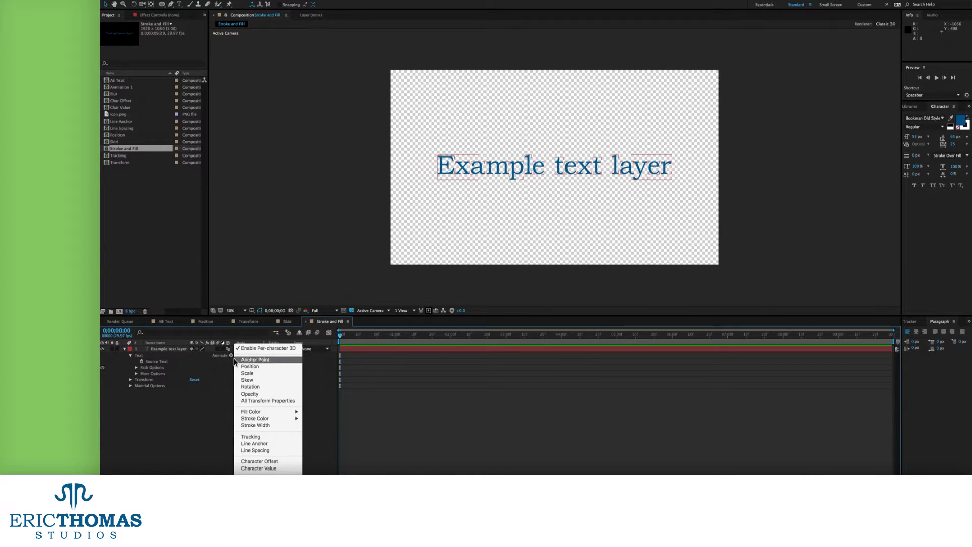
pyautogui.moveTo(273, 414)
pyautogui.click(317, 412)
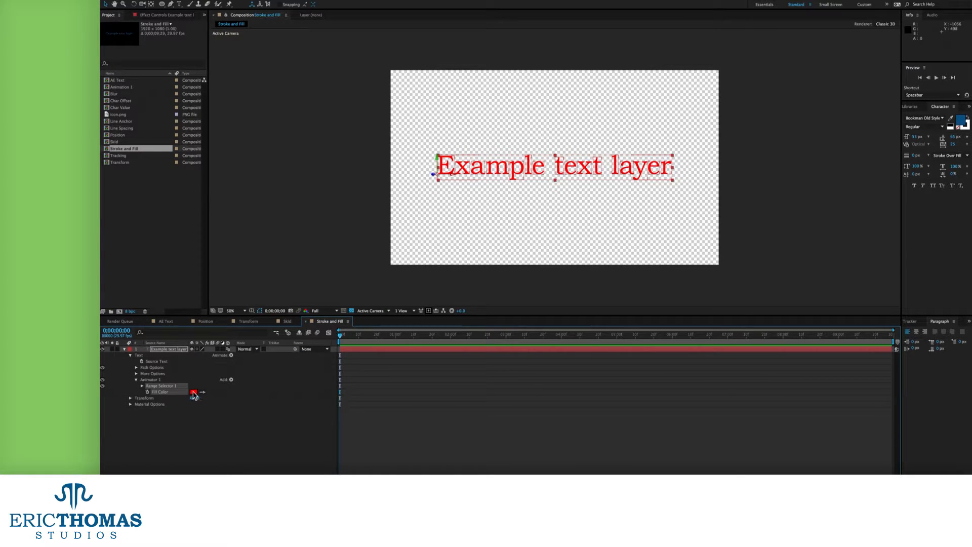
pyautogui.click(193, 393)
pyautogui.write('ffffff')
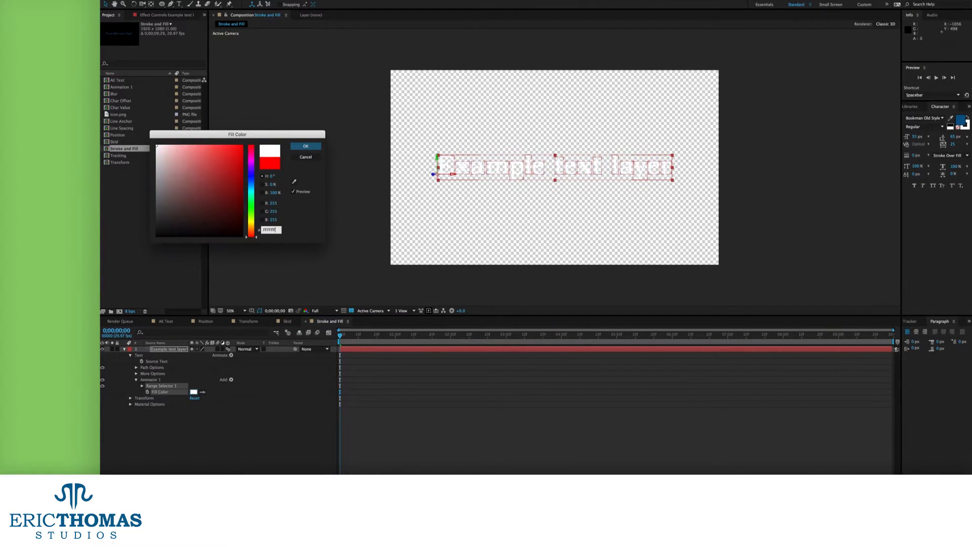
pyautogui.press('Return')
# On a black background, keyframe range Start 0% to 100% by frame 29 and preview the white-to-blue fill
pyautogui.click(351, 311)
pyautogui.click(259, 426)
pyautogui.click(143, 386)
pyautogui.click(153, 392)
pyautogui.moveTo(341, 336); pyautogui.dragTo(394, 337)
pyautogui.moveTo(190, 392); pyautogui.dragTo(273, 395)
pyautogui.click(357, 374)
pyautogui.press('Home')
pyautogui.press('space')
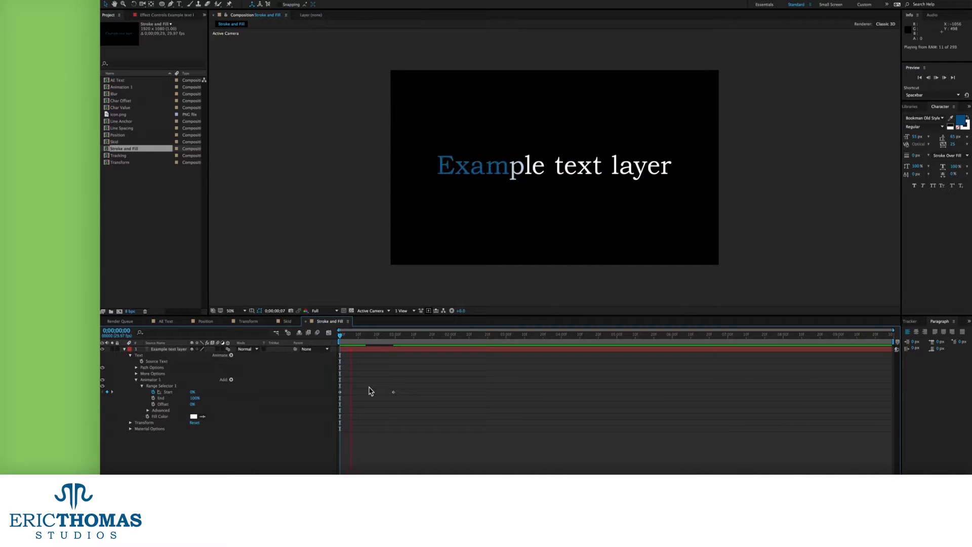
pyautogui.press('space')
# Reset Start to 100% and add an animated Stroke Width of 45
pyautogui.moveTo(194, 392); pyautogui.dragTo(202, 393)
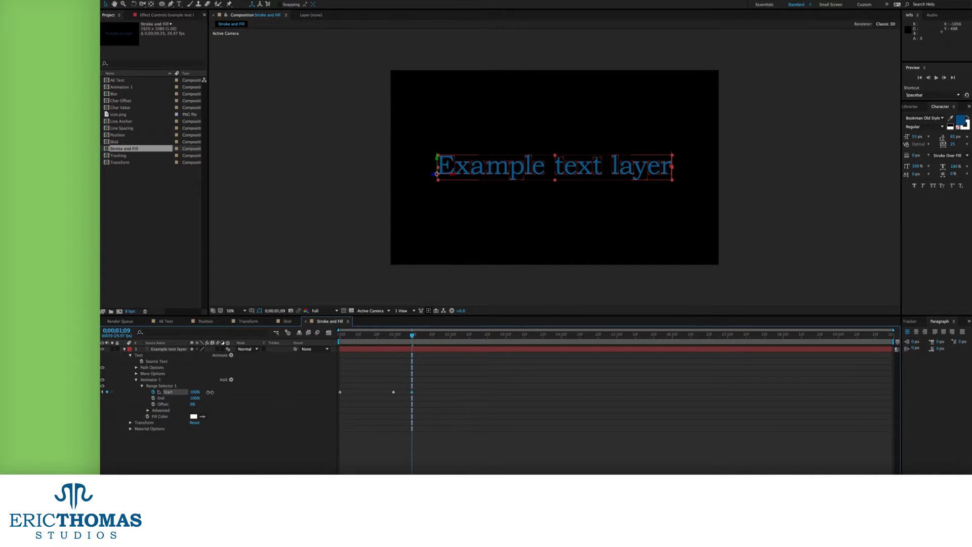
pyautogui.click(232, 355)
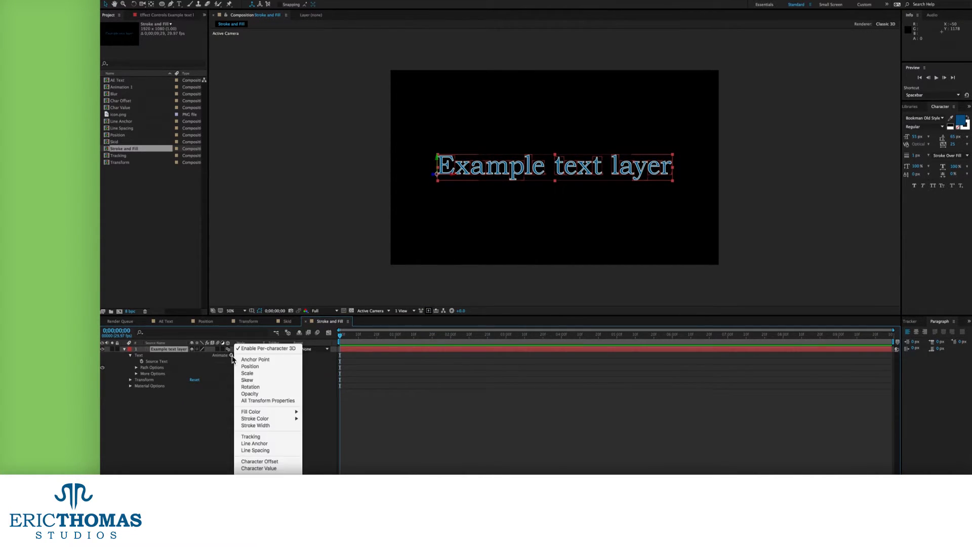
pyautogui.click(256, 425)
pyautogui.moveTo(193, 392); pyautogui.dragTo(185, 395)
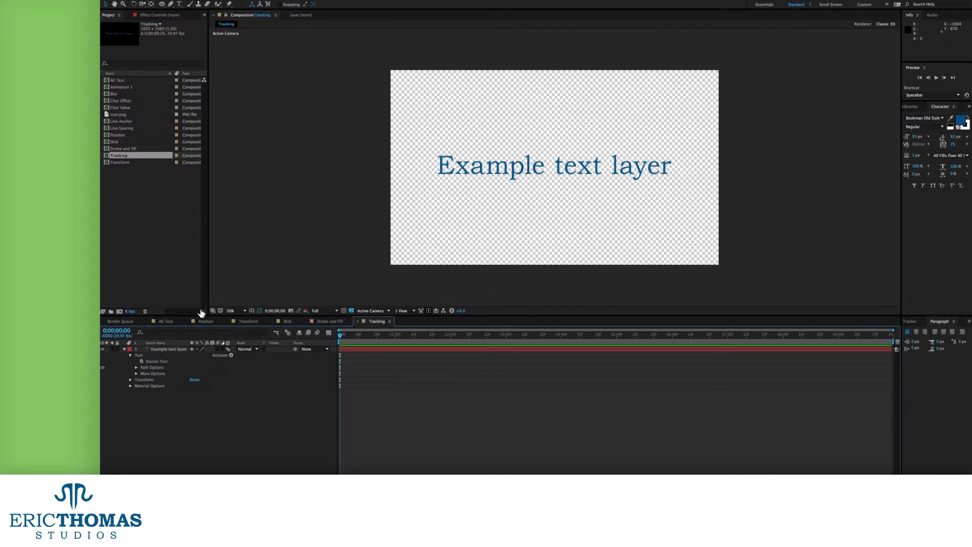
# Set Tracking Amount to -77, then add a Line Anchor animator at 0% in Line Anchor
pyautogui.moveTo(194, 398); pyautogui.dragTo(184, 418)
pyautogui.click(210, 392)
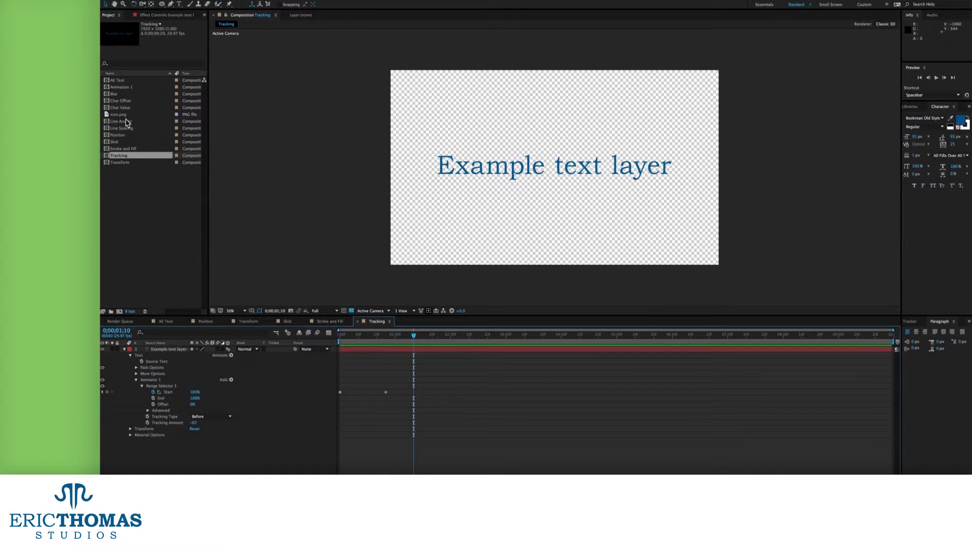
pyautogui.doubleClick(122, 121)
pyautogui.click(231, 355)
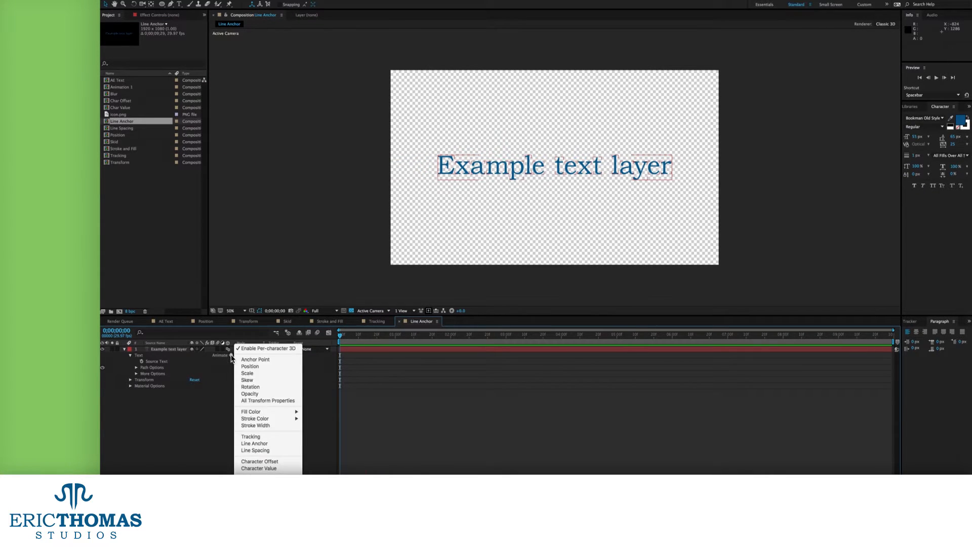
pyautogui.click(269, 445)
pyautogui.moveTo(193, 392); pyautogui.dragTo(166, 395)
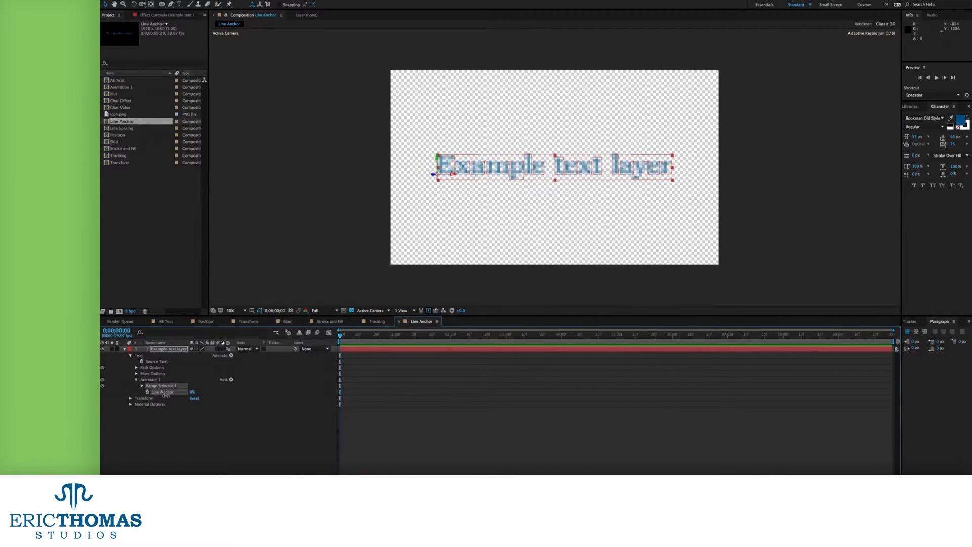
# Keyframe range Start to 62% at frame 23, raise Line Anchor to 100%, and preview
pyautogui.click(141, 386)
pyautogui.click(154, 392)
pyautogui.moveTo(357, 335); pyautogui.dragTo(382, 336)
pyautogui.moveTo(193, 392); pyautogui.dragTo(247, 392)
pyautogui.click(423, 396)
pyautogui.moveTo(350, 335); pyautogui.dragTo(332, 335)
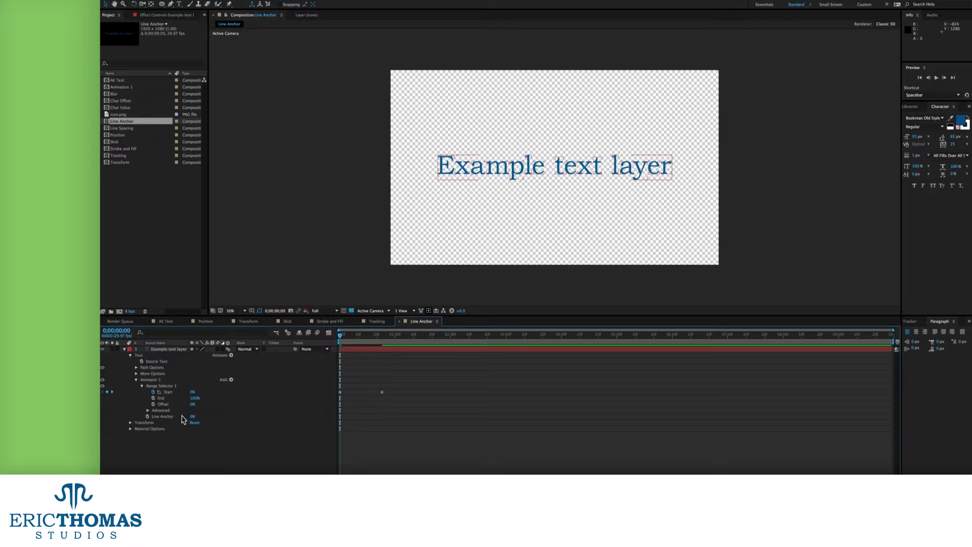
pyautogui.moveTo(192, 418); pyautogui.dragTo(305, 415)
pyautogui.press('space')
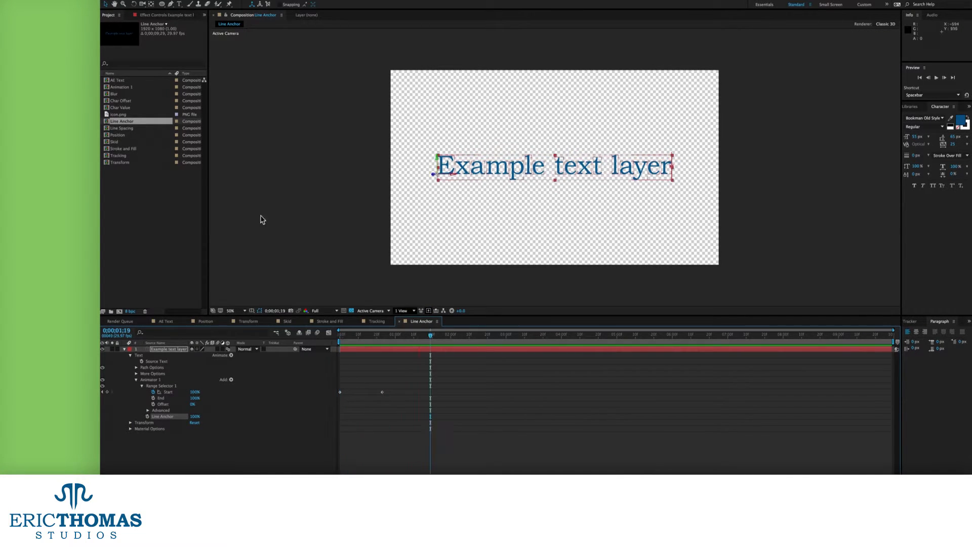
# In Line Spacing, add a second text line reading 'Line spacing'
pyautogui.doubleClick(122, 128)
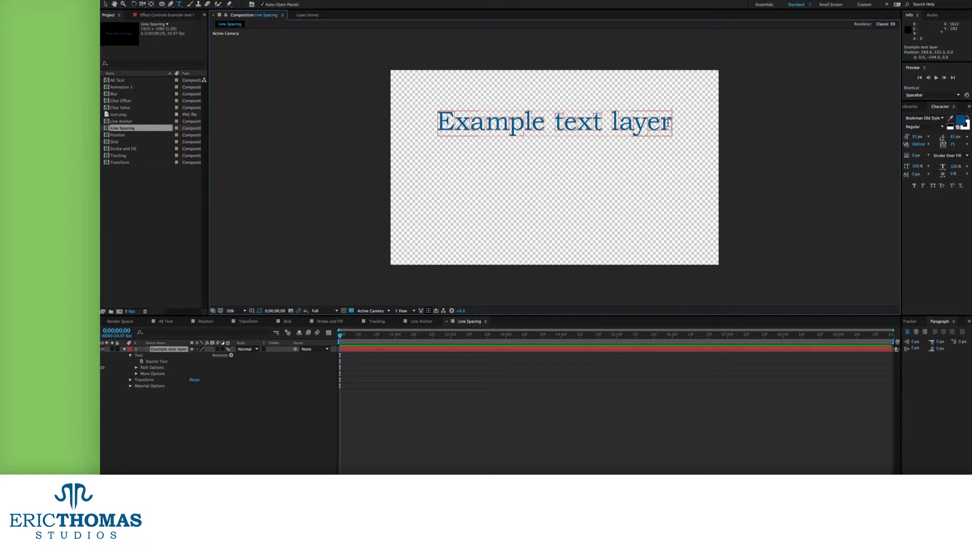
pyautogui.press('Return')
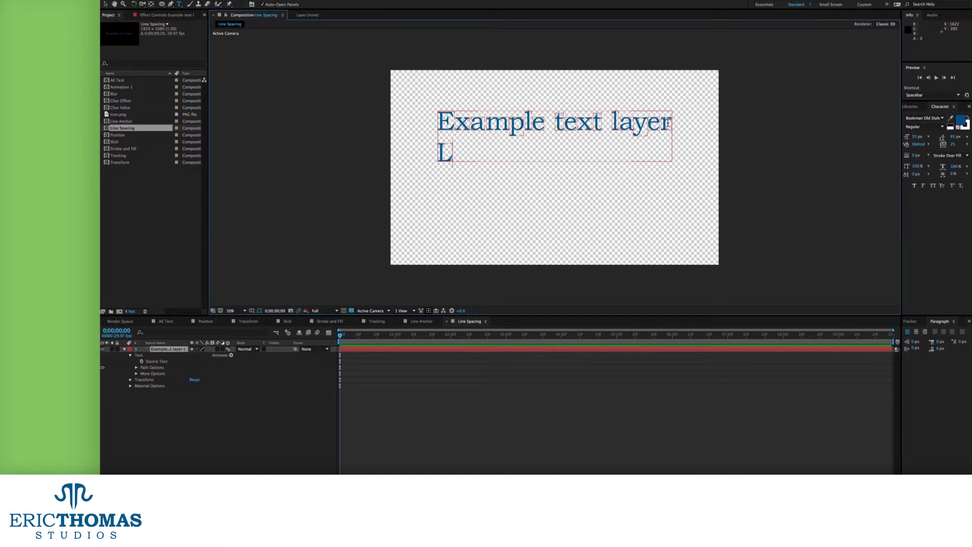
pyautogui.write('Line spacing')
pyautogui.click(222, 360)
# Add a Line Spacing animator, keyframe Start 0% to 100% by about frame 28, and preview
pyautogui.click(231, 355)
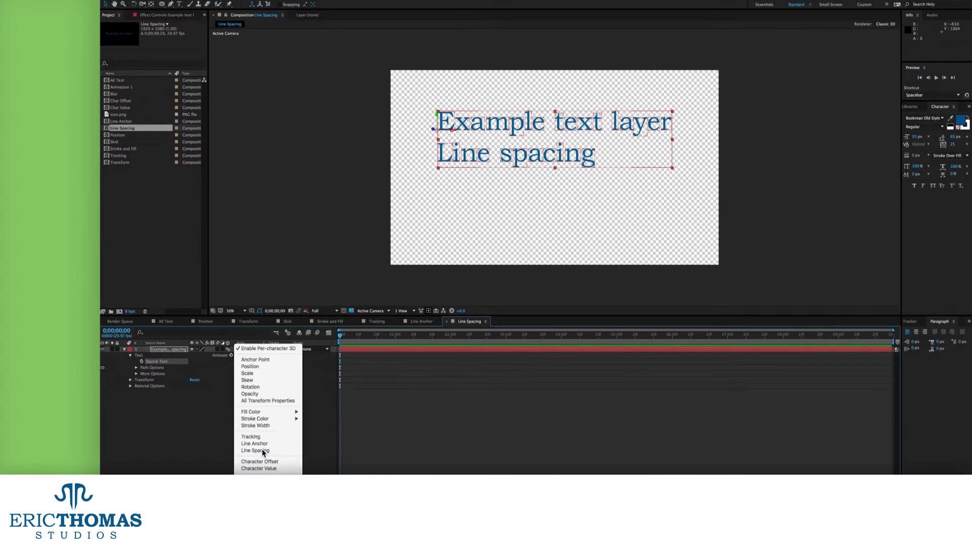
pyautogui.click(262, 449)
pyautogui.moveTo(200, 392)
pyautogui.mouseDown()
pyautogui.moveTo(182, 392)
pyautogui.moveTo(260, 392)
pyautogui.moveTo(205, 392)
pyautogui.mouseUp()
pyautogui.click(142, 386)
pyautogui.click(153, 392)
pyautogui.moveTo(380, 335); pyautogui.dragTo(391, 335)
pyautogui.moveTo(194, 392); pyautogui.dragTo(287, 392)
pyautogui.click(339, 336)
pyautogui.press('space')
pyautogui.press('space')
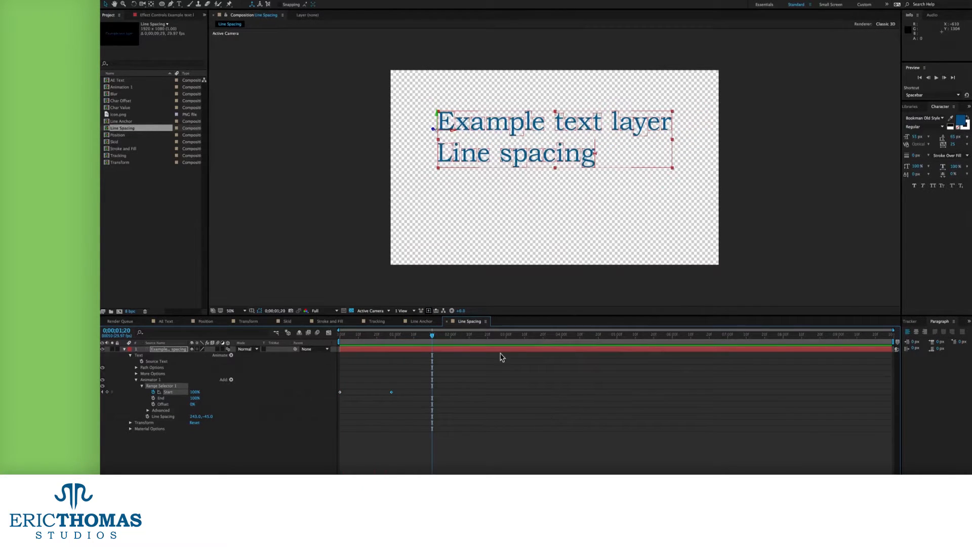
# In Char Offset, add a Character Offset animator to scramble letters, with Character Alignment set to Center
pyautogui.doubleClick(129, 100)
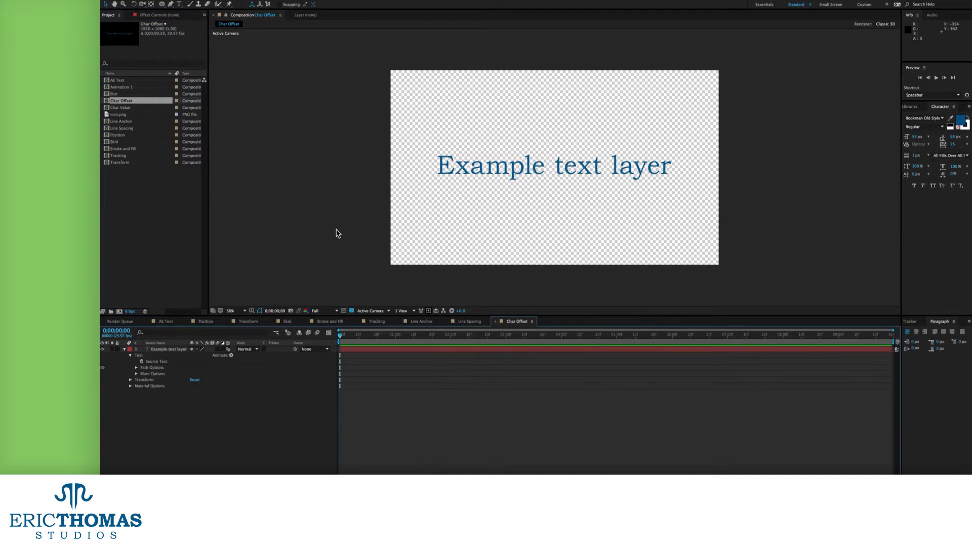
pyautogui.click(231, 356)
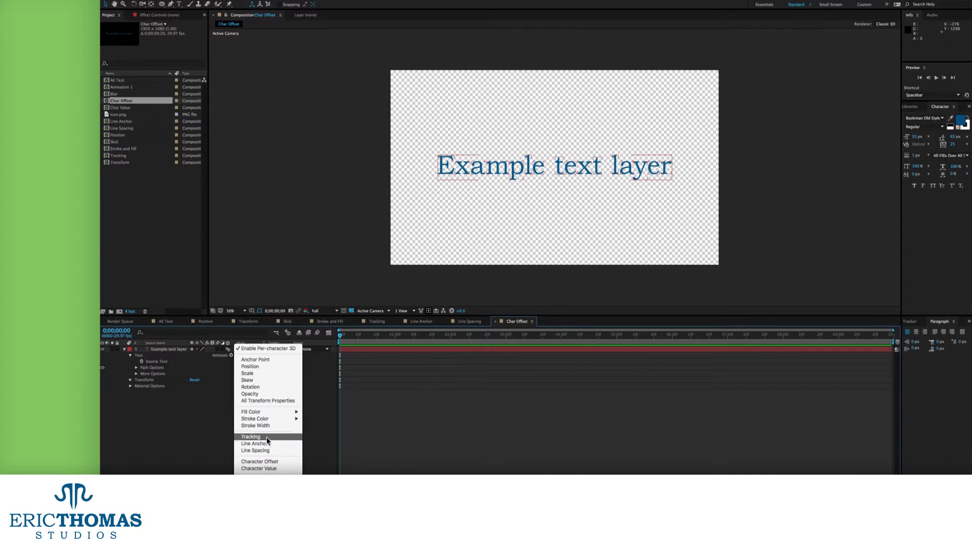
pyautogui.click(264, 462)
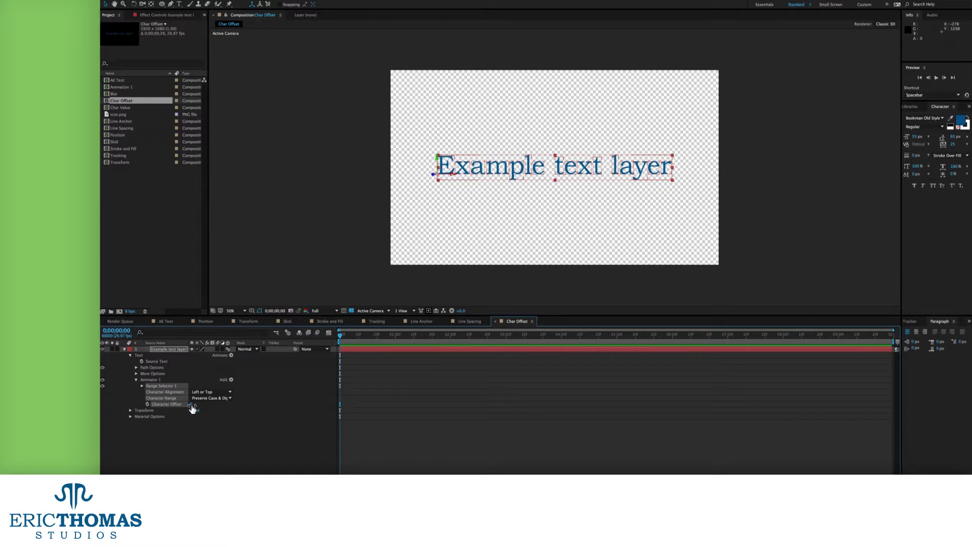
pyautogui.moveTo(192, 405); pyautogui.dragTo(222, 406)
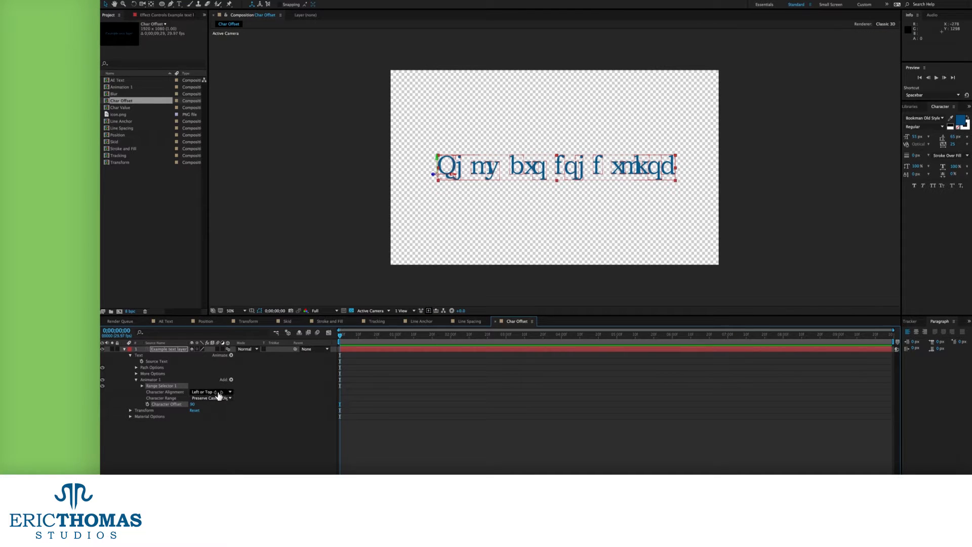
pyautogui.click(218, 392)
pyautogui.click(223, 406)
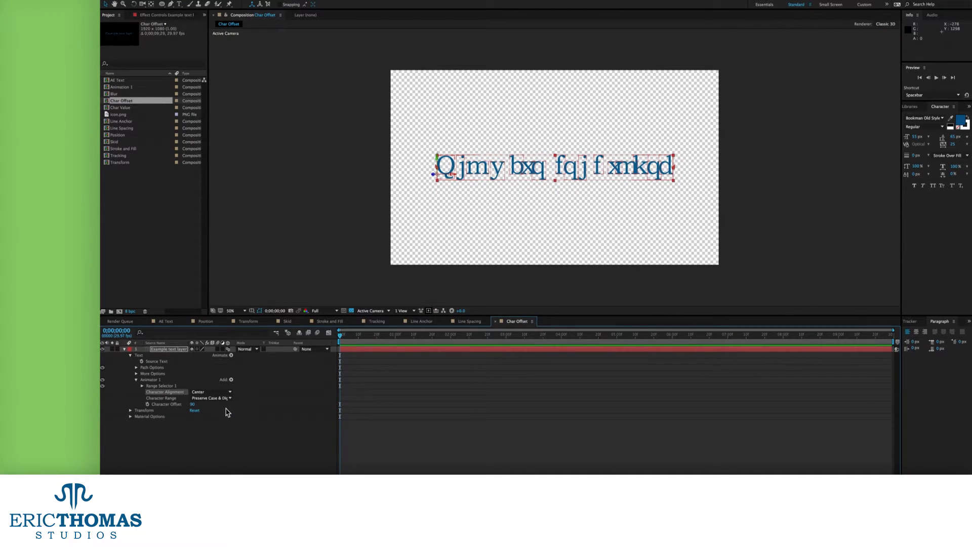
# Keyframe range Start 0% to 100% by frame 17 and preview the text unscrambling
pyautogui.click(142, 386)
pyautogui.click(154, 392)
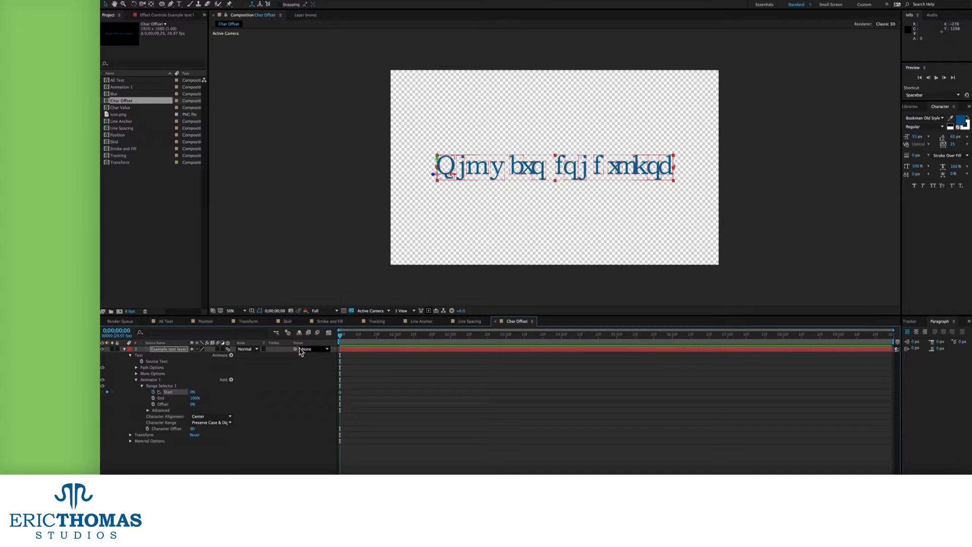
pyautogui.moveTo(362, 336); pyautogui.dragTo(378, 337)
pyautogui.moveTo(192, 392); pyautogui.dragTo(276, 392)
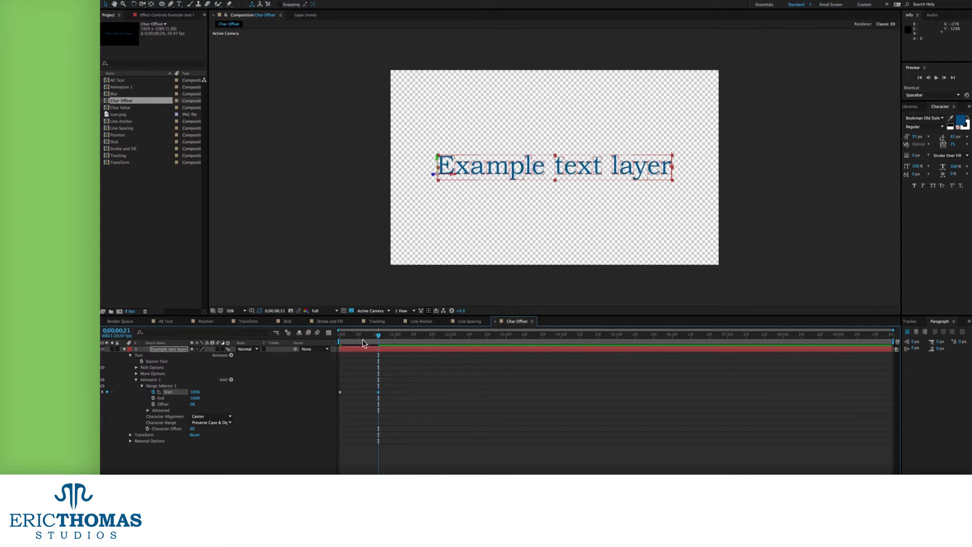
pyautogui.moveTo(346, 336); pyautogui.dragTo(340, 336)
pyautogui.click(354, 370)
pyautogui.press('space')
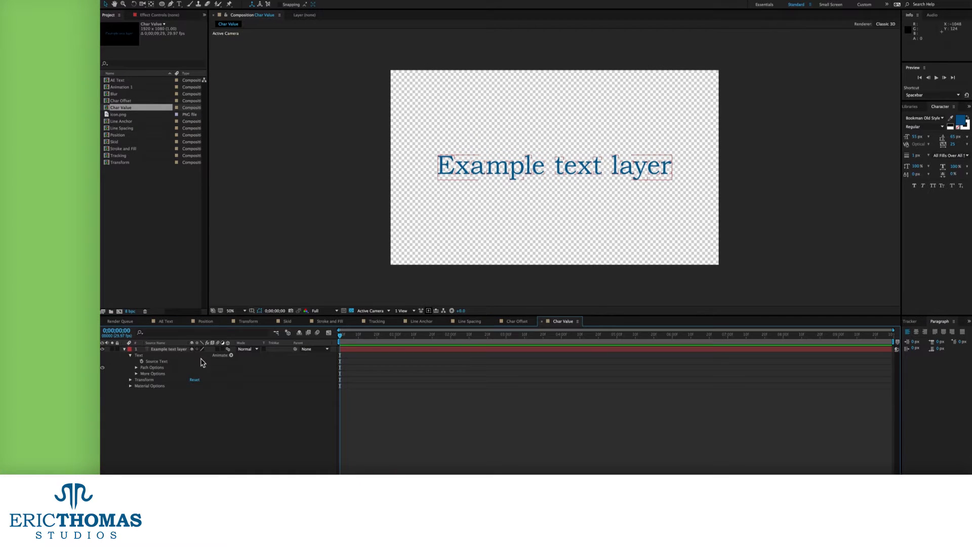
# In Char Value, add Character Value 223, center alignment, keyframe Start to 100% at 1 second, and preview
pyautogui.click(231, 355)
pyautogui.click(256, 470)
pyautogui.moveTo(192, 404); pyautogui.dragTo(266, 405)
pyautogui.click(211, 392)
pyautogui.click(202, 399)
pyautogui.click(143, 386)
pyautogui.click(154, 392)
pyautogui.moveTo(340, 336); pyautogui.dragTo(396, 338)
pyautogui.moveTo(193, 392); pyautogui.dragTo(237, 388)
pyautogui.press('space')
# In the Blur comp, add a Blur animator with blur 31 and keyframe the range Start
pyautogui.click(231, 355)
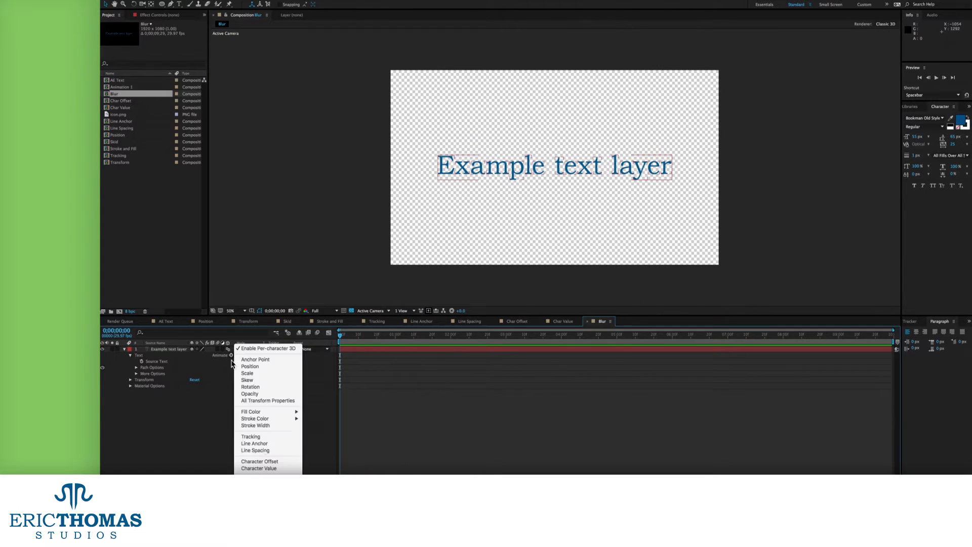
pyautogui.click(253, 469)
pyautogui.moveTo(210, 392); pyautogui.dragTo(221, 392)
pyautogui.click(142, 386)
pyautogui.click(153, 392)
# Animate range Start to 100% at 1 second, then keyframe Start and End at 2;09
pyautogui.moveTo(341, 336); pyautogui.dragTo(396, 337)
pyautogui.moveTo(193, 392); pyautogui.dragTo(245, 391)
pyautogui.press('space')
pyautogui.click(107, 392)
pyautogui.click(154, 398)
pyautogui.moveTo(509, 337); pyautogui.dragTo(524, 337)
# Set Start and End to 50% at 3;09, preview the blur reveal, and bring up the Animate list
pyautogui.click(195, 392)
pyautogui.write('50')
pyautogui.press('Tab')
pyautogui.write('50')
pyautogui.press('Return')
pyautogui.press('space')
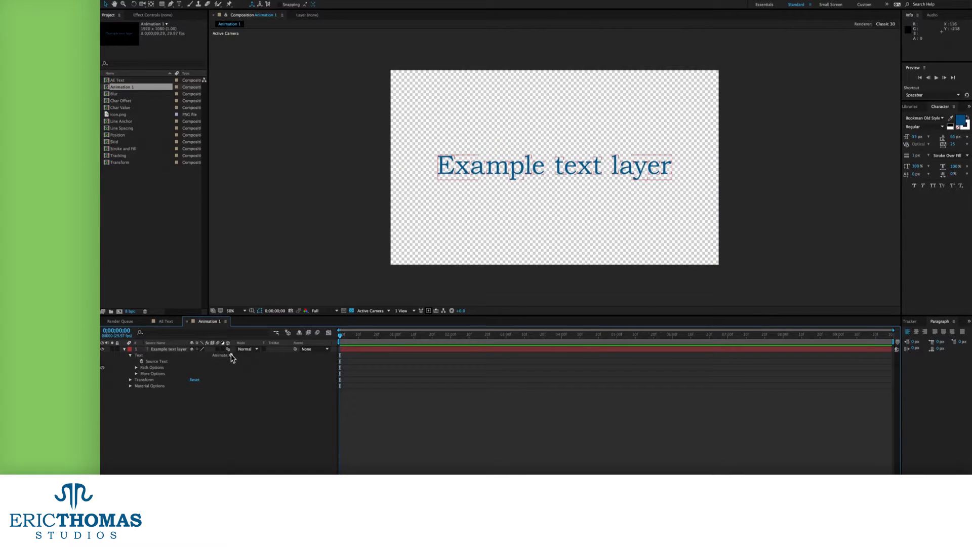
pyautogui.click(231, 356)
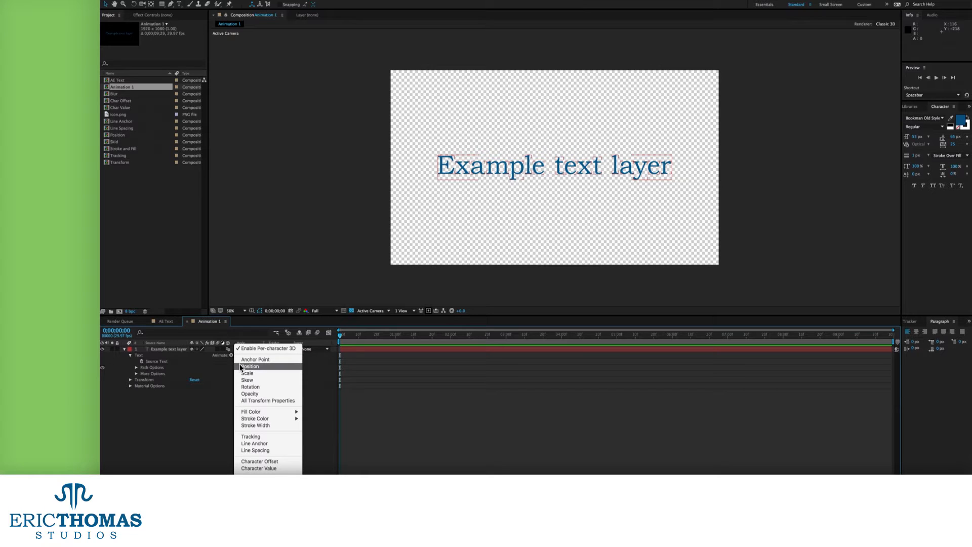
# Add a Position animator and offset the letters to -402
pyautogui.click(243, 366)
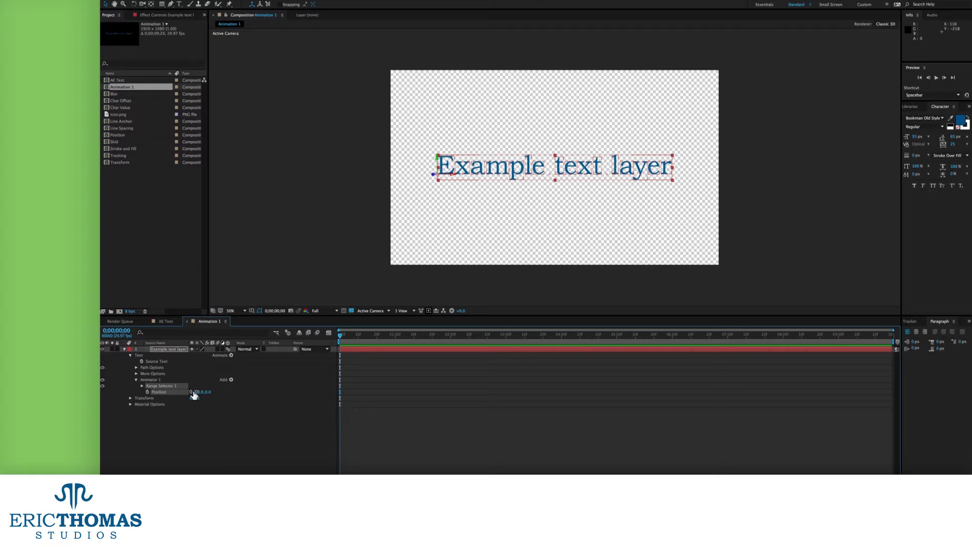
pyautogui.moveTo(183, 393); pyautogui.dragTo(100, 434)
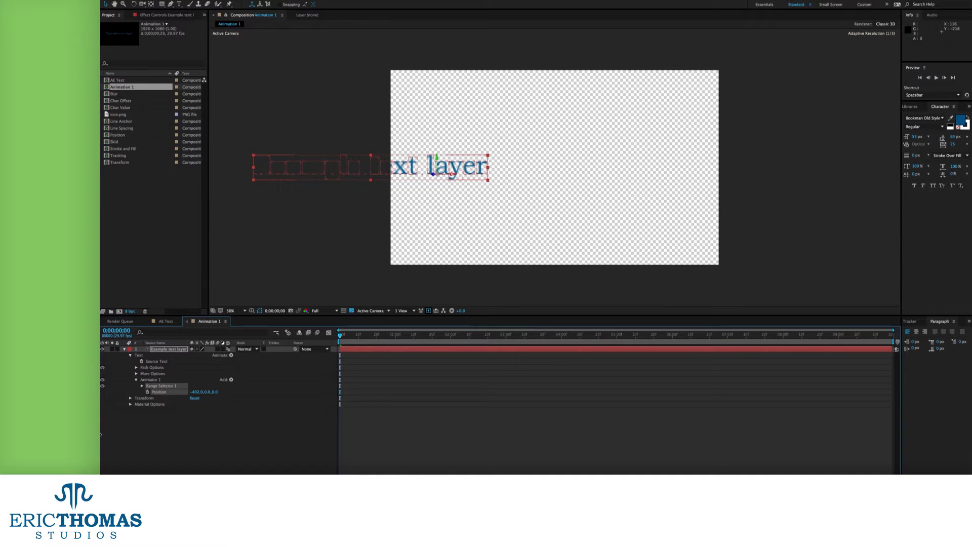
pyautogui.moveTo(101, 435); pyautogui.dragTo(100, 434)
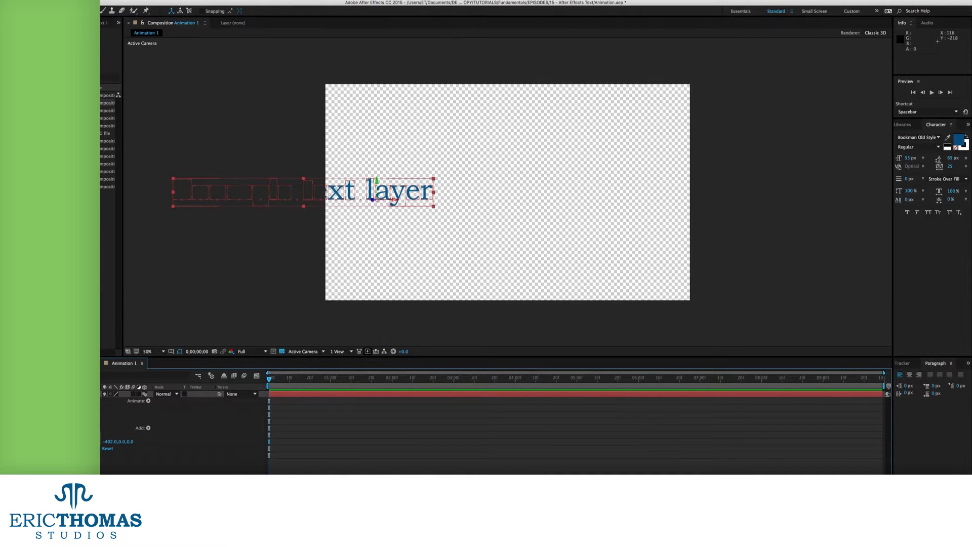
# Expand Range Selector 1 and compare the text with Start at 100% against the original
pyautogui.click(41, 435)
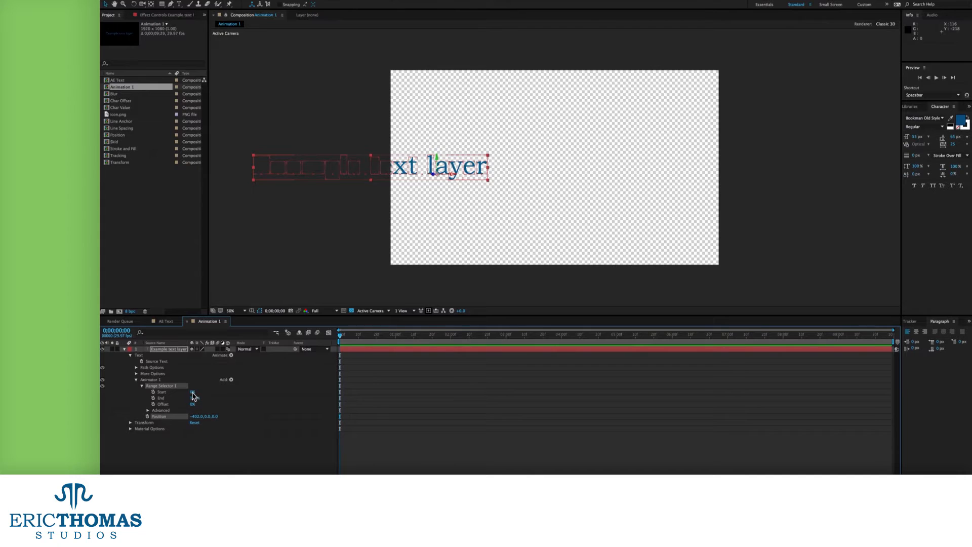
pyautogui.moveTo(193, 396); pyautogui.dragTo(292, 397)
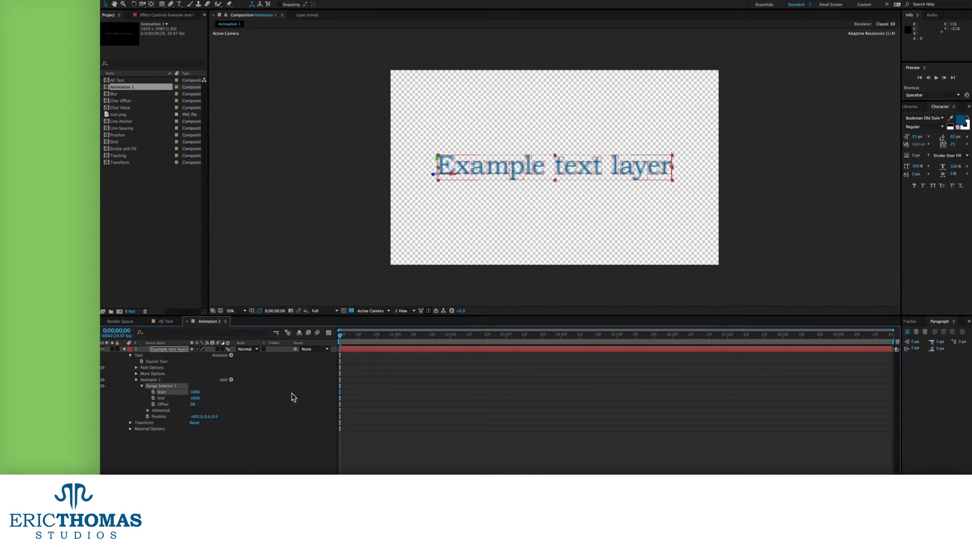
pyautogui.hotkey('ctrl', 'z')
pyautogui.hotkey('ctrl', 'shift', 'z')
pyautogui.hotkey('ctrl', 'z')
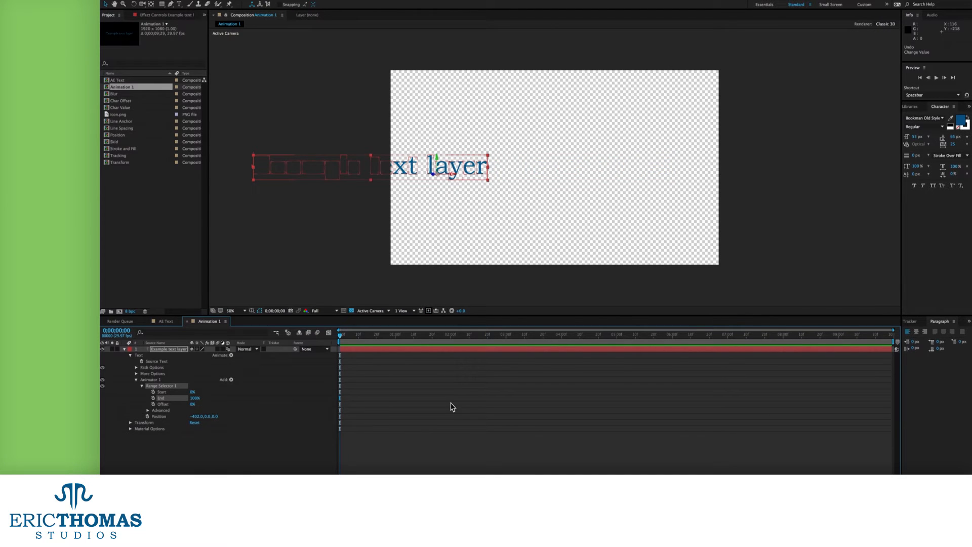
pyautogui.moveTo(193, 404); pyautogui.dragTo(264, 394)
# Keyframe Start from 0% at frame 0 to 100% at frame 13, then try Offset -56% and about 1%
pyautogui.click(154, 392)
pyautogui.click(363, 335)
pyautogui.press('Home')
pyautogui.click(347, 369)
pyautogui.moveTo(197, 405); pyautogui.dragTo(128, 405)
pyautogui.press('space')
pyautogui.press('space')
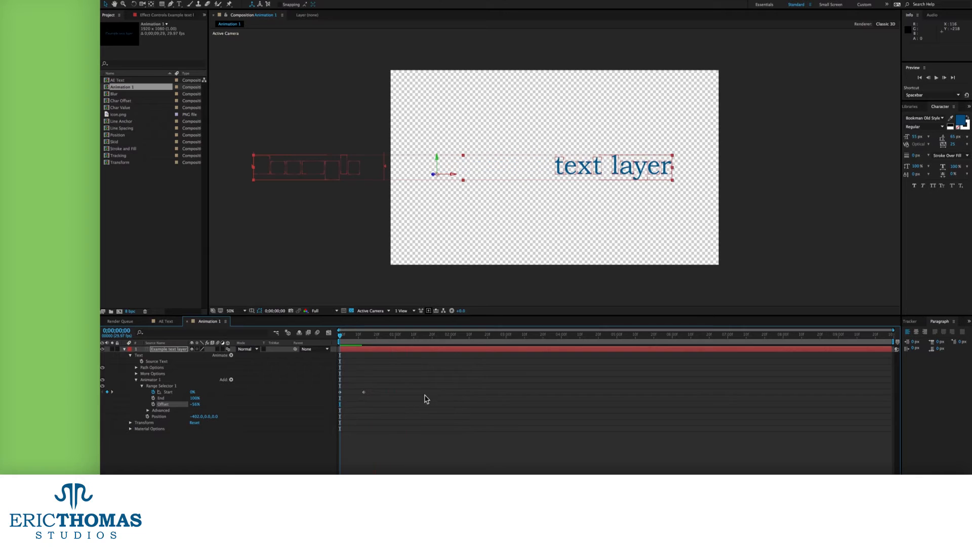
pyautogui.moveTo(196, 405); pyautogui.dragTo(226, 409)
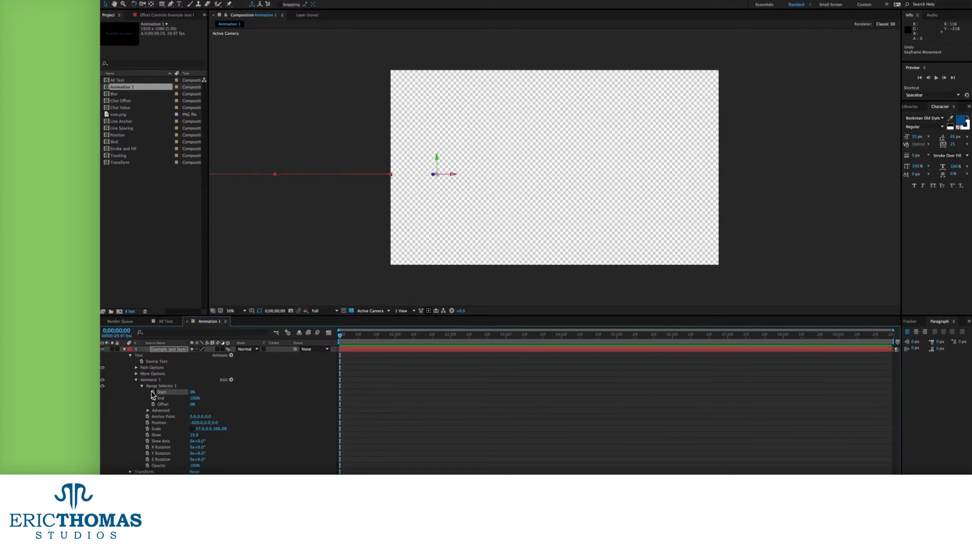
# Retime the range so Start reaches 100% at 1;24
pyautogui.moveTo(394, 342); pyautogui.dragTo(440, 336)
pyautogui.press('super+shift+a')
pyautogui.moveTo(191, 392); pyautogui.dragTo(314, 392)
pyautogui.click(385, 394)
pyautogui.press('Home')
pyautogui.press('space')
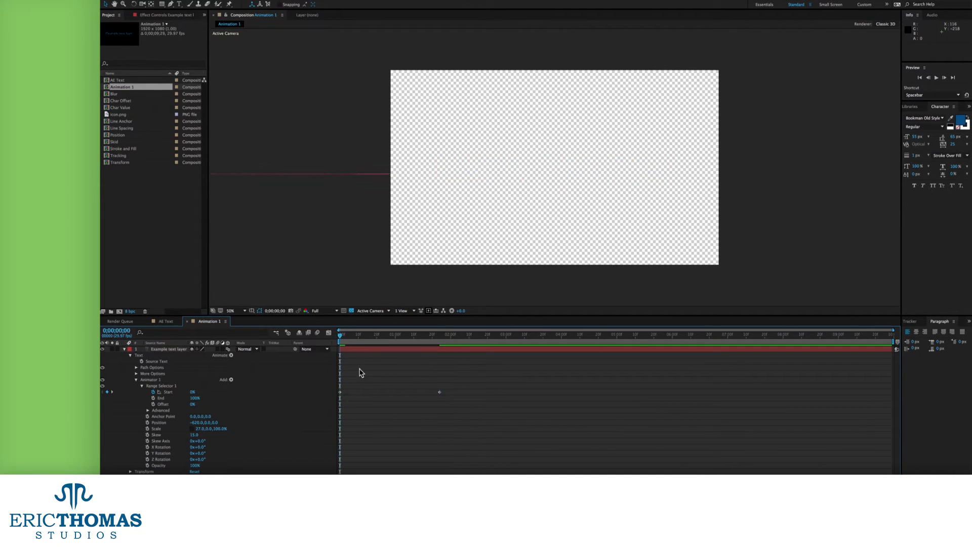
# Raise the letters' Skew to 40 and set Position to -443, previewing each change
pyautogui.moveTo(194, 435); pyautogui.dragTo(203, 435)
pyautogui.press('space')
pyautogui.press('space')
pyautogui.moveTo(196, 422); pyautogui.dragTo(259, 423)
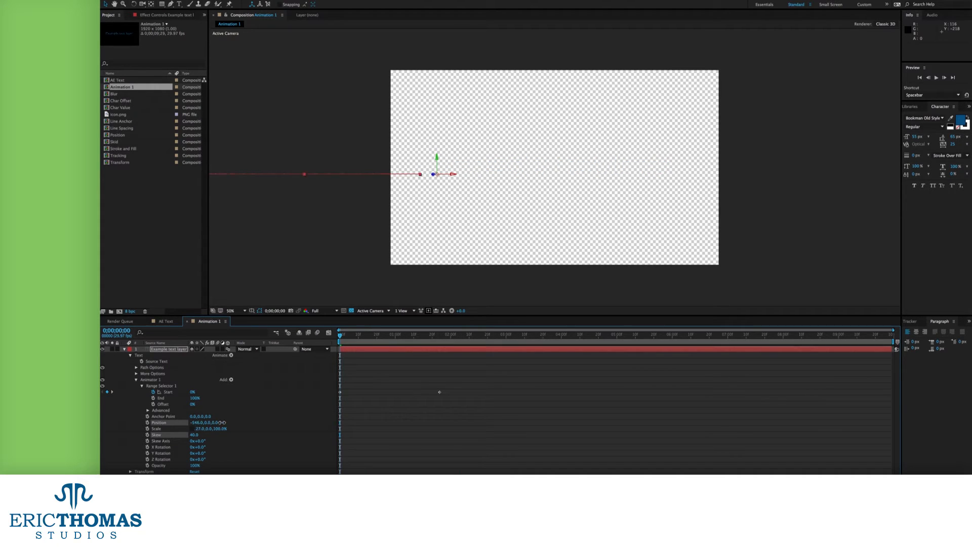
pyautogui.press('space')
pyautogui.press('space')
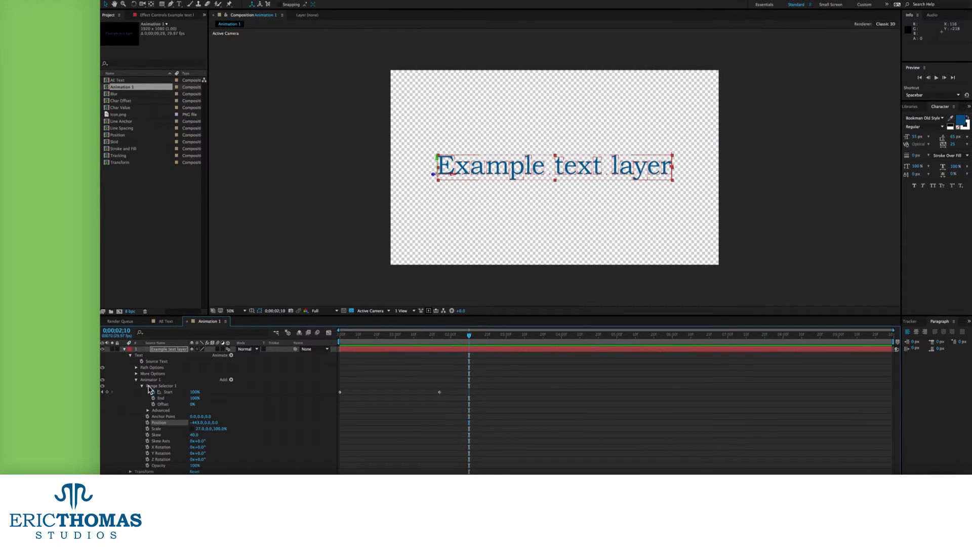
# Set the range's Based On to Words, check the word reveal, and duplicate the comp as Animation 2
pyautogui.click(148, 411)
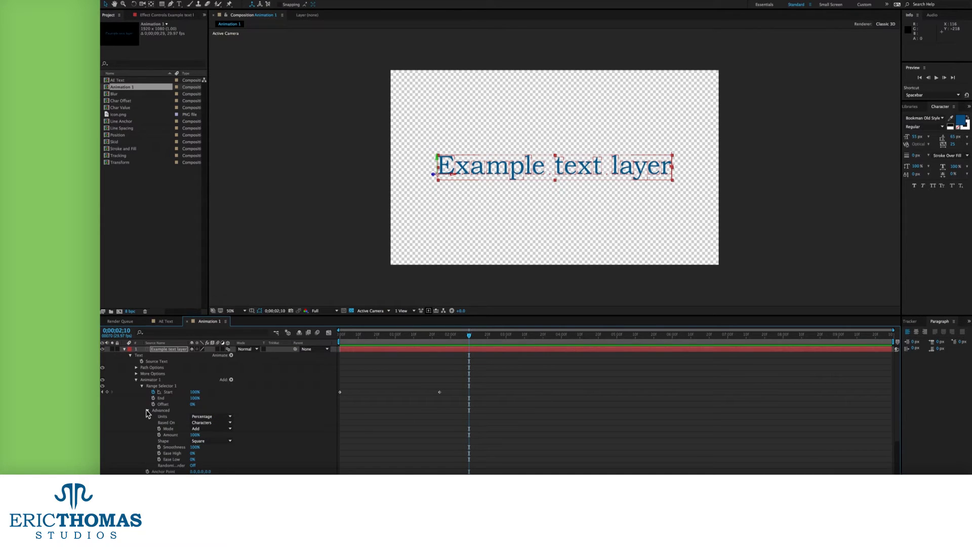
pyautogui.scroll(-5, 147, 413)
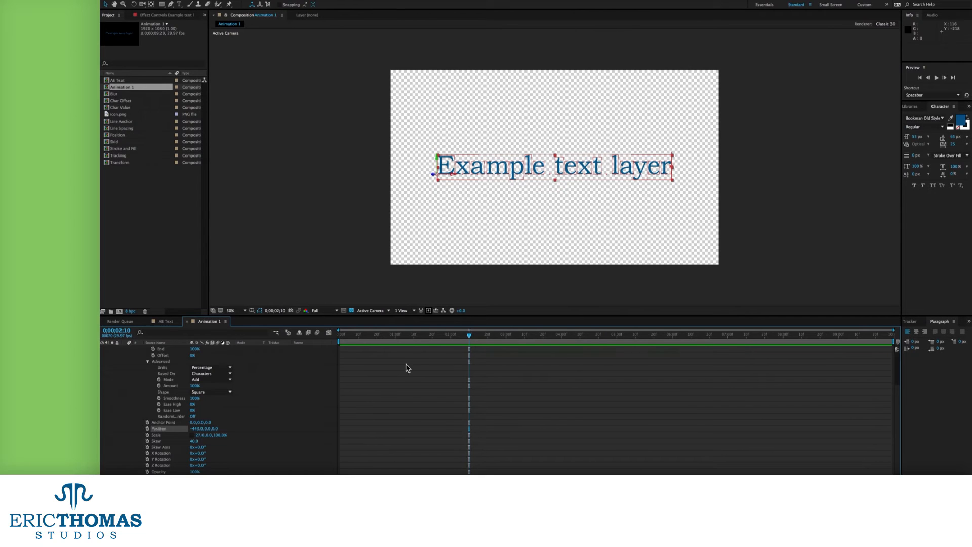
pyautogui.press('Home')
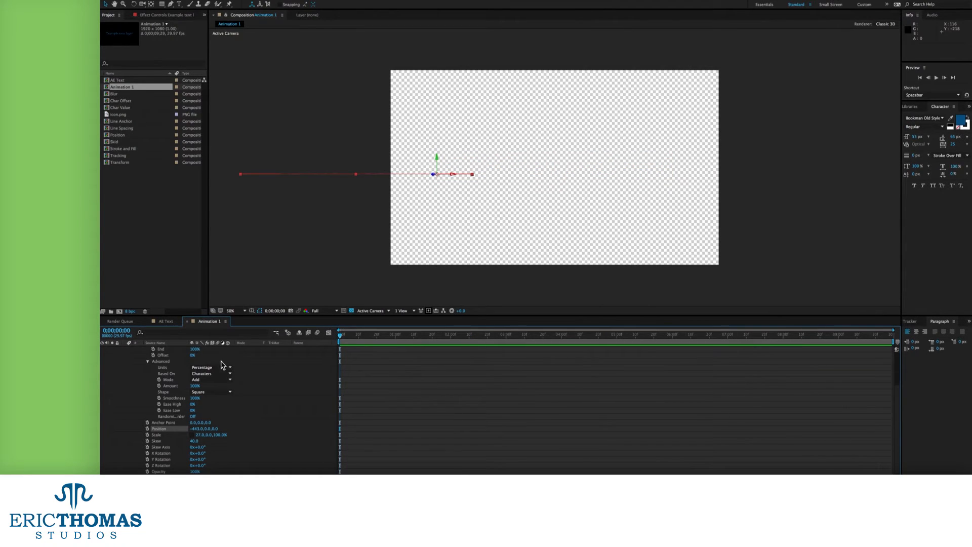
pyautogui.click(216, 374)
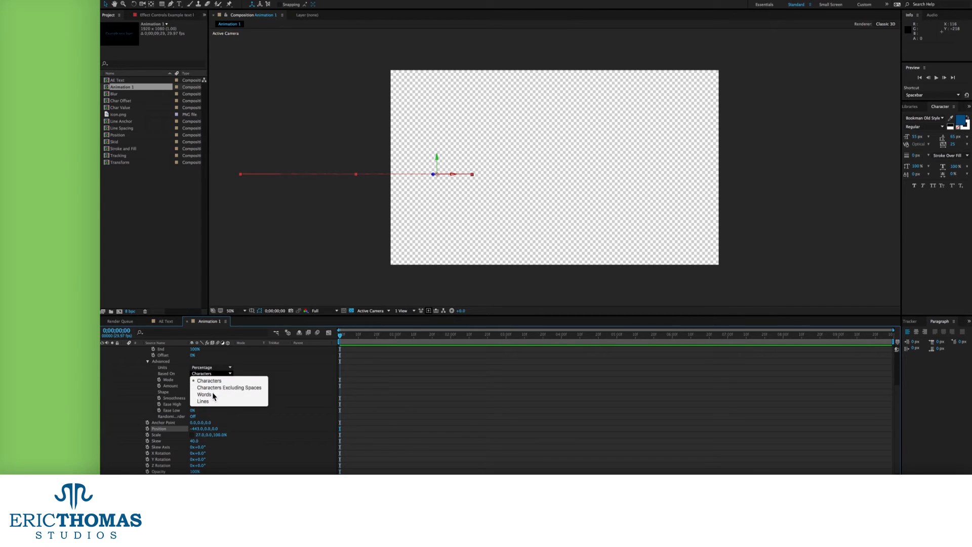
pyautogui.click(213, 394)
pyautogui.moveTo(339, 335)
pyautogui.mouseDown()
pyautogui.moveTo(458, 338)
pyautogui.moveTo(325, 343)
pyautogui.mouseUp()
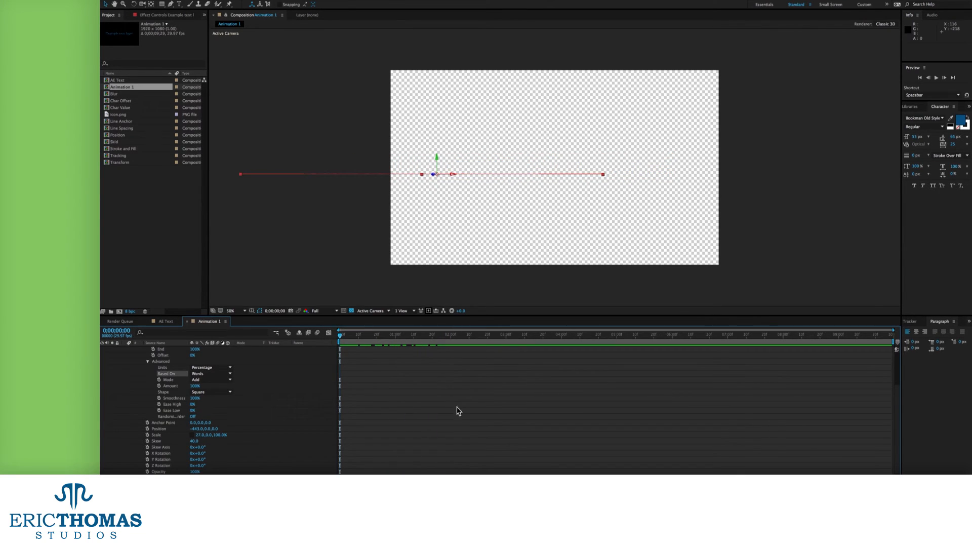
pyautogui.hotkey('ctrl', 'd')
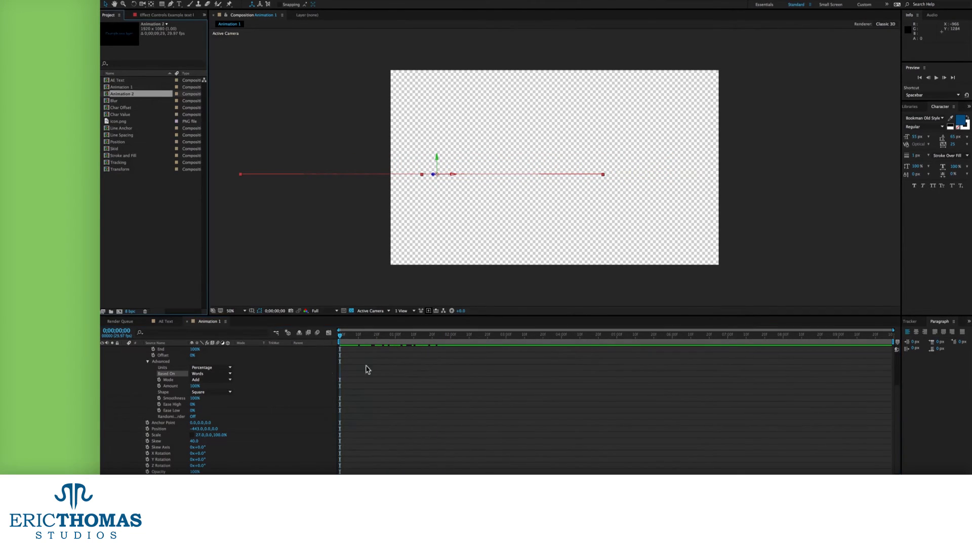
# Add Blur to Animator 1 at 82.0, 118.0 and scrub time to watch the letters sharpen
pyautogui.click(149, 361)
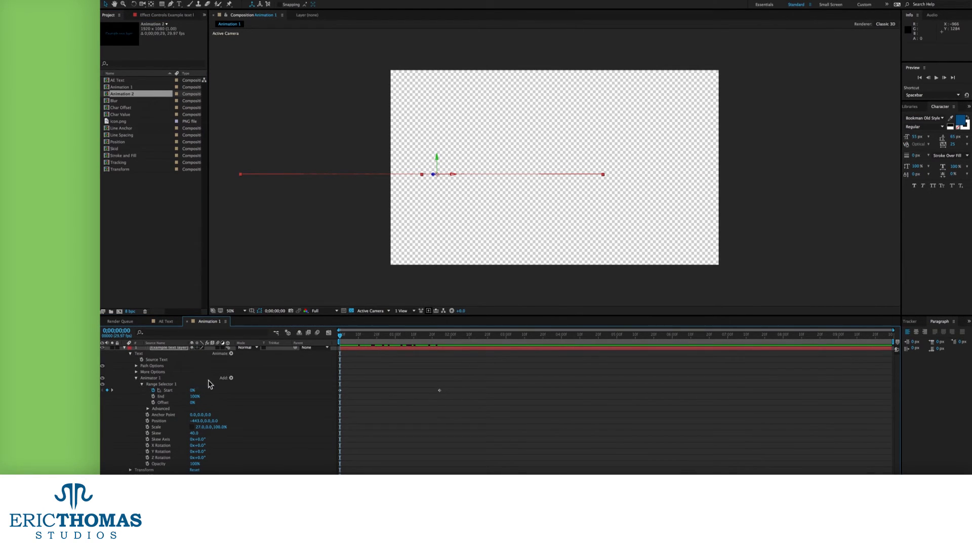
pyautogui.click(231, 379)
pyautogui.moveTo(257, 382)
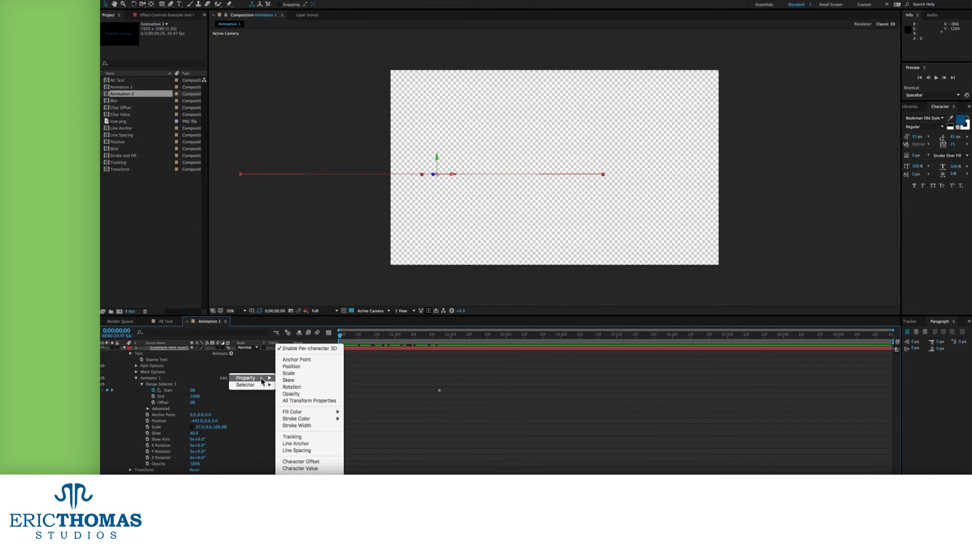
pyautogui.click(476, 400)
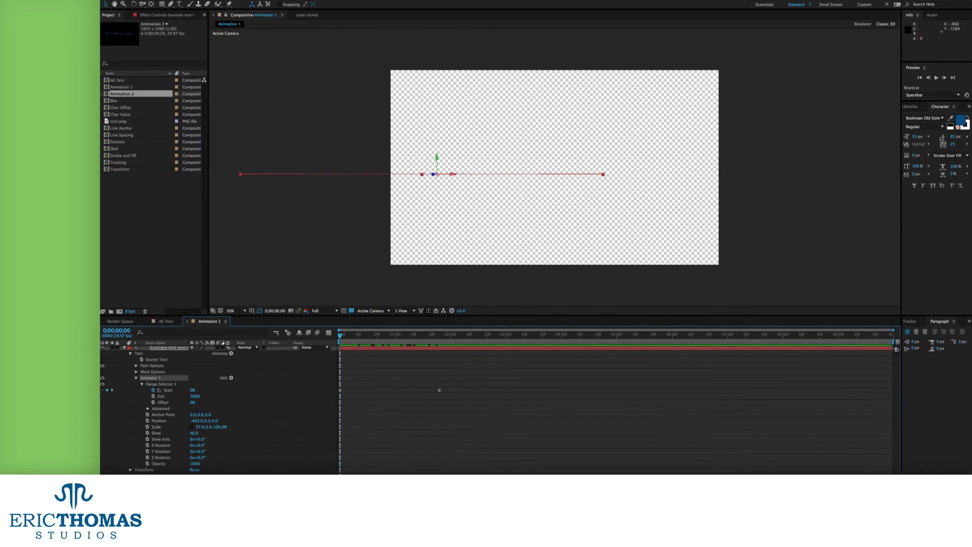
pyautogui.click(232, 378)
pyautogui.moveTo(242, 383)
pyautogui.click(283, 475)
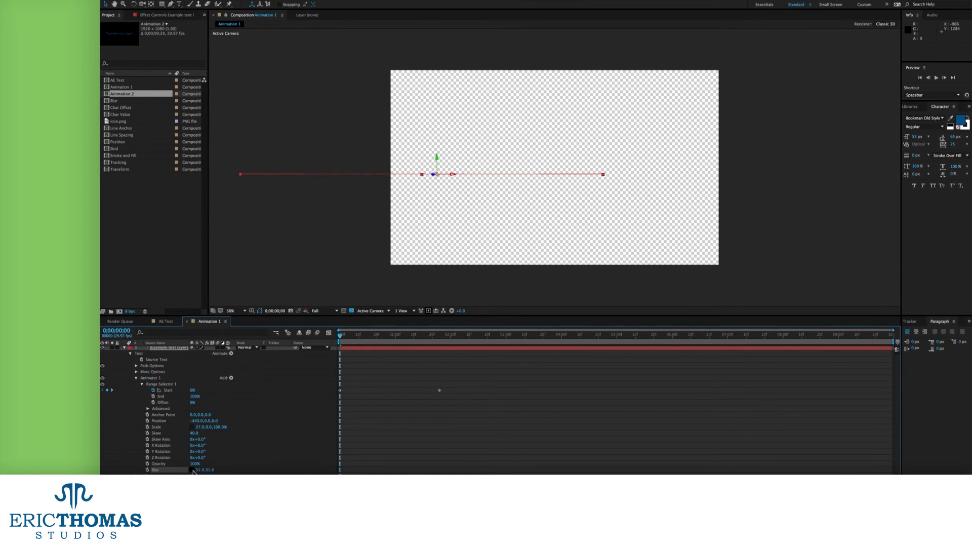
pyautogui.moveTo(207, 471); pyautogui.dragTo(217, 471)
pyautogui.click(351, 336)
pyautogui.moveTo(352, 339); pyautogui.dragTo(333, 343)
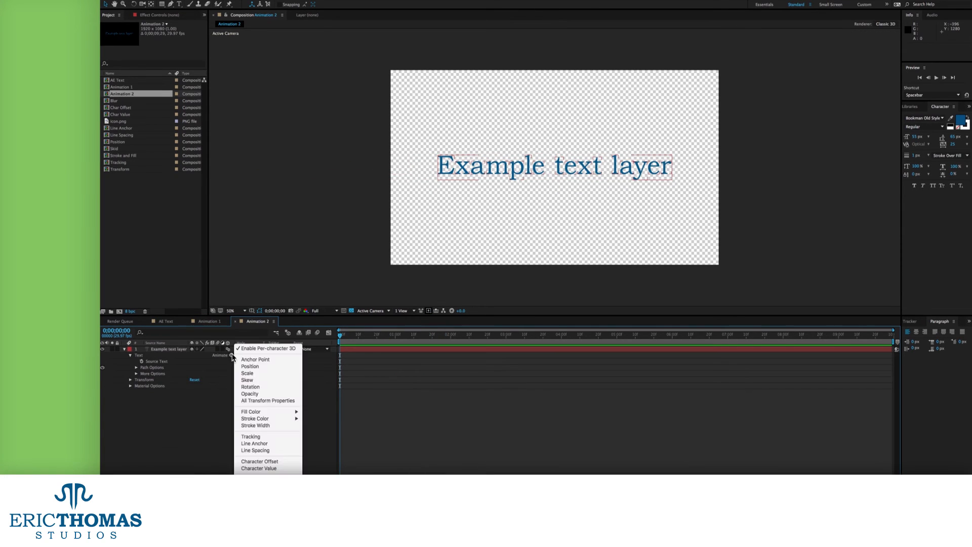
# Offset the Animation 2 letters' Position to -629 and keyframe range Start from 0% to 100%
pyautogui.moveTo(198, 393); pyautogui.dragTo(191, 393)
pyautogui.click(142, 386)
pyautogui.click(148, 410)
pyautogui.click(212, 423)
pyautogui.click(205, 445)
pyautogui.click(148, 411)
pyautogui.click(153, 392)
pyautogui.moveTo(340, 336); pyautogui.dragTo(644, 340)
pyautogui.moveTo(193, 392); pyautogui.dragTo(320, 391)
pyautogui.press('Home')
# Add a Scale animator with vertical scale 0, keyframing its Start and moving the second key to 4;26
pyautogui.click(231, 355)
pyautogui.click(244, 368)
pyautogui.click(193, 435)
pyautogui.moveTo(213, 435); pyautogui.dragTo(243, 437)
pyautogui.click(142, 429)
pyautogui.click(153, 435)
pyautogui.click(517, 335)
pyautogui.moveTo(517, 336); pyautogui.dragTo(407, 337)
pyautogui.click(168, 435)
pyautogui.moveTo(340, 435); pyautogui.dragTo(356, 436)
pyautogui.click(436, 442)
pyautogui.moveTo(533, 435); pyautogui.dragTo(609, 436)
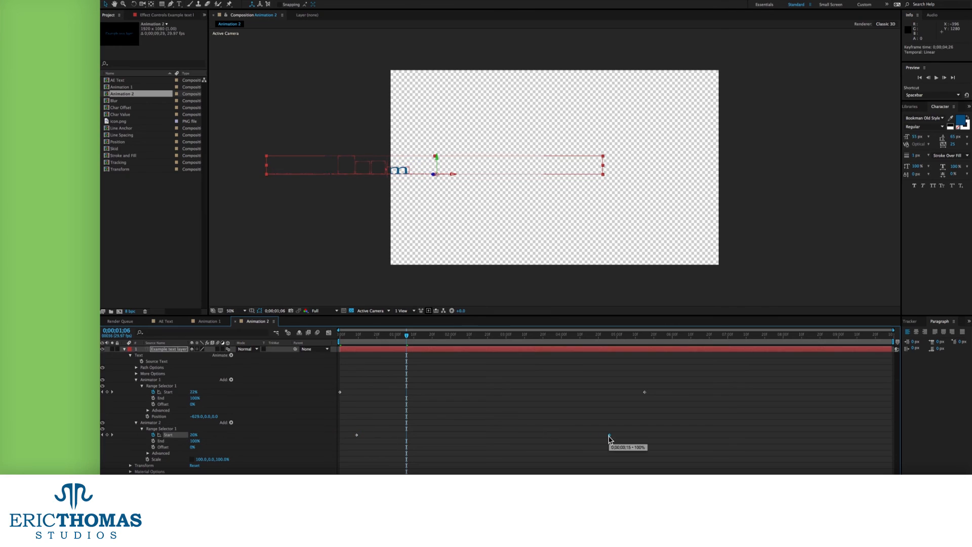
# Base Animator 2's range on Lines, move its second Start key to 2;12, and set Offset 37%
pyautogui.click(148, 454)
pyautogui.scroll(-3, 152, 452)
pyautogui.click(209, 434)
pyautogui.click(209, 450)
pyautogui.click(210, 433)
pyautogui.click(210, 457)
pyautogui.moveTo(360, 336); pyautogui.dragTo(449, 336)
pyautogui.moveTo(610, 402); pyautogui.dragTo(473, 403)
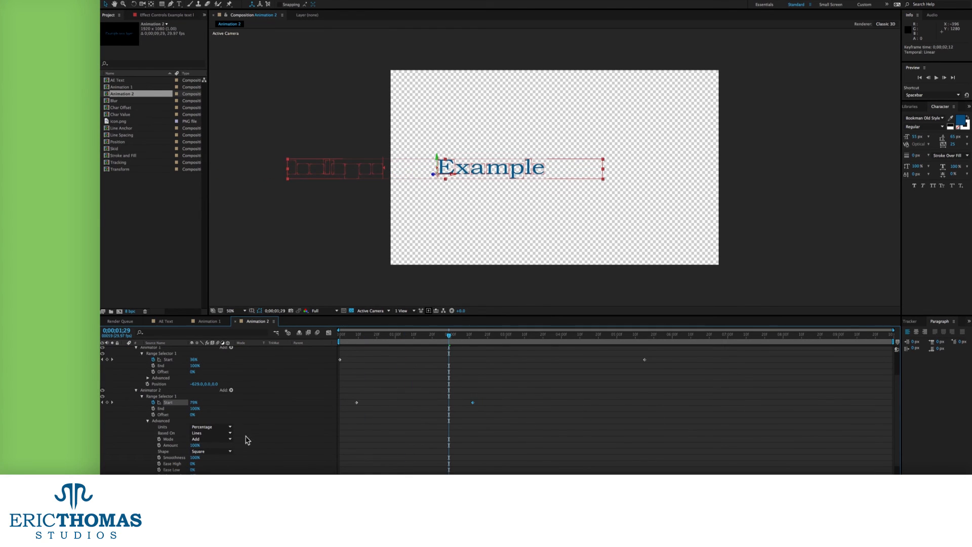
pyautogui.moveTo(193, 415); pyautogui.dragTo(211, 415)
pyautogui.moveTo(351, 335); pyautogui.dragTo(466, 344)
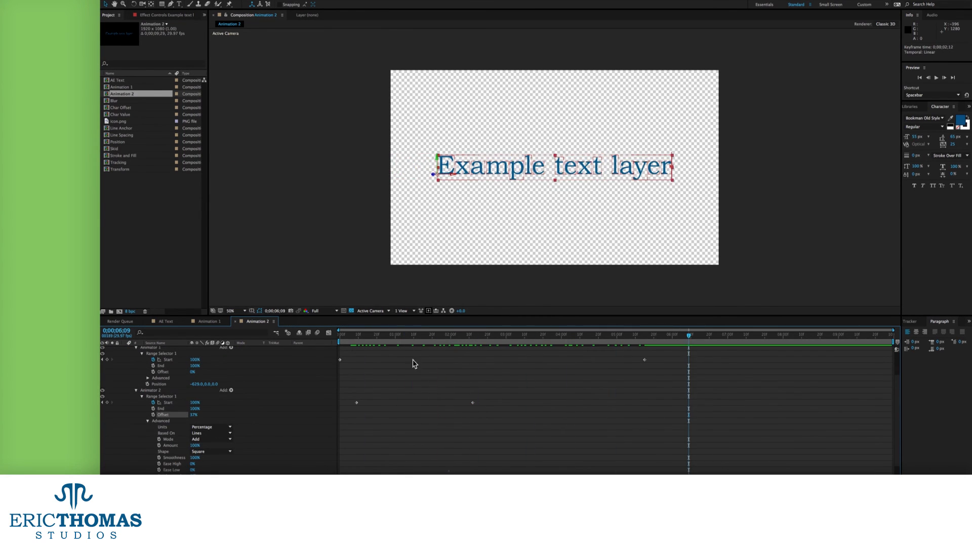
# Add a third animator with vertical Blur 59 and preview the stacked animation
pyautogui.click(231, 355)
pyautogui.click(253, 470)
pyautogui.moveTo(210, 446); pyautogui.dragTo(227, 446)
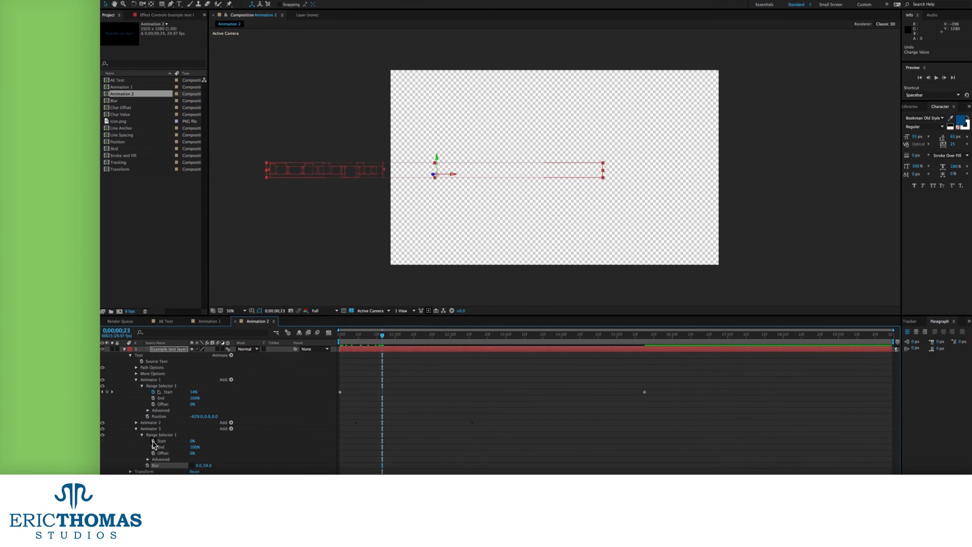
pyautogui.press('space')
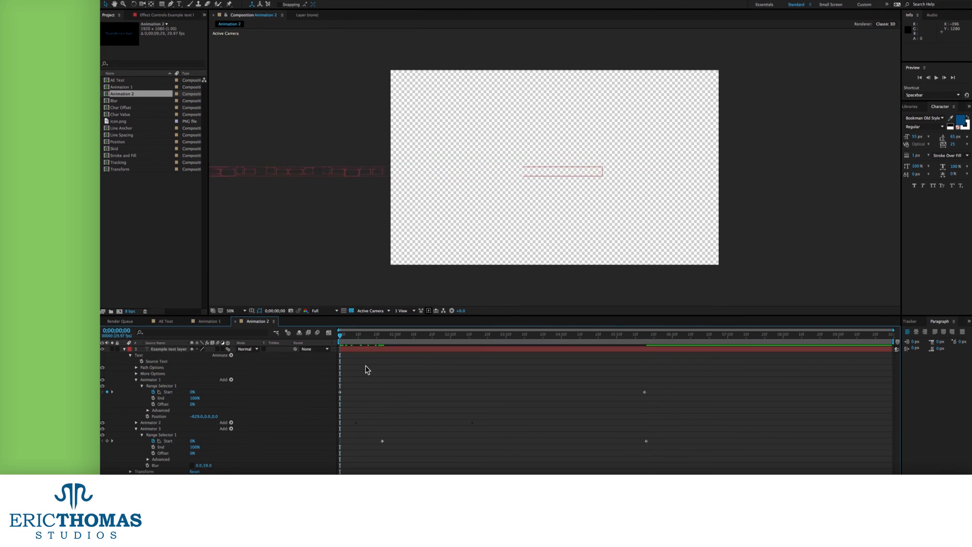